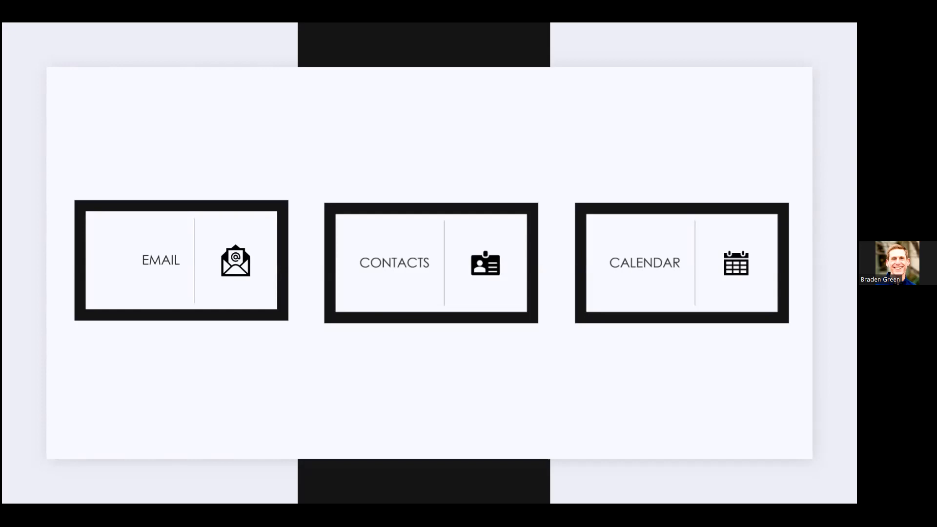
Advance the presentation through the email slides to General Settings and switch to Outlook.
{"action": "key", "text": "Right"}
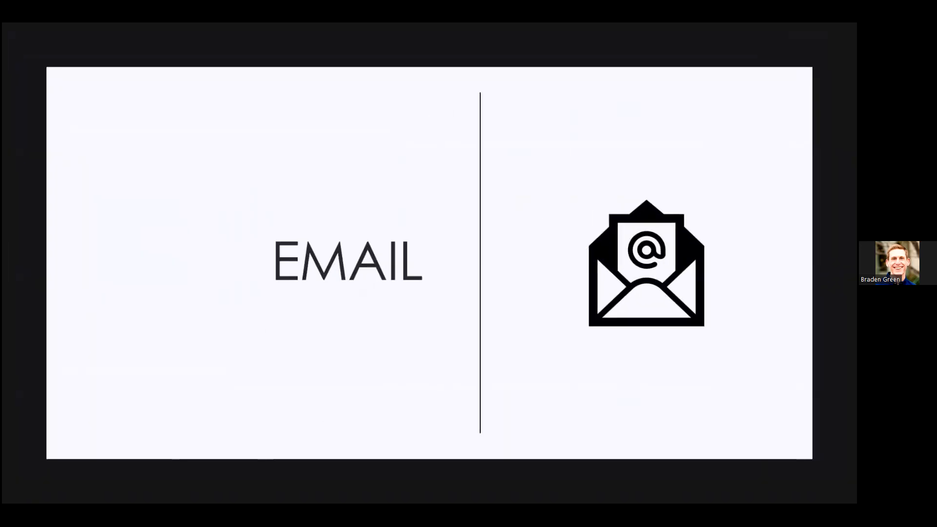
{"action": "key", "text": "Right"}
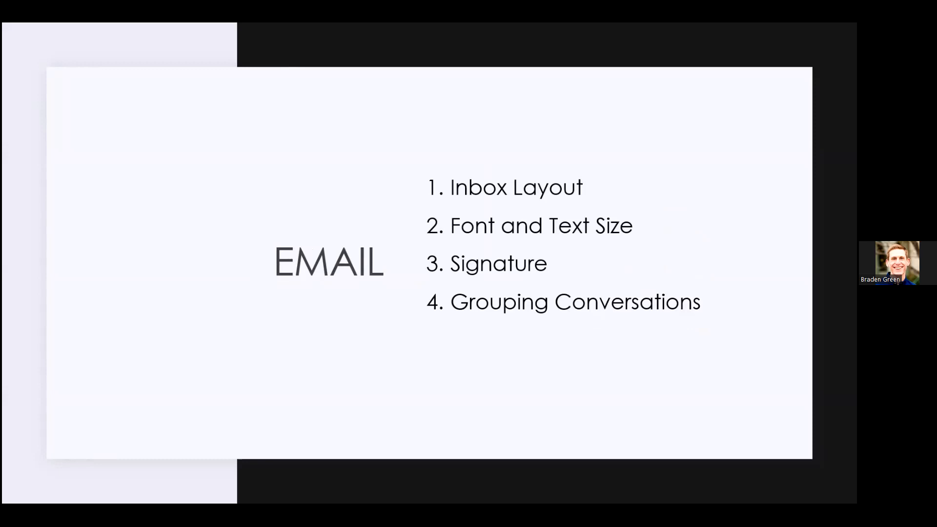
{"action": "key", "text": "Right"}
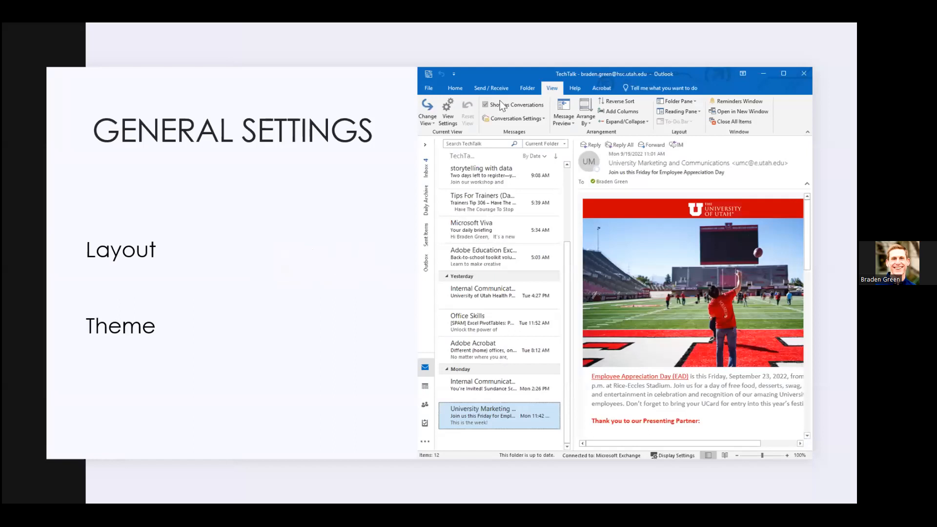
{"action": "key", "text": "alt+Tab"}
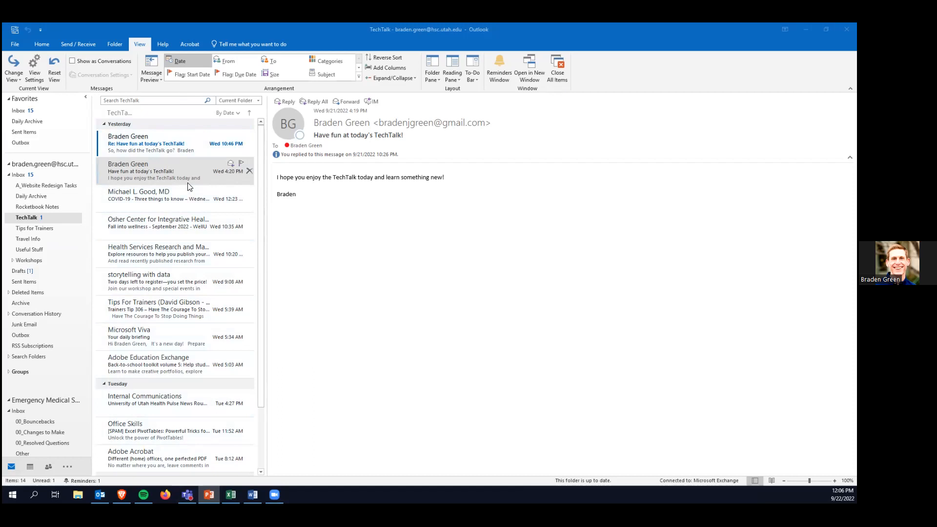
{"action": "left_click", "coordinate": [40, 44]}
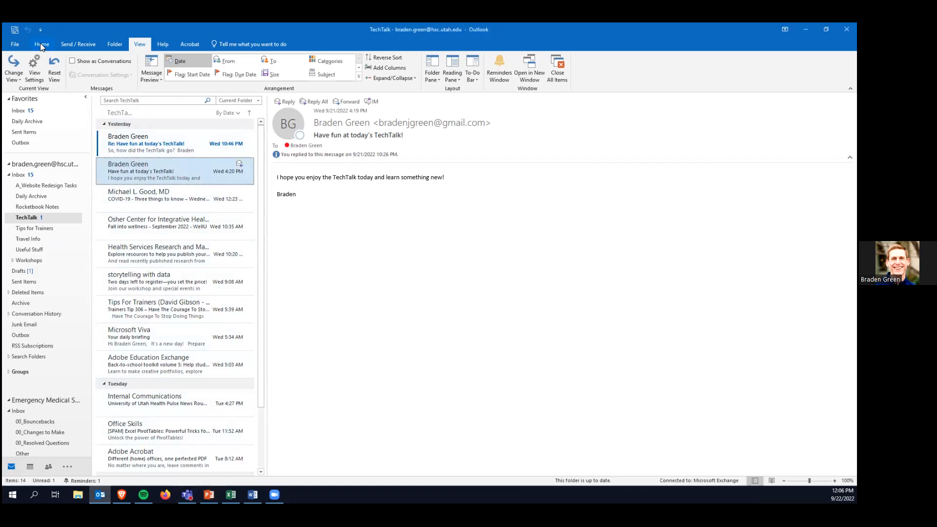
{"action": "left_click", "coordinate": [40, 44]}
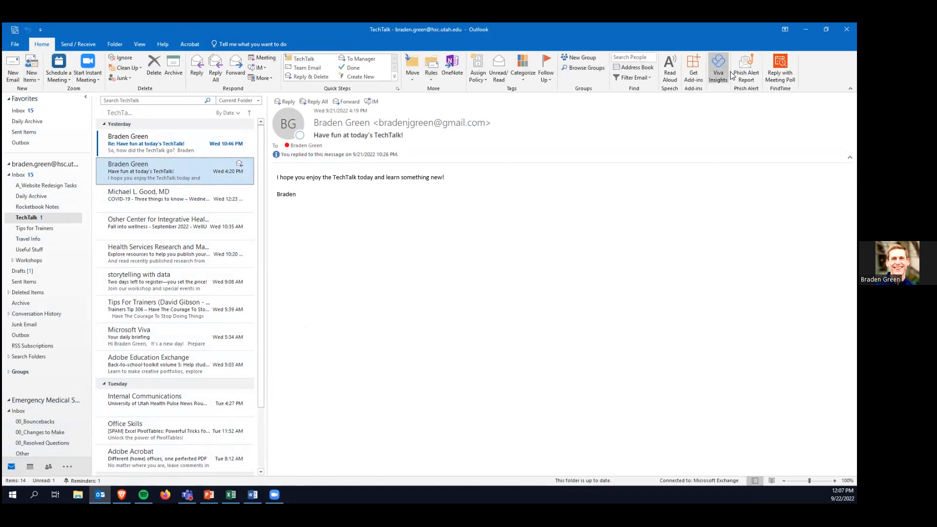
{"action": "left_click", "coordinate": [94, 43]}
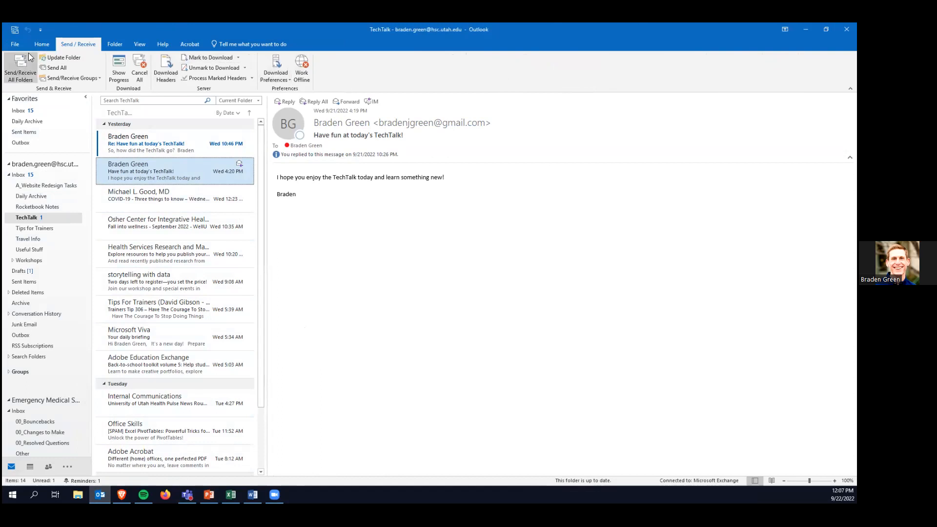
{"action": "left_click", "coordinate": [42, 44]}
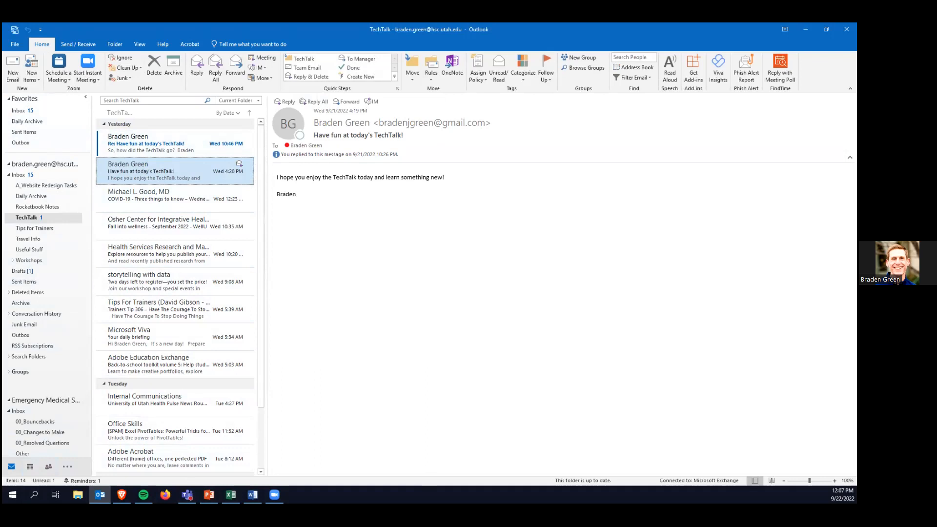
{"action": "key", "text": "alt+Tab"}
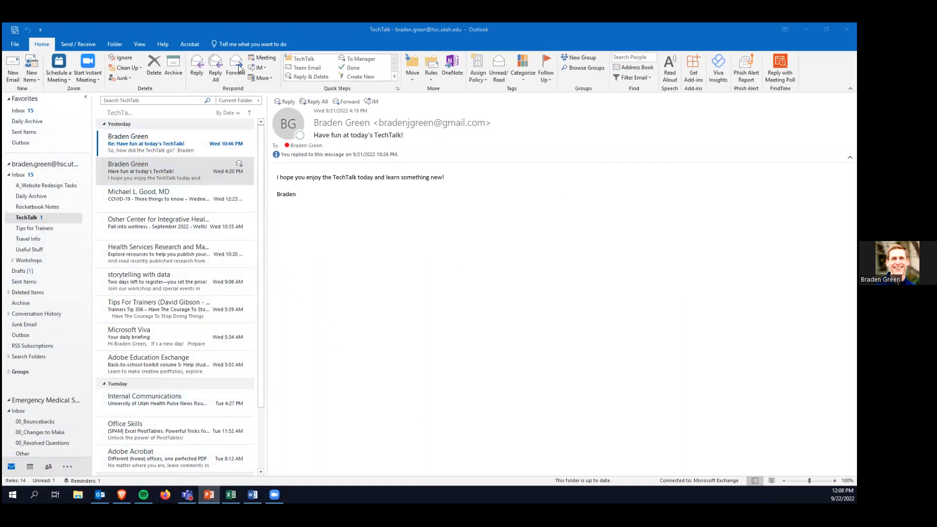
Set the folder pane to Minimized and temporarily expand its full folder list.
{"action": "left_click", "coordinate": [140, 44]}
{"action": "left_click", "coordinate": [137, 43]}
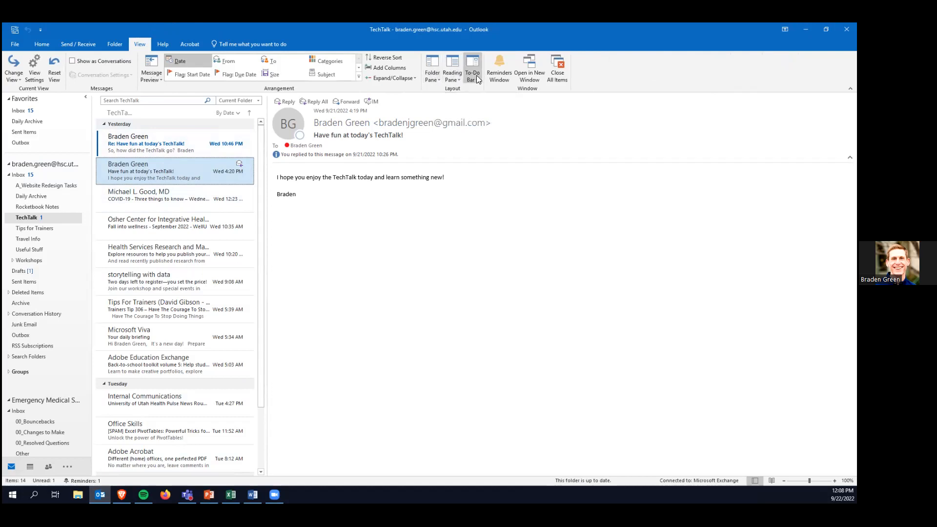
{"action": "left_click", "coordinate": [436, 75]}
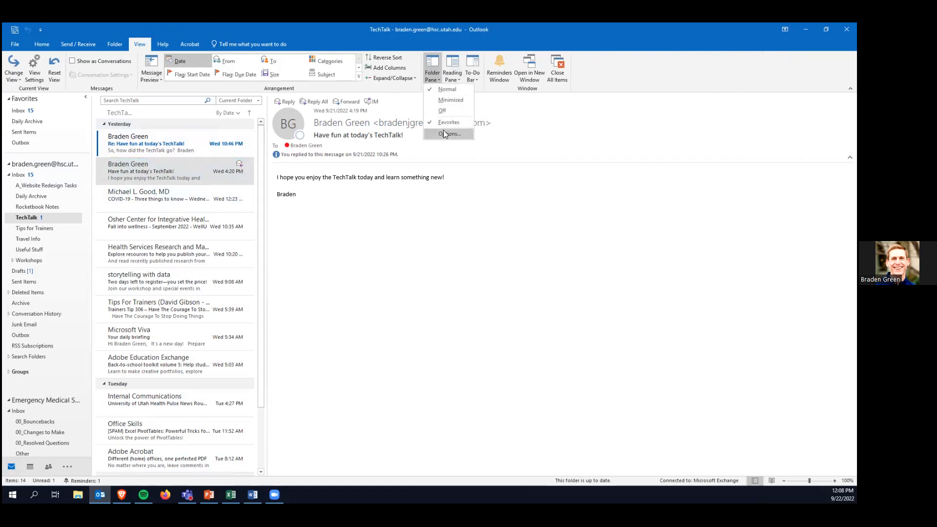
{"action": "left_click", "coordinate": [441, 99]}
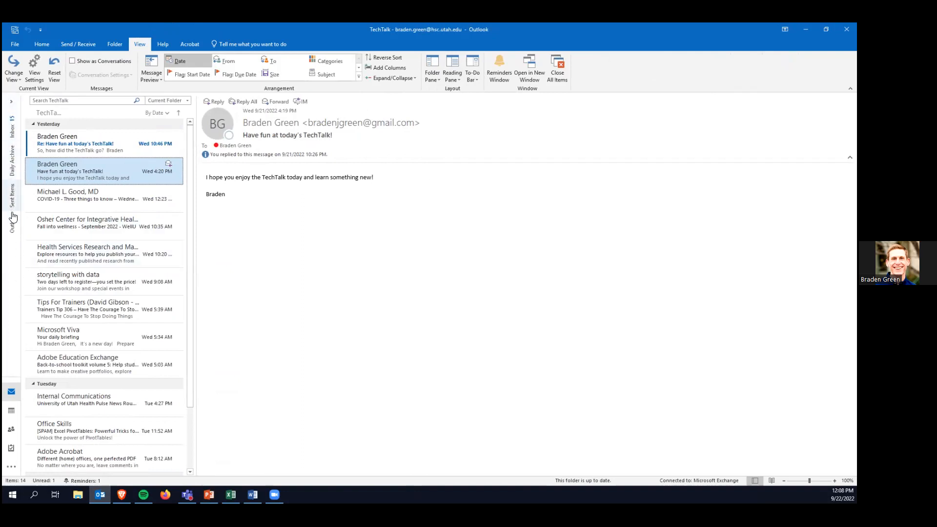
{"action": "left_click", "coordinate": [13, 107]}
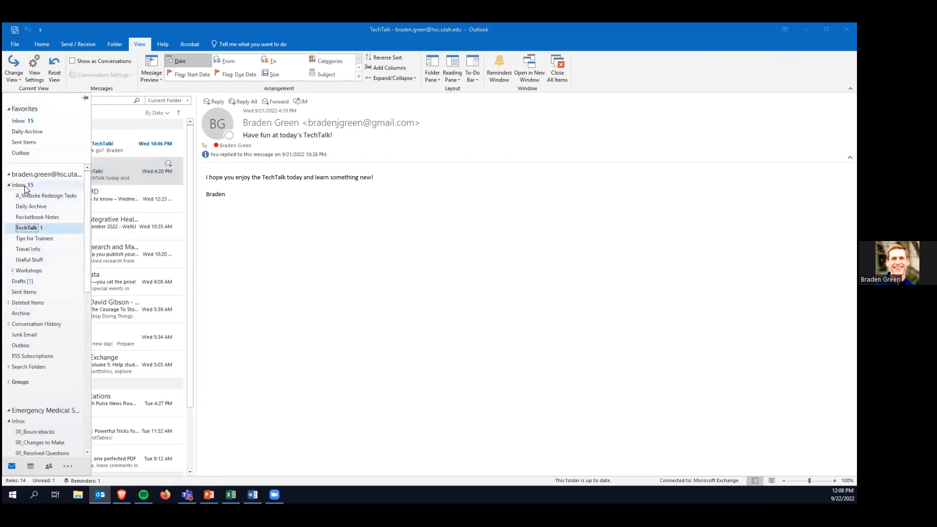
{"action": "left_click", "coordinate": [268, 234]}
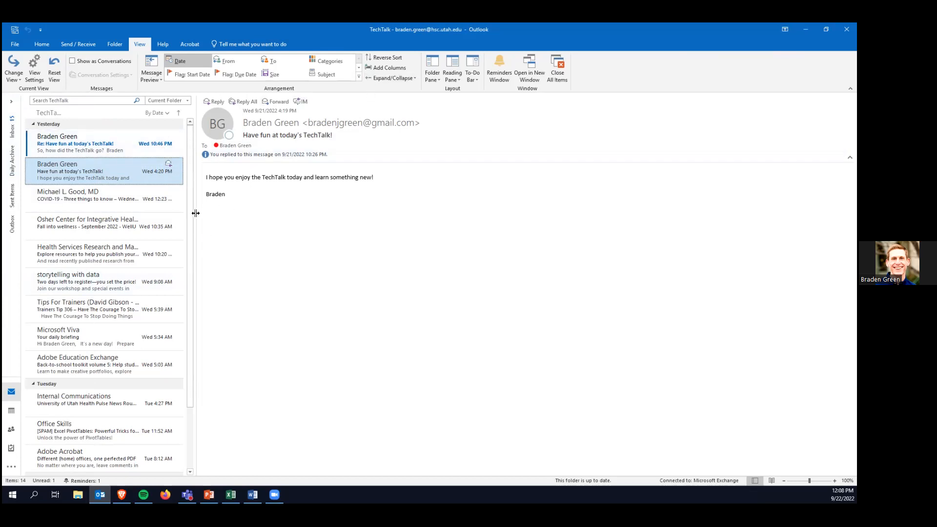
Narrow the message list slightly and set the folder pane back to Normal.
{"action": "mouse_move", "coordinate": [195, 213]}
{"action": "left_mouse_down"}
{"action": "mouse_move", "coordinate": [455, 225]}
{"action": "mouse_move", "coordinate": [191, 224]}
{"action": "left_mouse_up"}
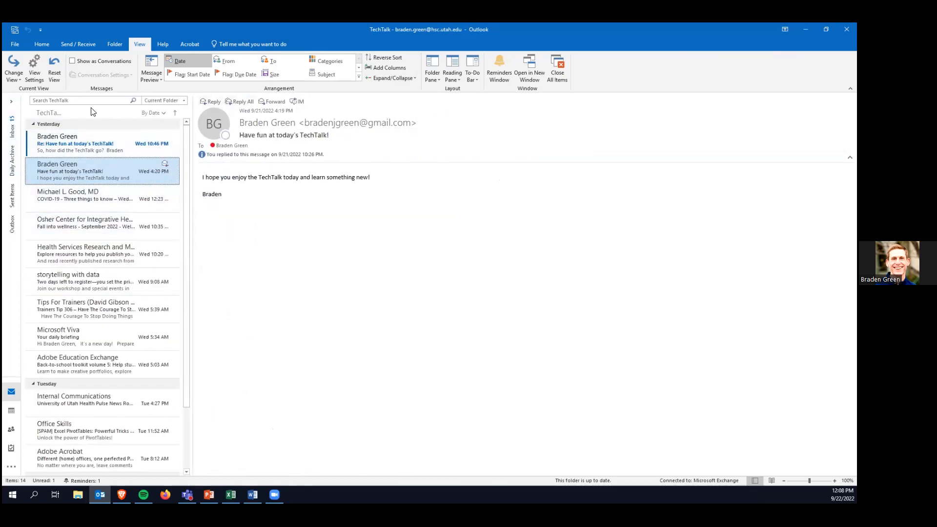
{"action": "left_click", "coordinate": [432, 76]}
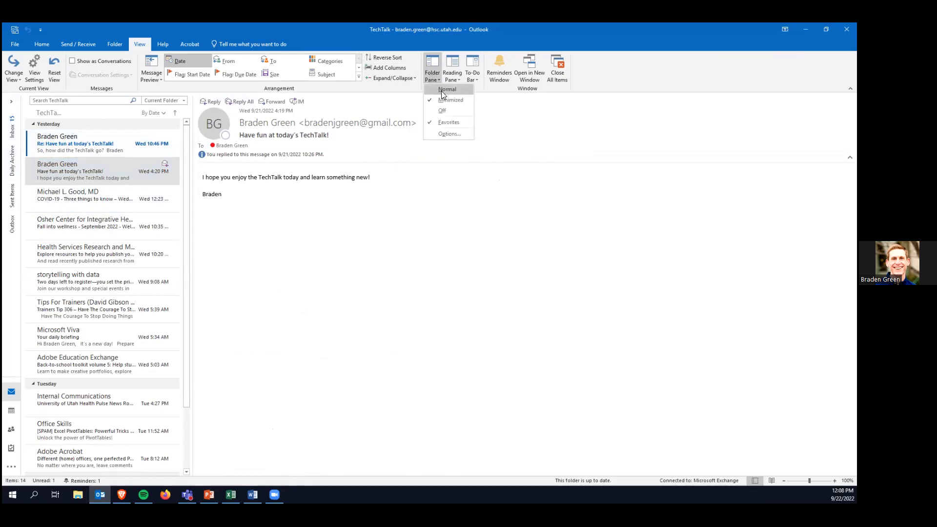
{"action": "left_click", "coordinate": [444, 91]}
Turn the folder pane off and restore it to the Normal display.
{"action": "left_click", "coordinate": [433, 75]}
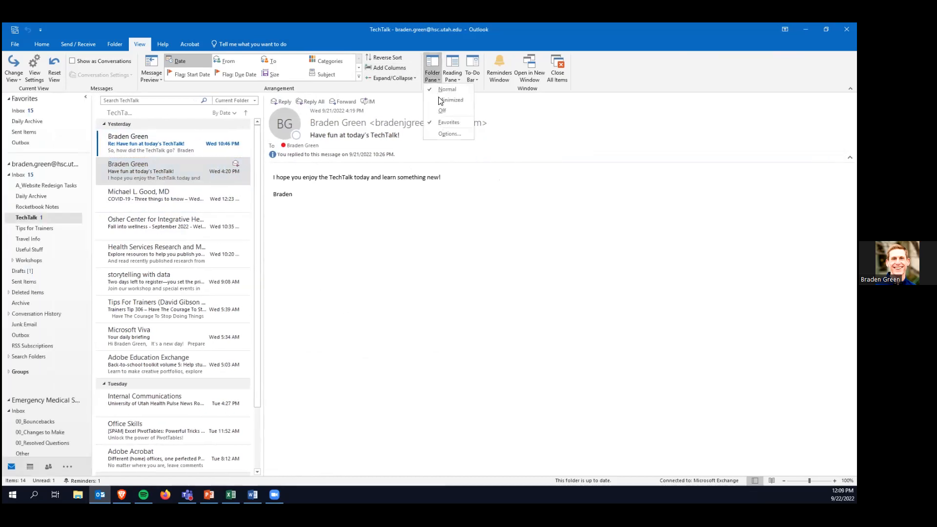
{"action": "left_click", "coordinate": [442, 111]}
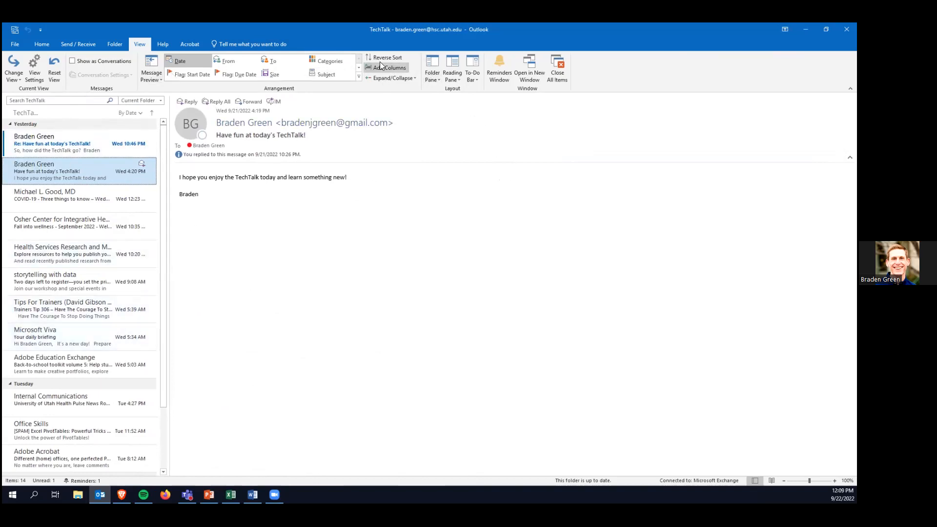
{"action": "left_click", "coordinate": [428, 77]}
{"action": "left_click", "coordinate": [442, 101]}
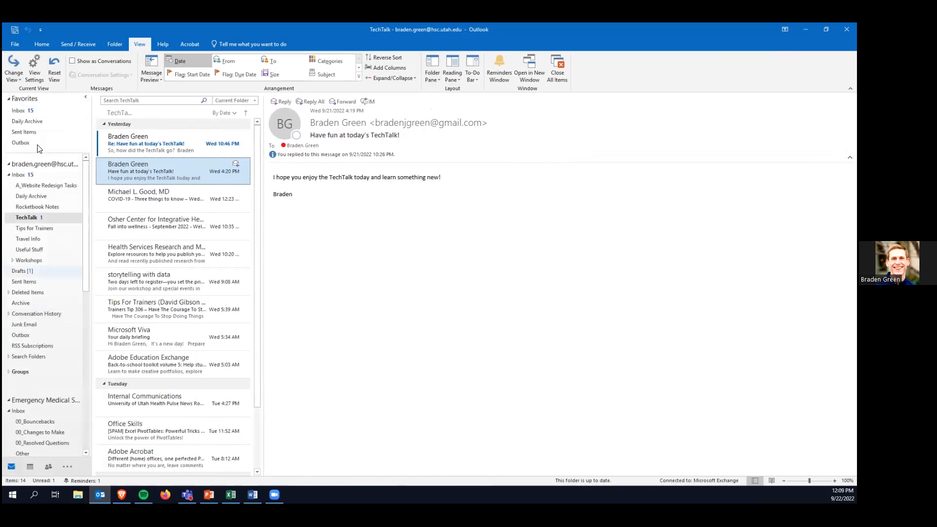
Place the reading pane at the Bottom and read through the "COVID-19 - Three things to know" message in it.
{"action": "left_click", "coordinate": [452, 80]}
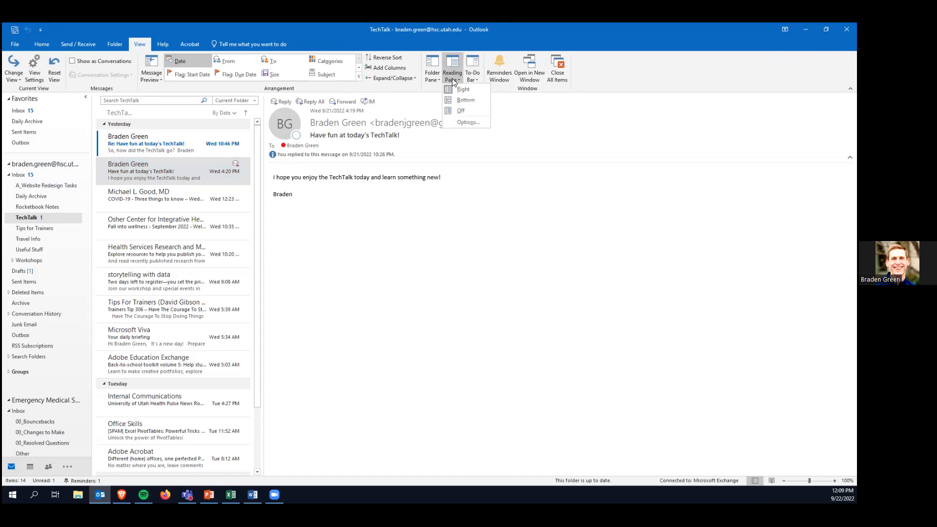
{"action": "left_click", "coordinate": [465, 100]}
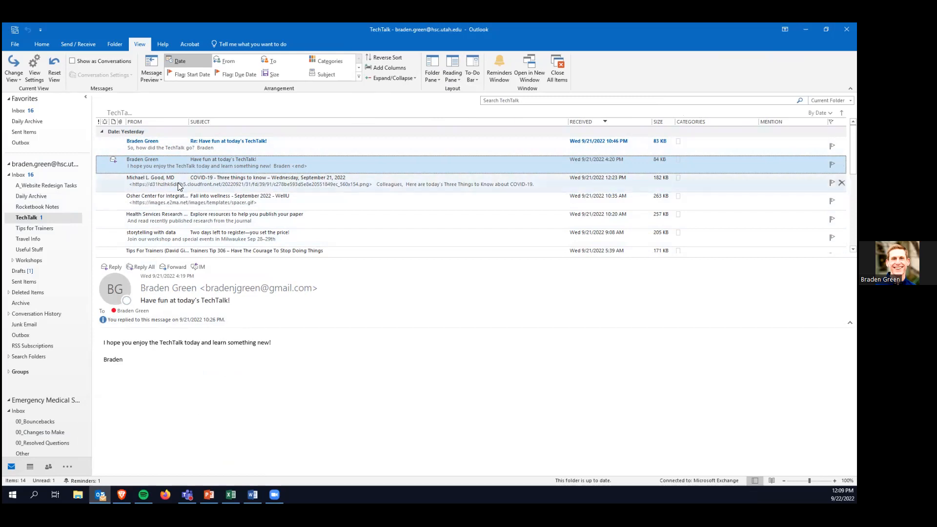
{"action": "left_click", "coordinate": [162, 181]}
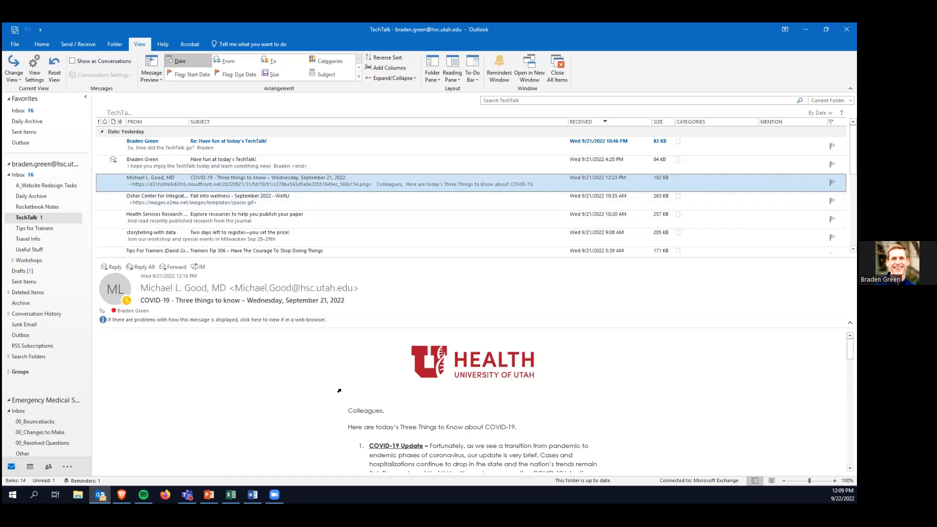
{"action": "scroll", "coordinate": [450, 381], "scroll_direction": "down", "scroll_amount": 2}
{"action": "scroll", "coordinate": [452, 356], "scroll_direction": "up", "scroll_amount": 2}
{"action": "scroll", "coordinate": [449, 451], "scroll_direction": "down", "scroll_amount": 15}
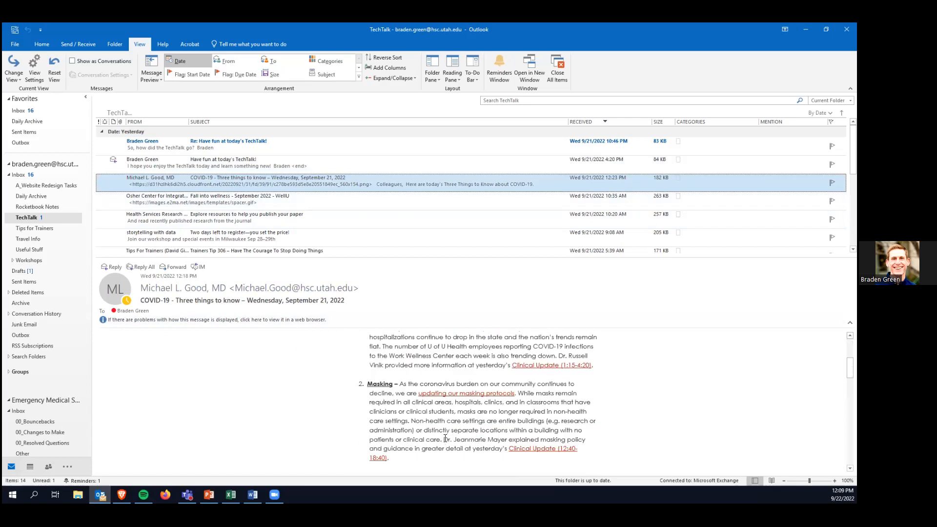
{"action": "scroll", "coordinate": [442, 439], "scroll_direction": "down", "scroll_amount": 2}
{"action": "scroll", "coordinate": [436, 436], "scroll_direction": "up", "scroll_amount": 15}
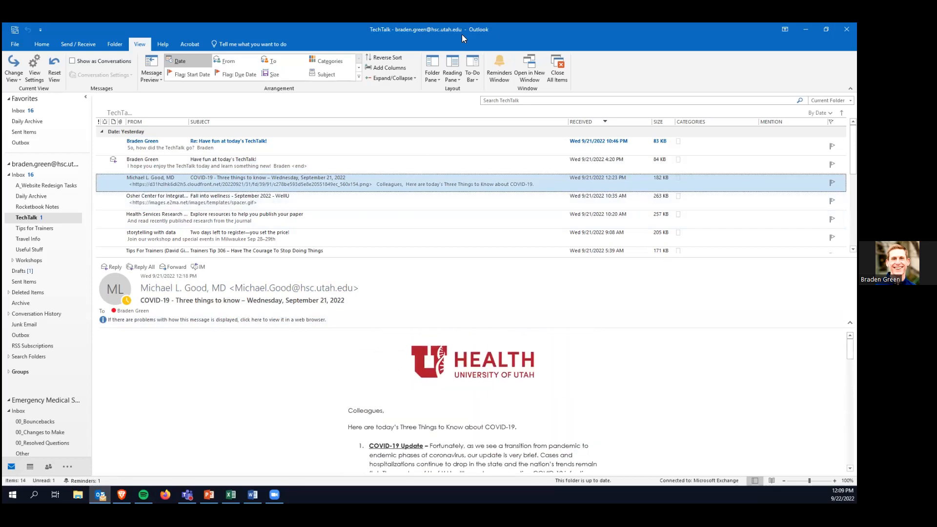
Move the reading pane back to the Right and look over the COVID-19 message there.
{"action": "left_click", "coordinate": [450, 76]}
{"action": "left_click", "coordinate": [459, 90]}
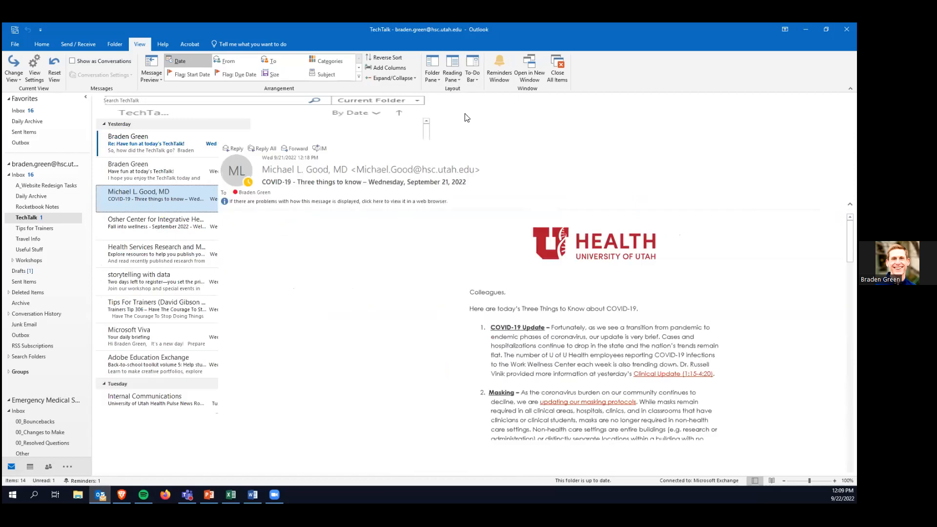
{"action": "scroll", "coordinate": [568, 293], "scroll_direction": "down", "scroll_amount": 4}
{"action": "scroll", "coordinate": [568, 293], "scroll_direction": "up", "scroll_amount": 5}
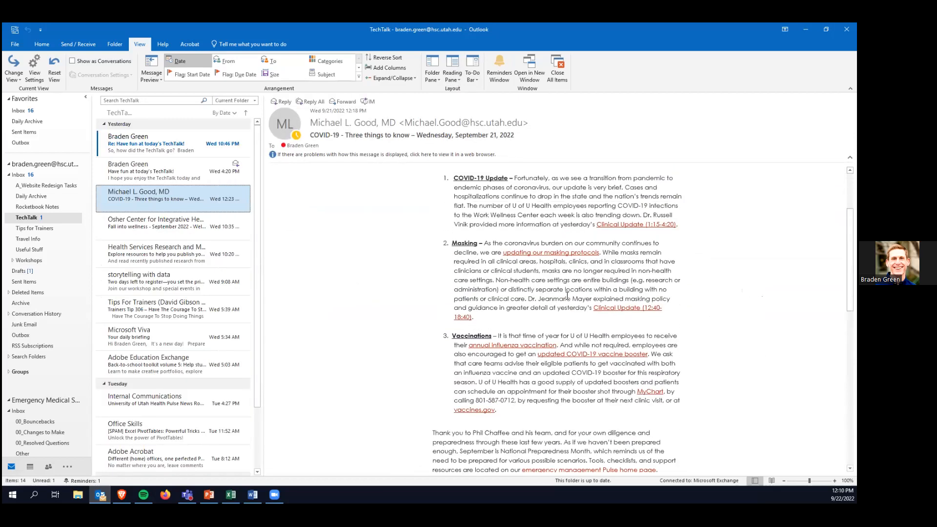
Turn the reading pane Off, then open "Explore resources to help you publish your paper" in its own window and close it.
{"action": "left_click", "coordinate": [456, 76]}
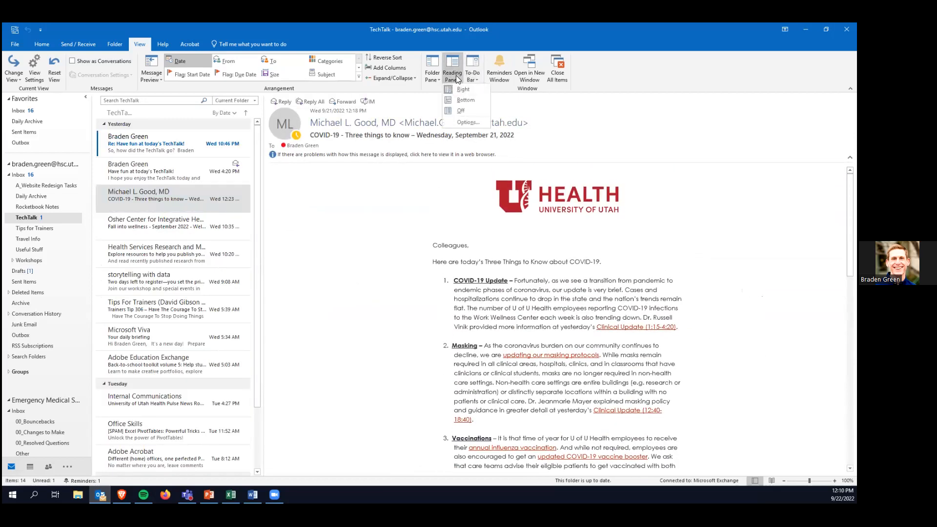
{"action": "left_click", "coordinate": [464, 112]}
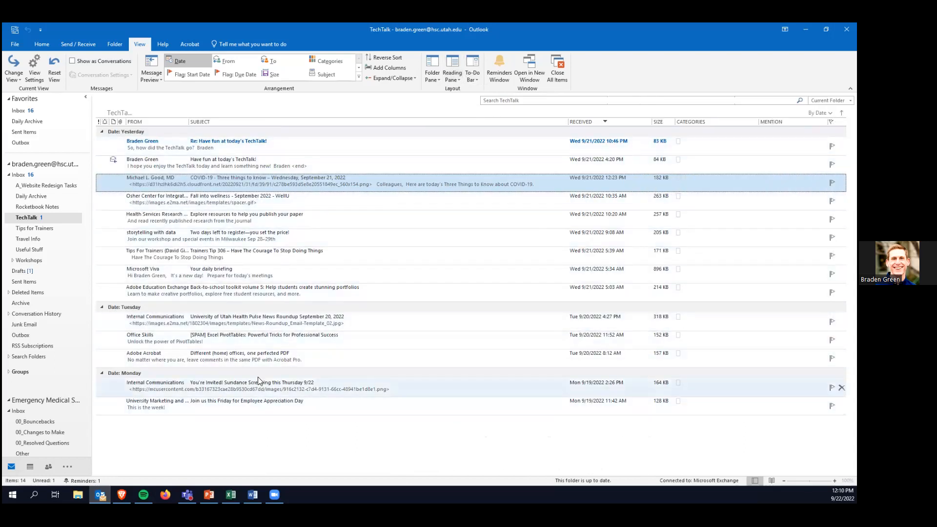
{"action": "double_click", "coordinate": [234, 217]}
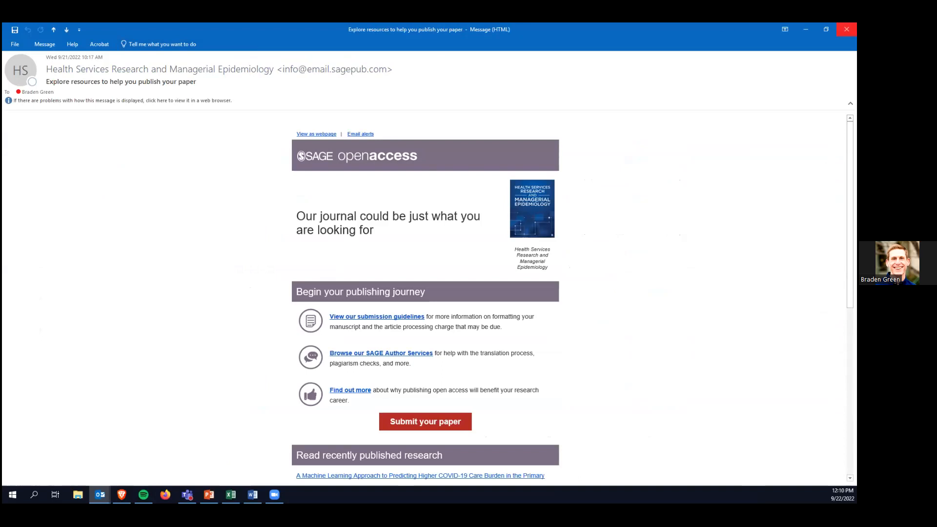
{"action": "key", "text": "Escape"}
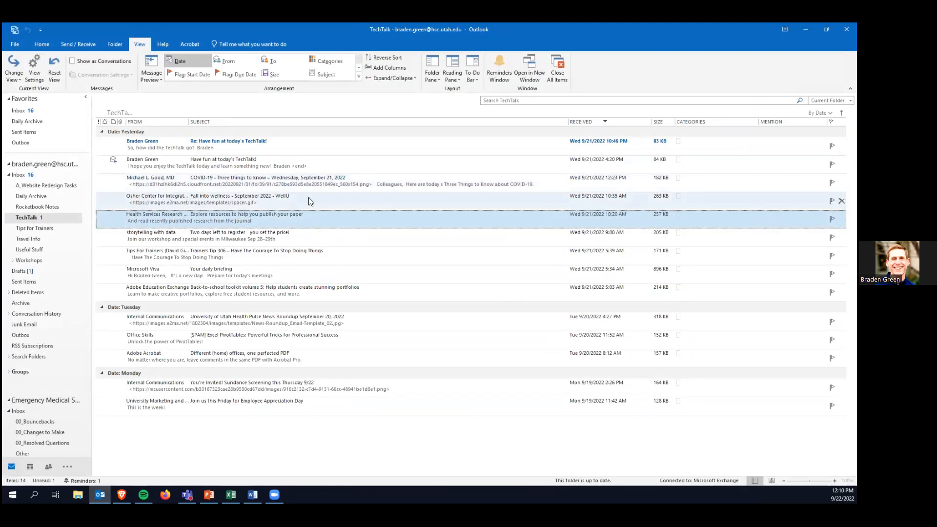
Show both the Calendar and Tasks in the To-Do Bar.
{"action": "left_click", "coordinate": [474, 77]}
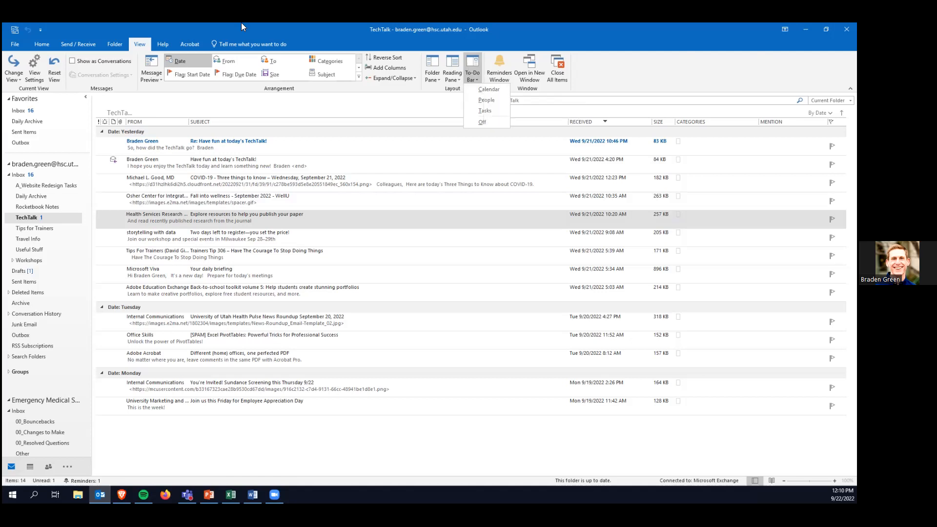
{"action": "left_click", "coordinate": [482, 89]}
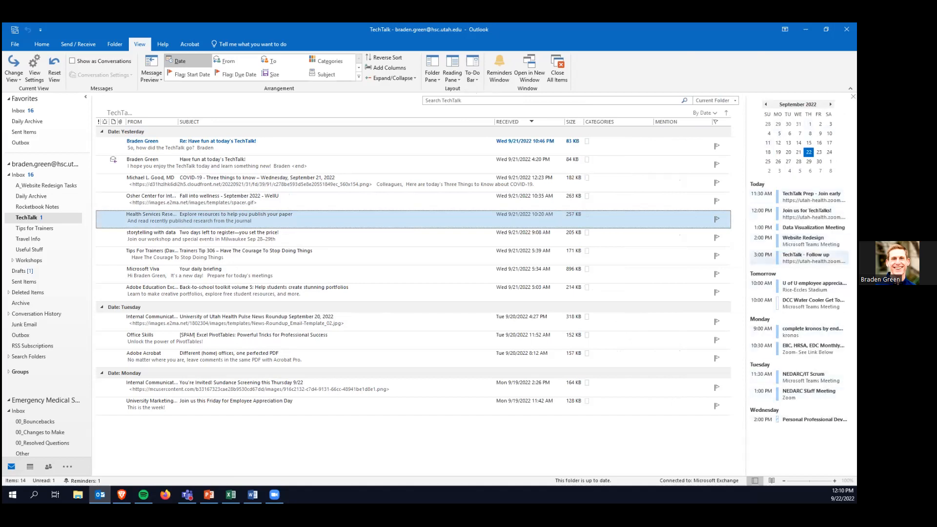
{"action": "left_click", "coordinate": [472, 74]}
{"action": "left_click", "coordinate": [484, 111]}
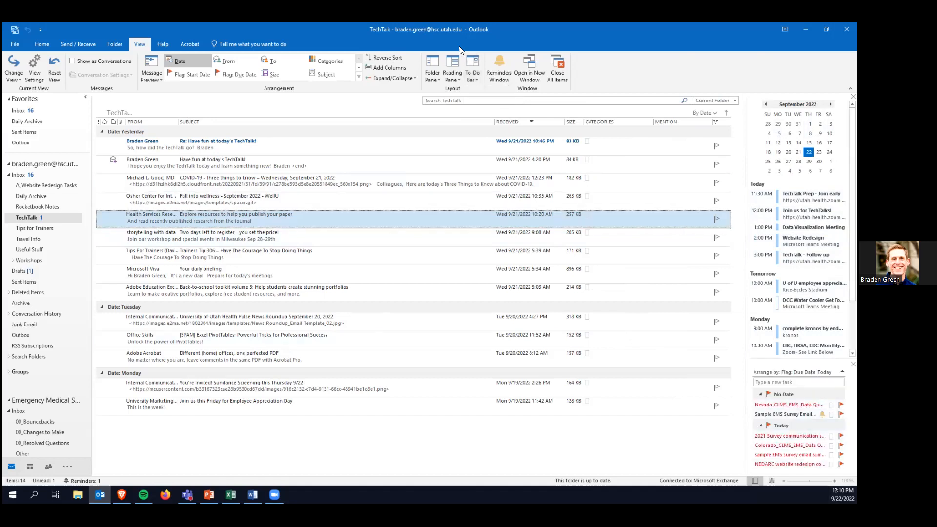
Turn the To-Do Bar Off, and then show only the Tasks in it.
{"action": "left_click", "coordinate": [468, 79]}
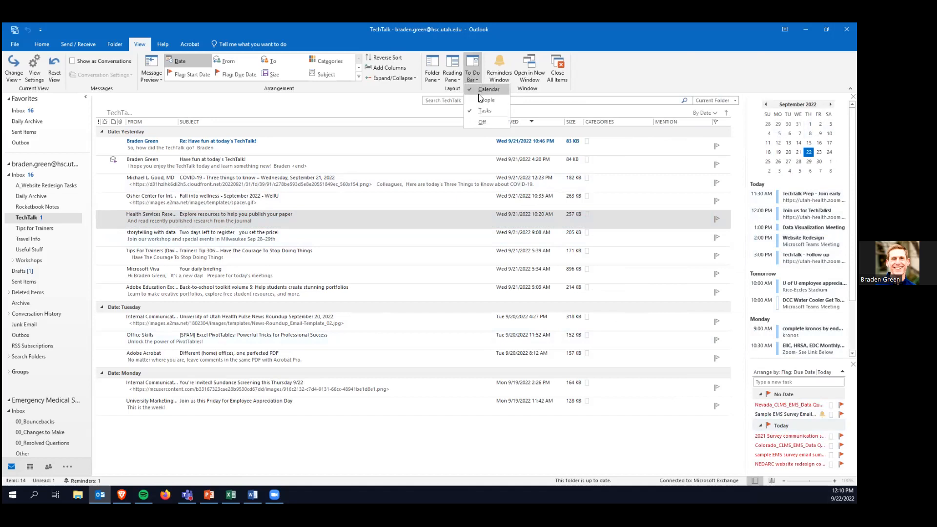
{"action": "left_click", "coordinate": [483, 123]}
{"action": "left_click", "coordinate": [468, 79]}
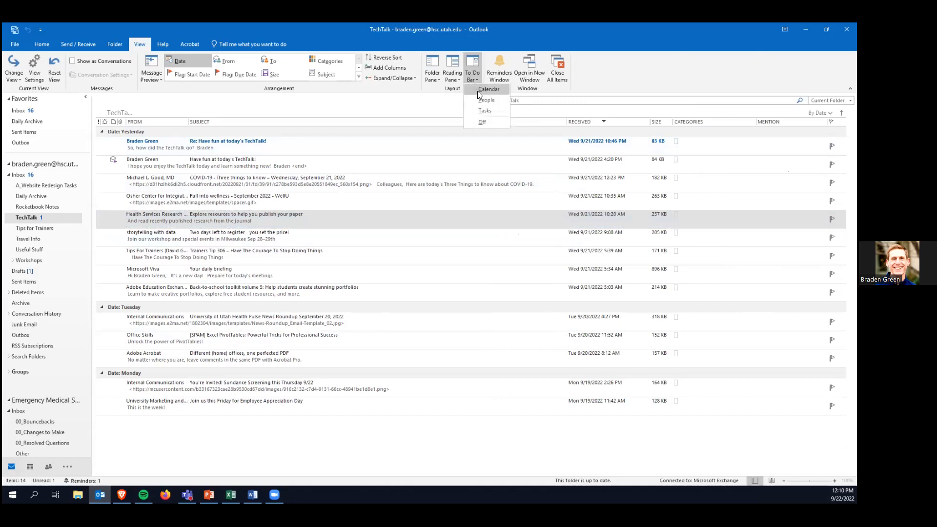
{"action": "left_click", "coordinate": [477, 110]}
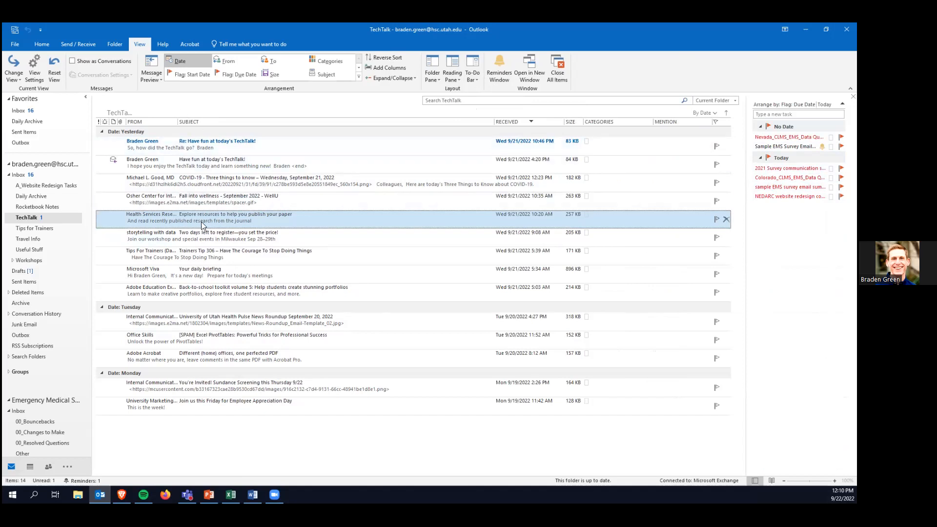
Show the reading pane on the Right, then turn it back Off.
{"action": "left_click", "coordinate": [449, 80]}
{"action": "left_click", "coordinate": [463, 90]}
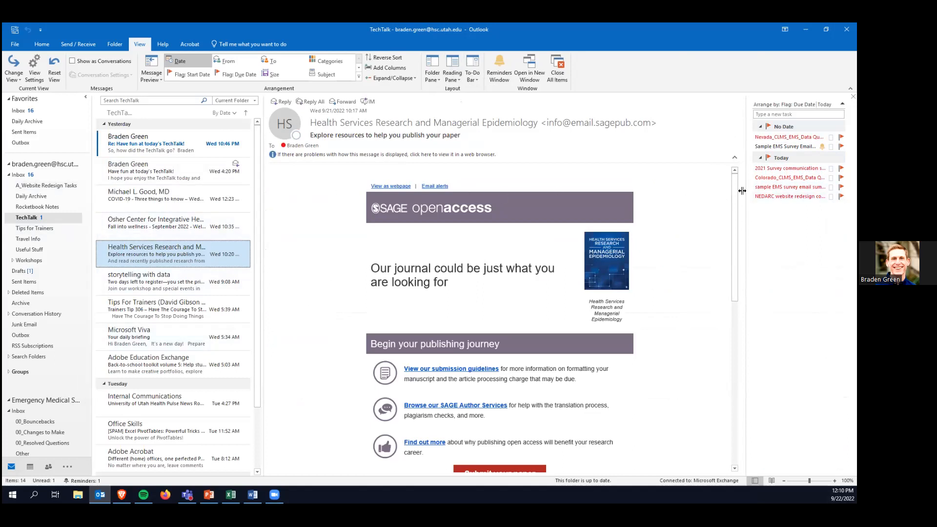
{"action": "left_click", "coordinate": [452, 75]}
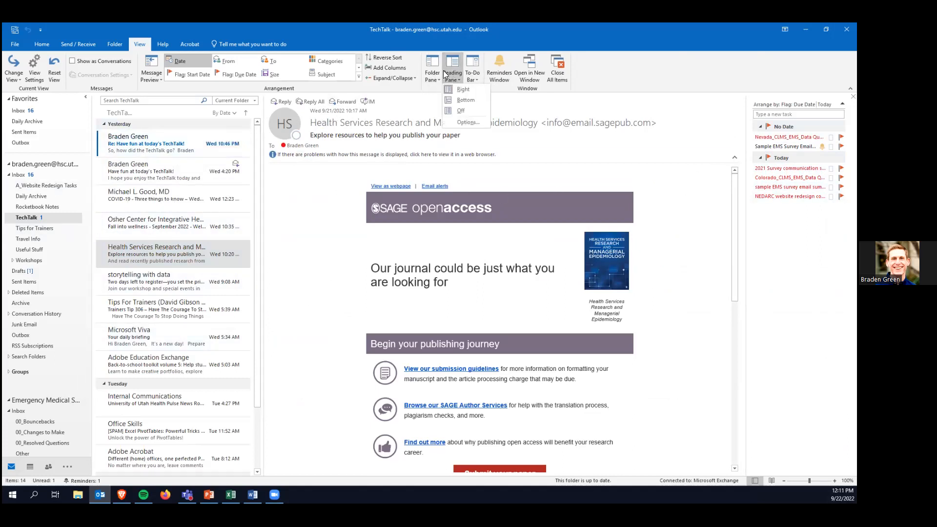
{"action": "left_click", "coordinate": [462, 111]}
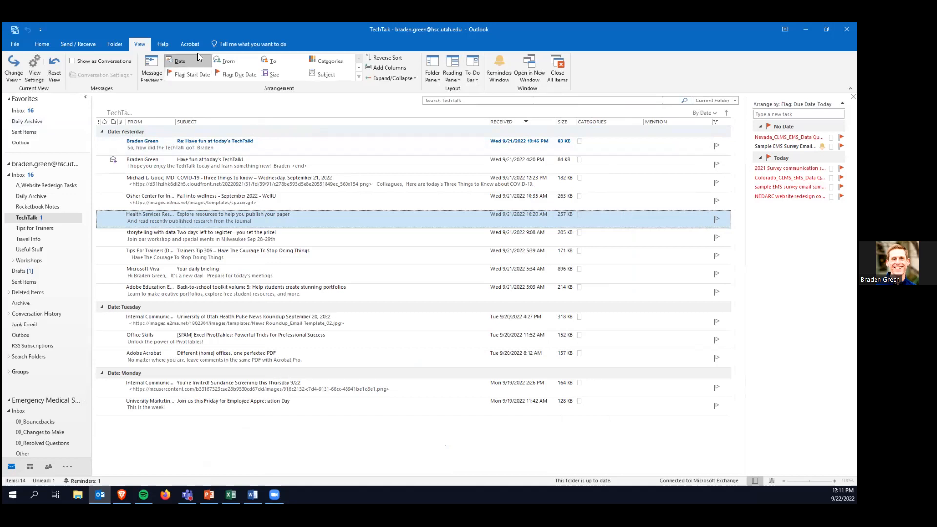
Open the column settings of the Compact view and look through the shown columns and the available frequently-used fields.
{"action": "left_click", "coordinate": [37, 68]}
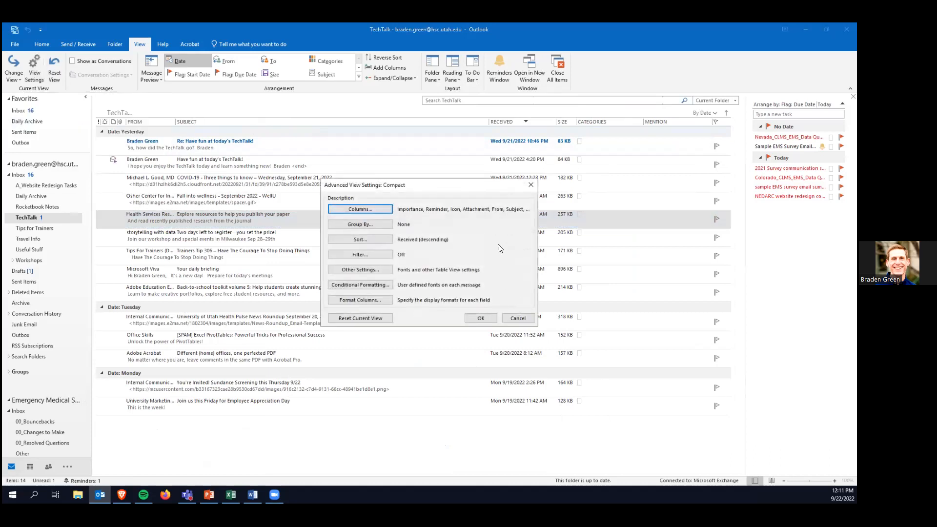
{"action": "left_click_drag", "start_coordinate": [432, 189], "coordinate": [333, 132]}
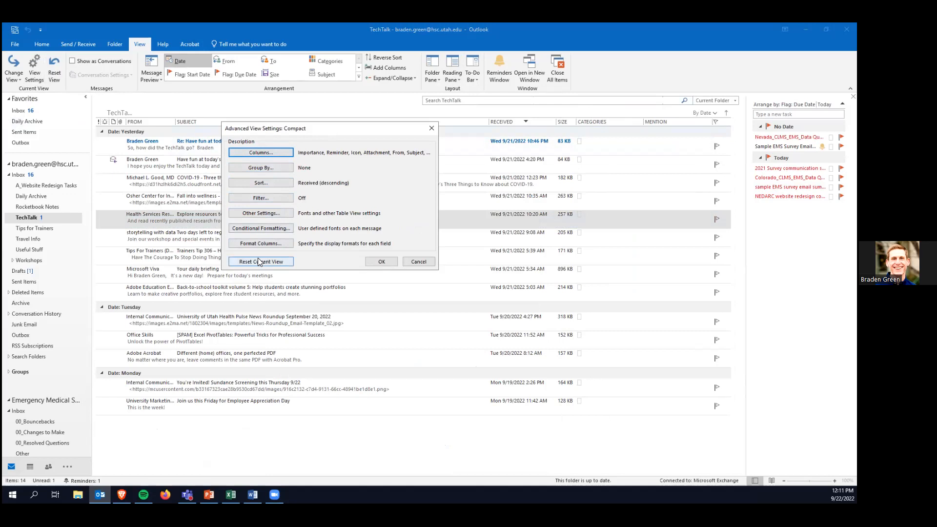
{"action": "left_click", "coordinate": [262, 153]}
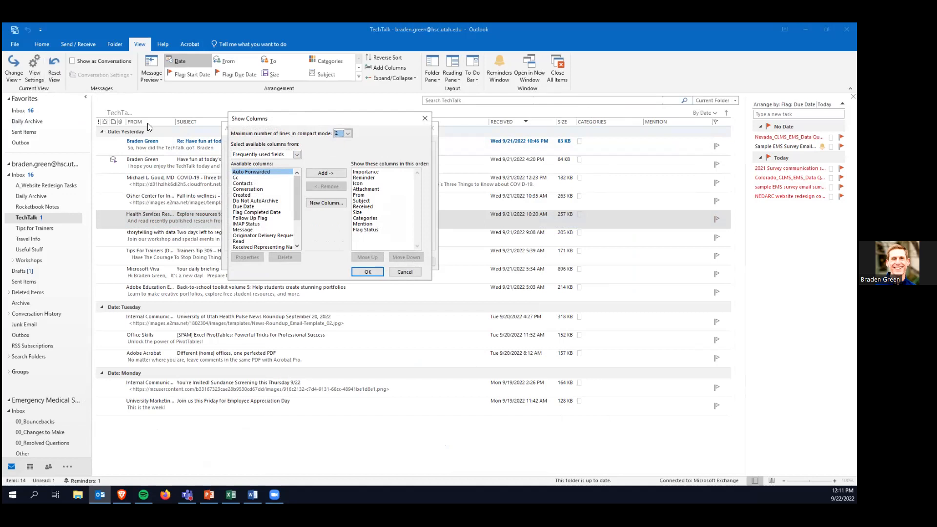
{"action": "left_click_drag", "start_coordinate": [366, 202], "coordinate": [366, 227]}
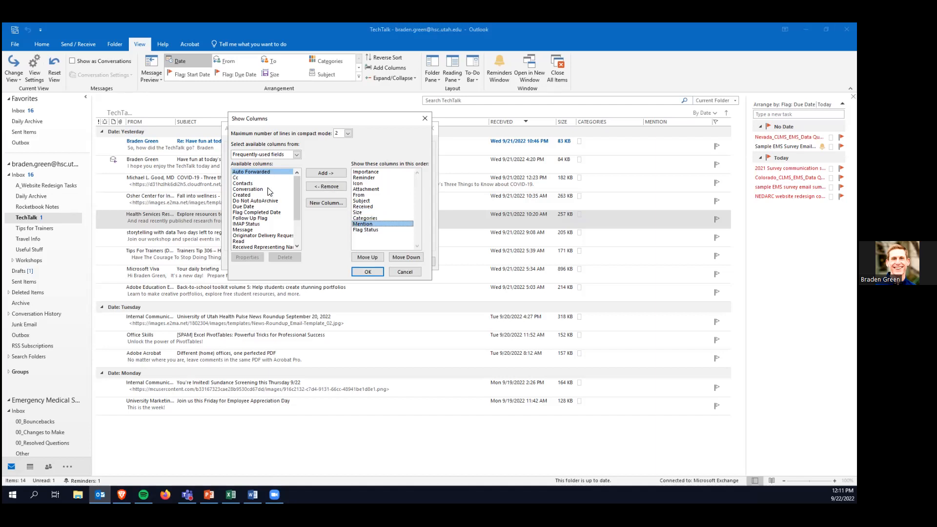
{"action": "scroll", "coordinate": [266, 191], "scroll_direction": "down", "scroll_amount": 1}
{"action": "scroll", "coordinate": [267, 194], "scroll_direction": "down", "scroll_amount": 2}
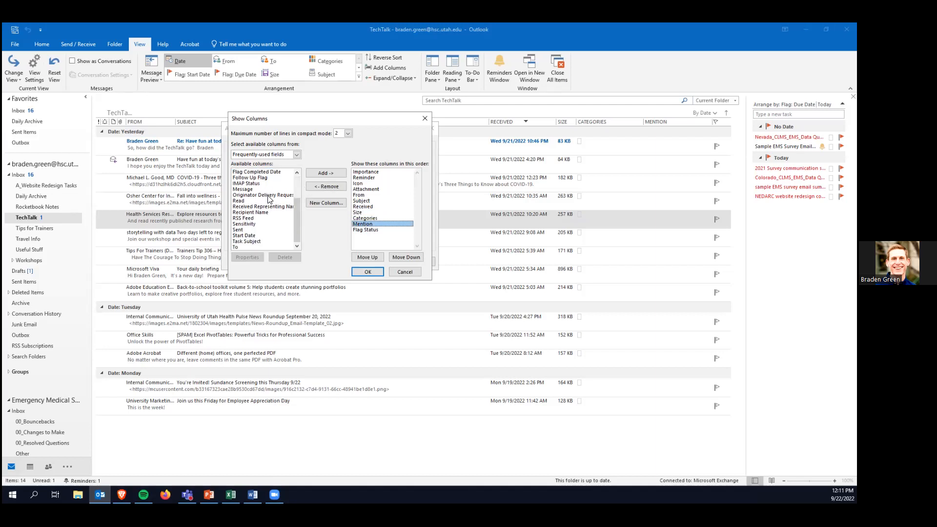
{"action": "scroll", "coordinate": [248, 247], "scroll_direction": "up", "scroll_amount": 3}
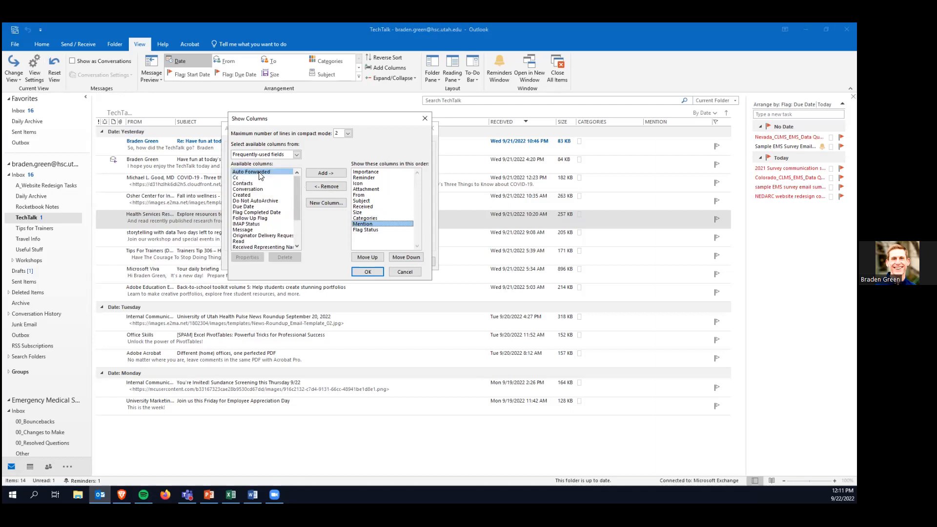
{"action": "scroll", "coordinate": [259, 200], "scroll_direction": "down", "scroll_amount": 1}
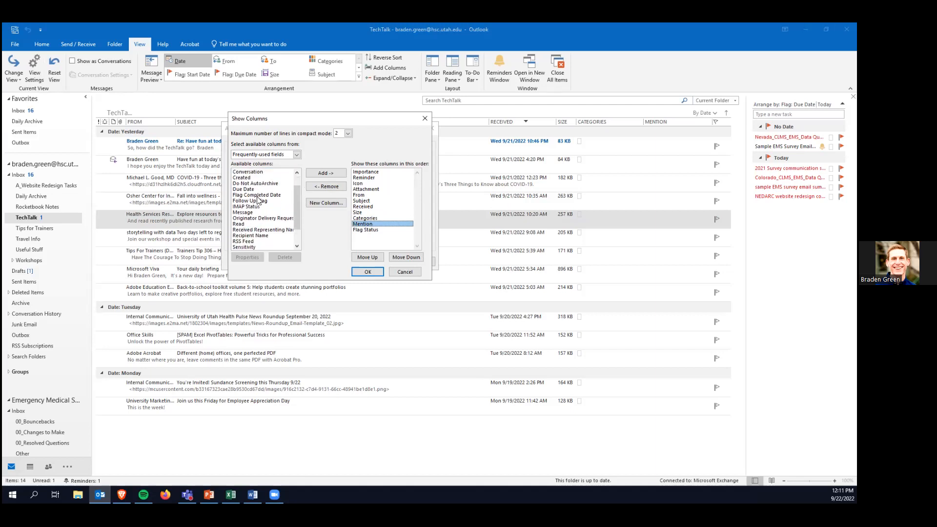
Add the Read column to the message list, place it after Flag Status, and apply the view settings.
{"action": "left_click", "coordinate": [238, 225]}
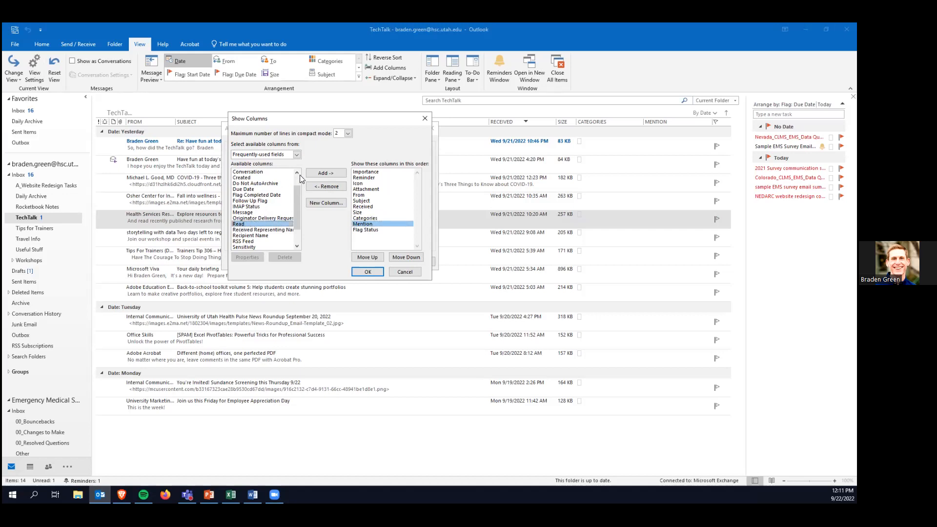
{"action": "left_click", "coordinate": [324, 173]}
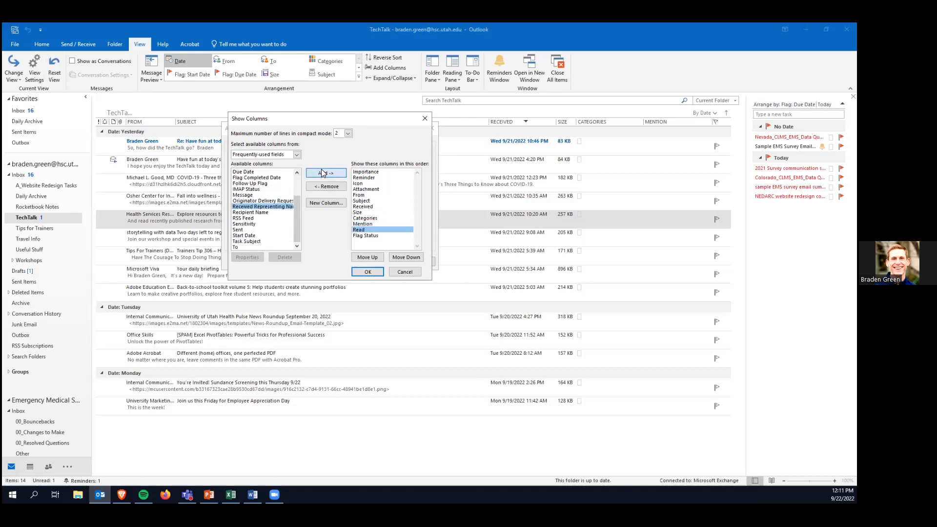
{"action": "left_click_drag", "start_coordinate": [359, 238], "coordinate": [360, 241]}
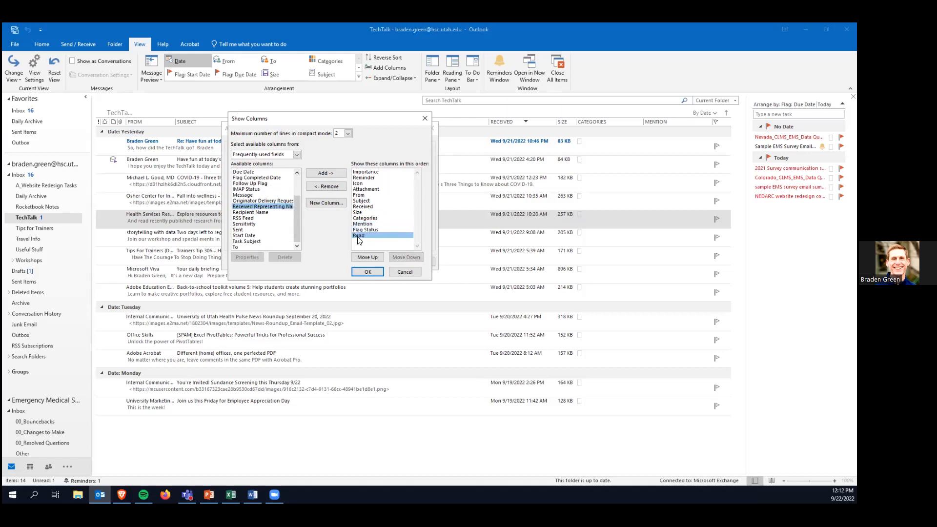
{"action": "left_click", "coordinate": [371, 273]}
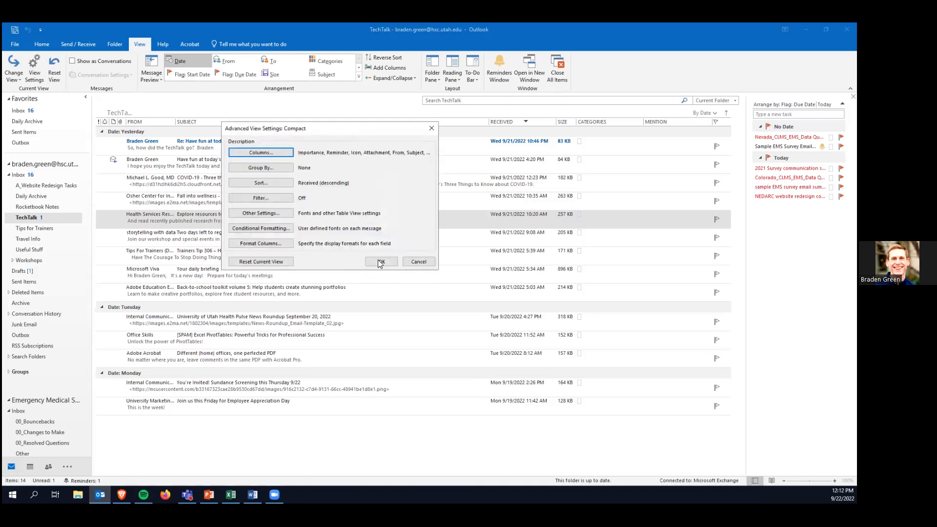
{"action": "left_click", "coordinate": [380, 262]}
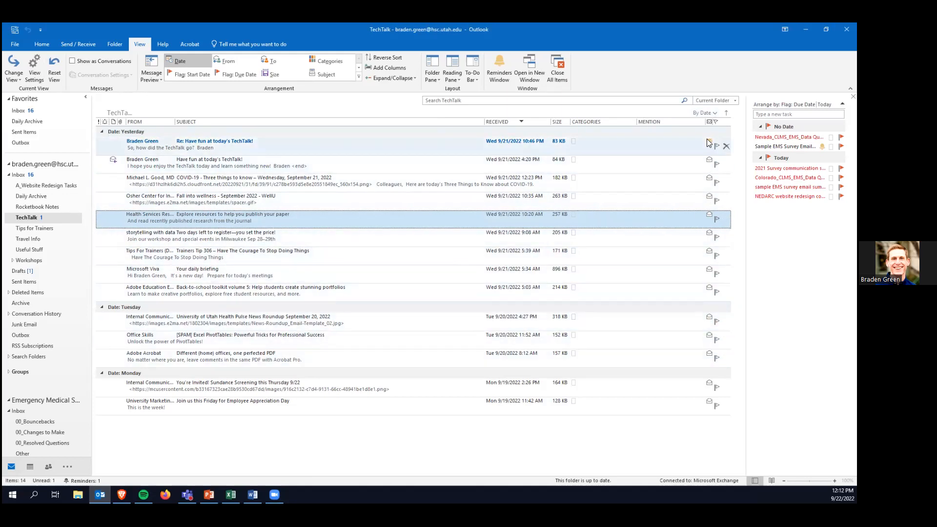
Reset the Compact view to its original settings and close the task list in the To-Do Bar.
{"action": "left_click", "coordinate": [55, 69]}
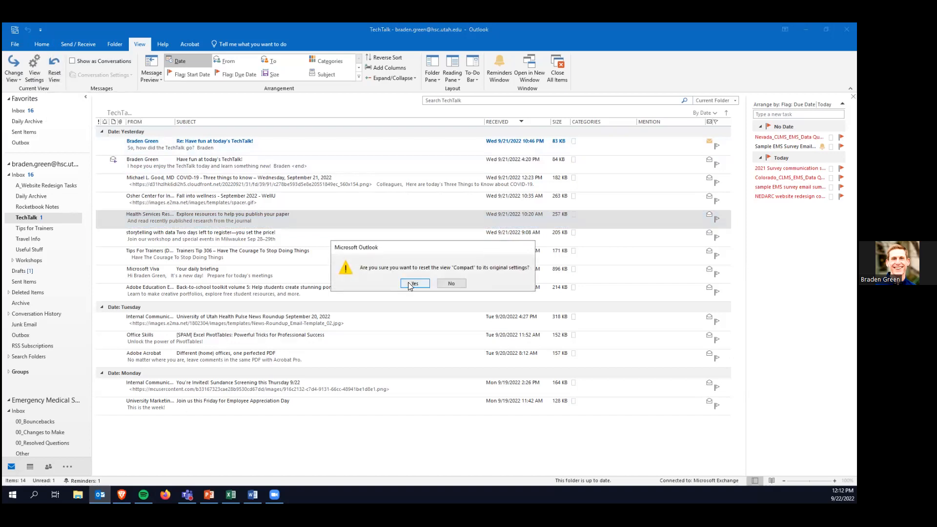
{"action": "left_click", "coordinate": [410, 282]}
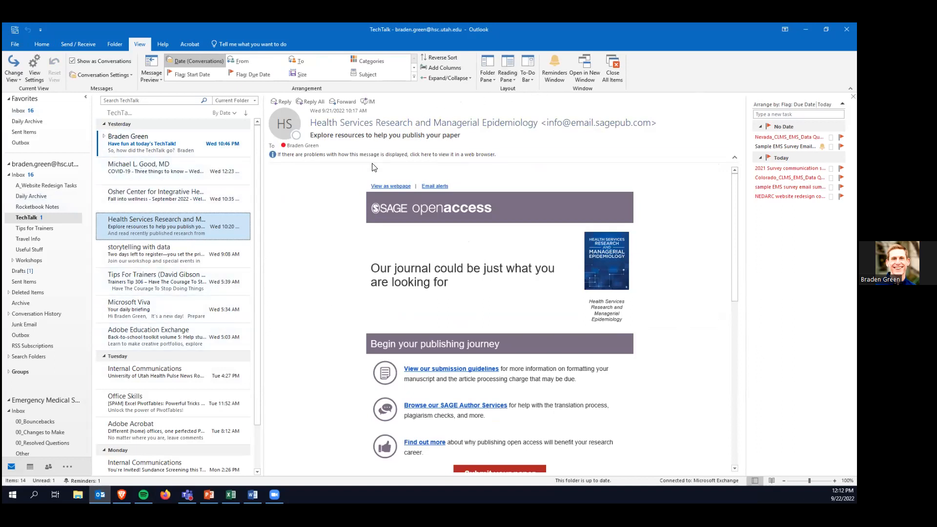
{"action": "left_click", "coordinate": [853, 96]}
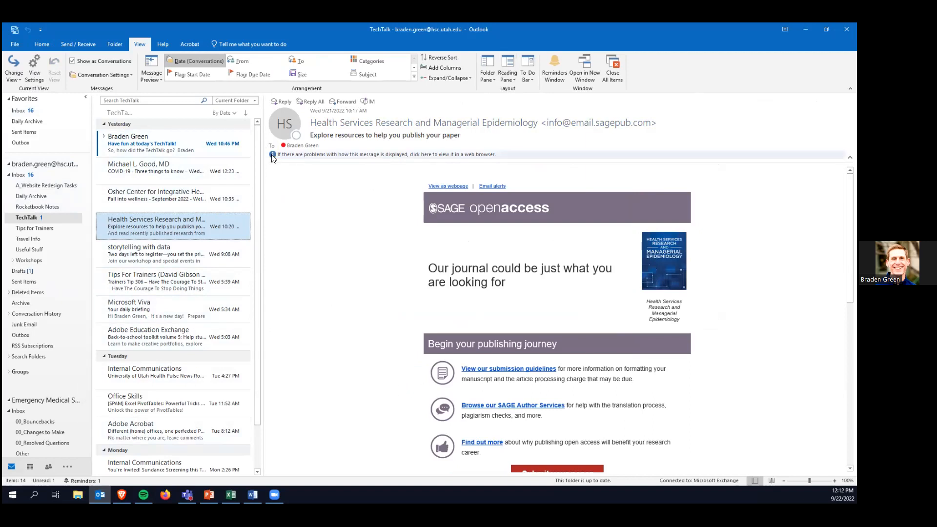
Look over the advanced settings of the Compact view and leave them without changes.
{"action": "key", "text": "alt+Tab"}
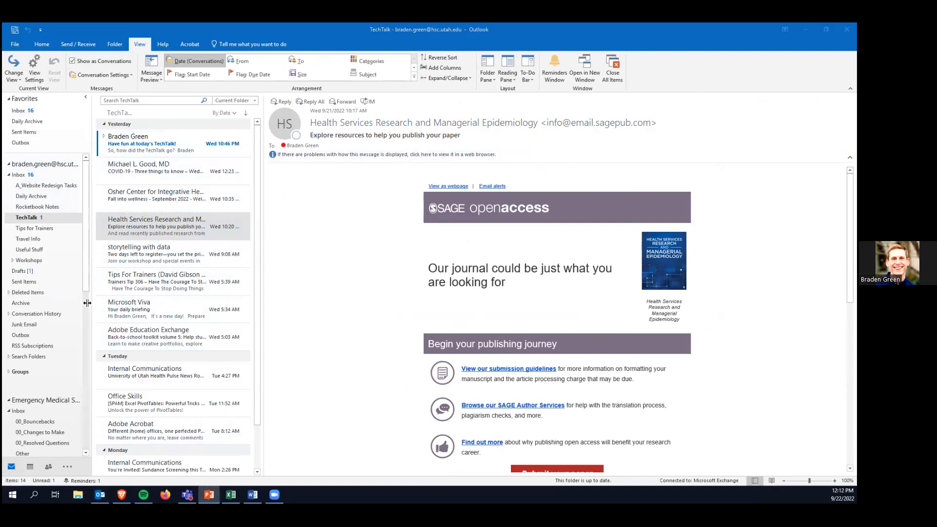
{"action": "key", "text": "alt+Tab"}
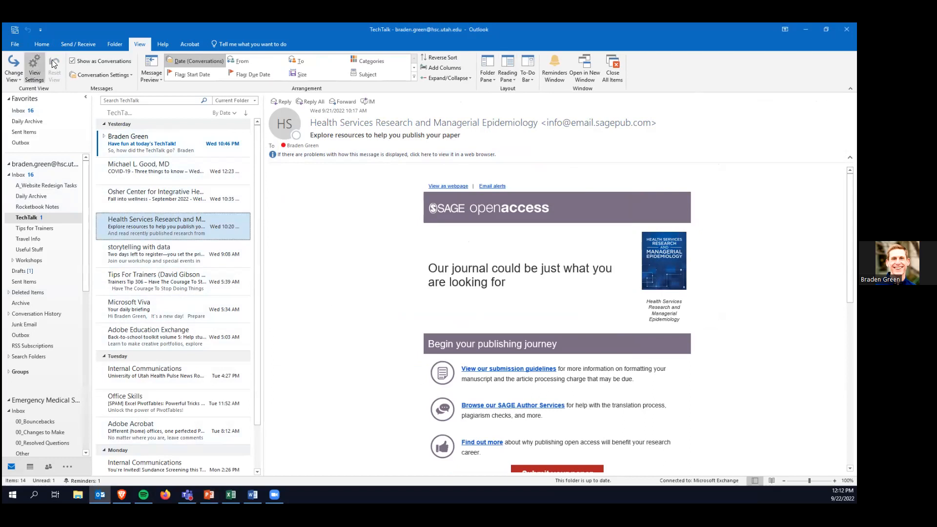
{"action": "left_click", "coordinate": [35, 68]}
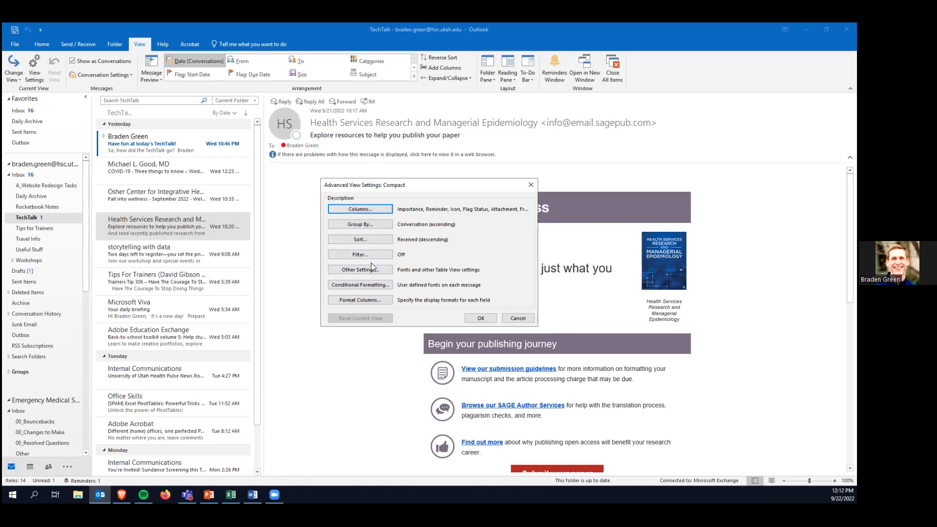
{"action": "left_click", "coordinate": [518, 318]}
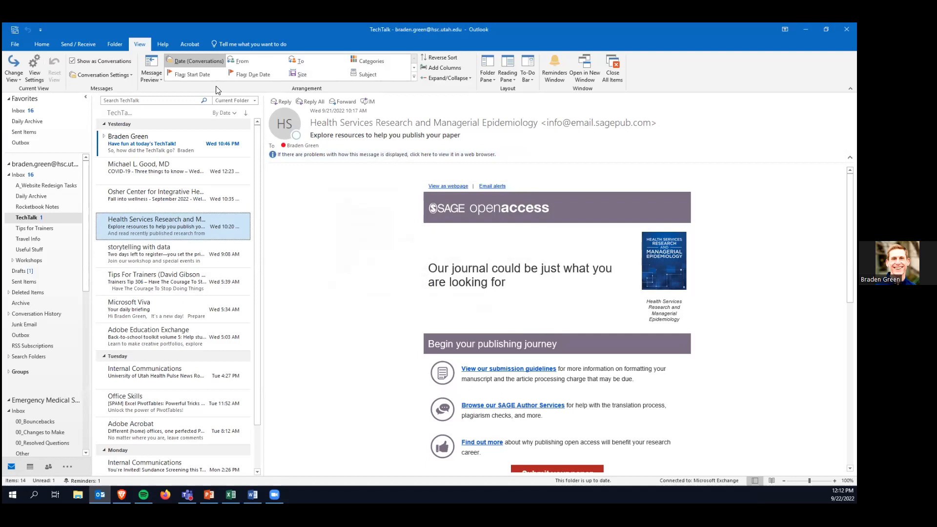
Stop showing messages as conversations in this folder only, and select the "Have fun at today's TechTalk!" message.
{"action": "left_click", "coordinate": [73, 61]}
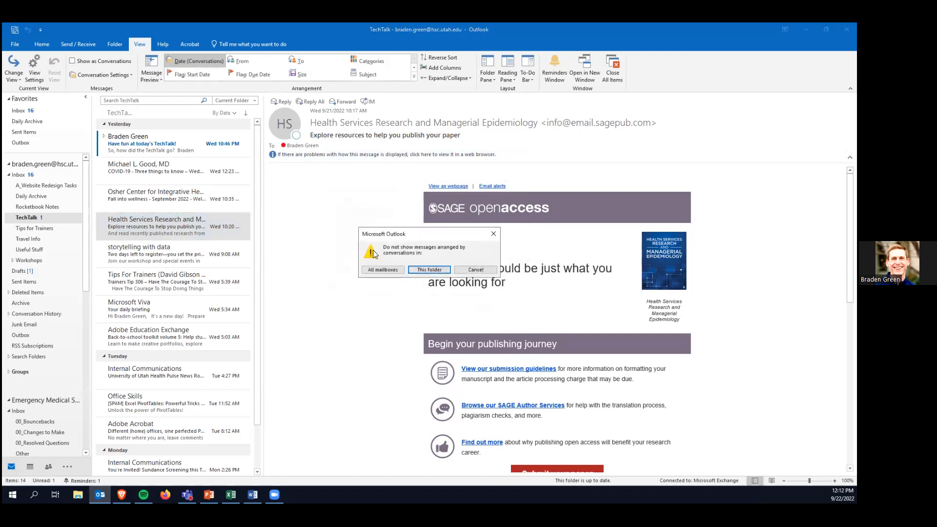
{"action": "left_click", "coordinate": [410, 269]}
{"action": "left_click", "coordinate": [116, 167]}
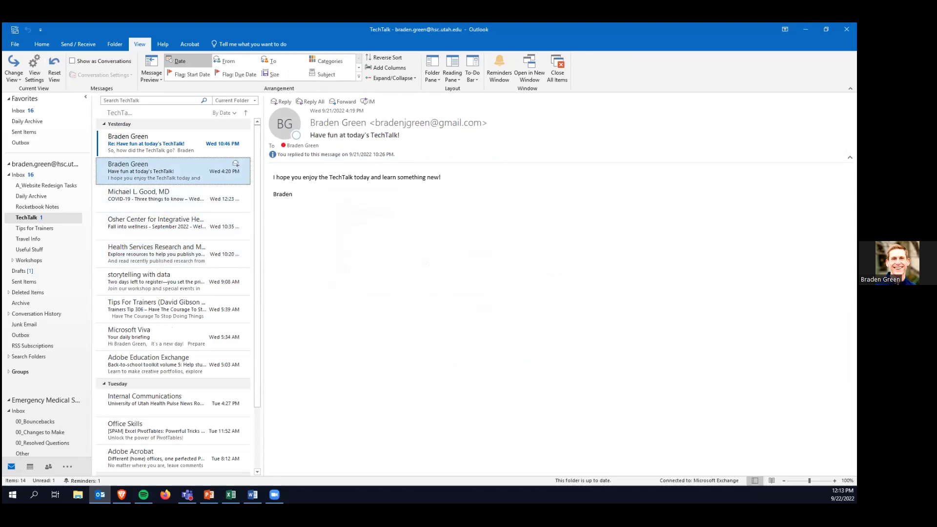
{"action": "key", "text": "alt+Tab"}
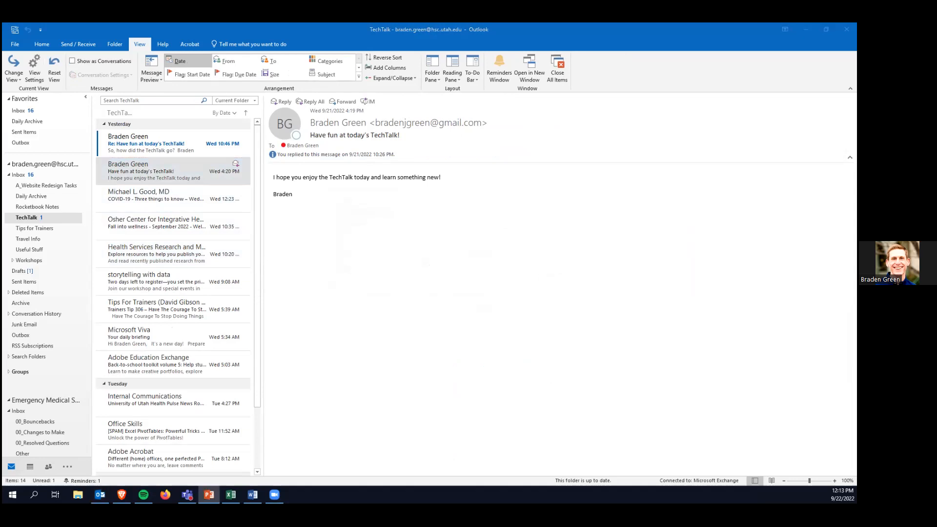
{"action": "left_click", "coordinate": [40, 44]}
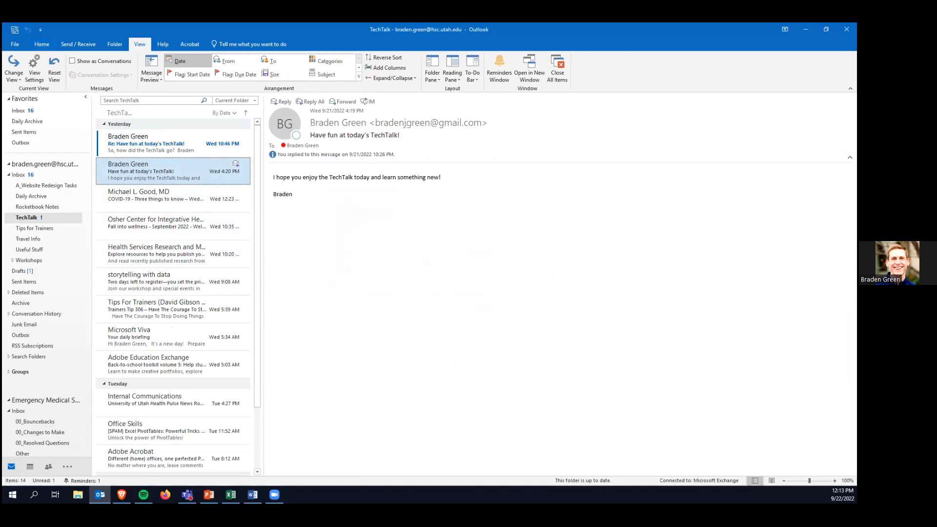
{"action": "key", "text": "alt+Tab"}
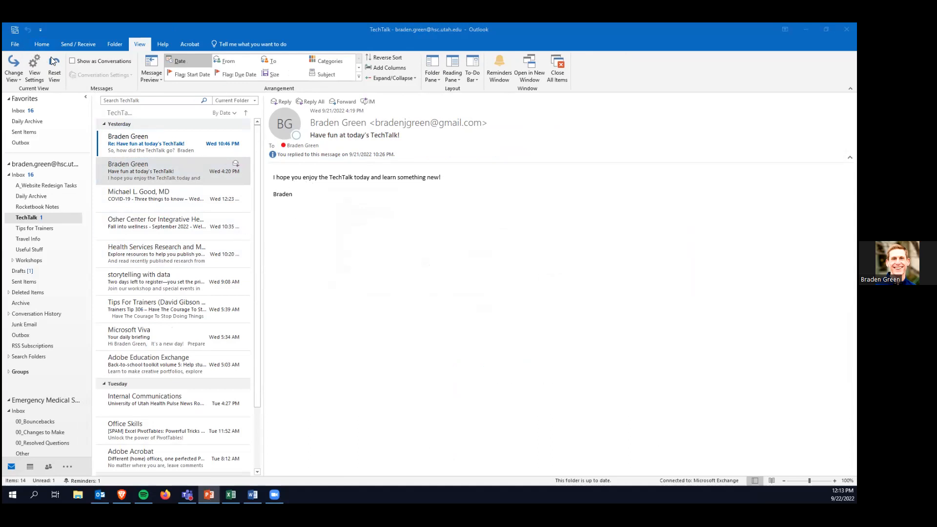
{"action": "left_click", "coordinate": [41, 44]}
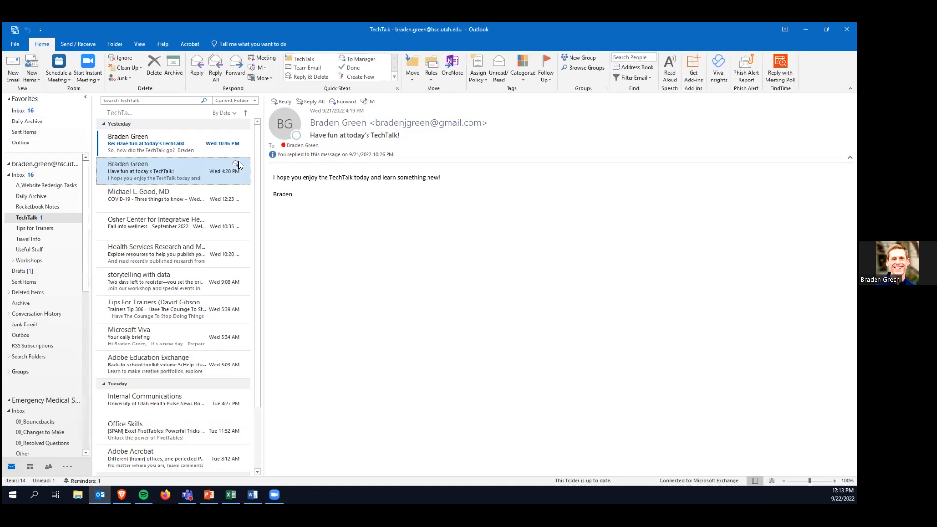
{"action": "triple_click", "coordinate": [305, 179]}
{"action": "left_click", "coordinate": [302, 179]}
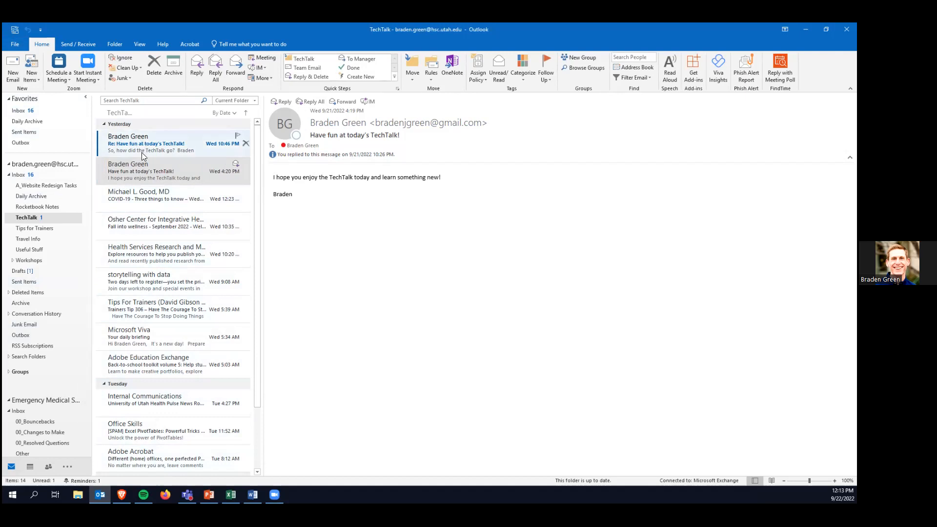
Open the stationery and font settings from the Mail options.
{"action": "left_click", "coordinate": [16, 45]}
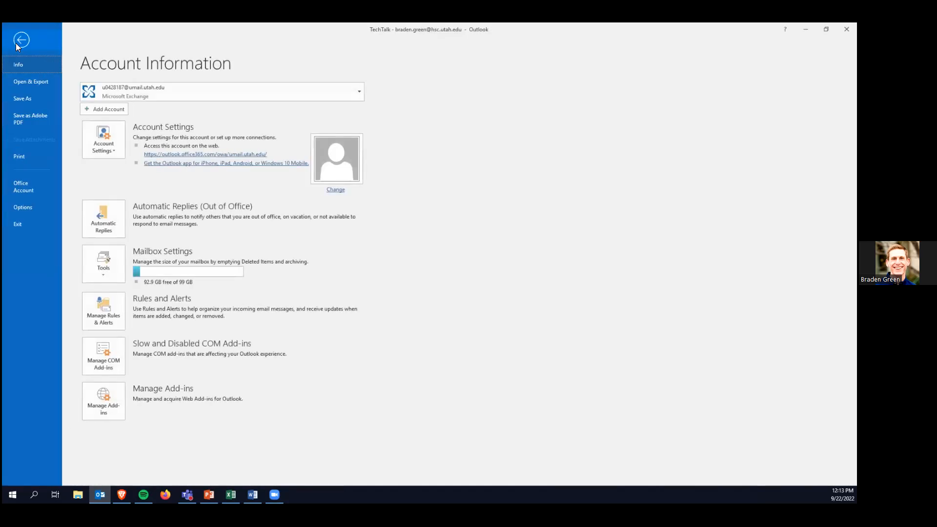
{"action": "left_click", "coordinate": [23, 207]}
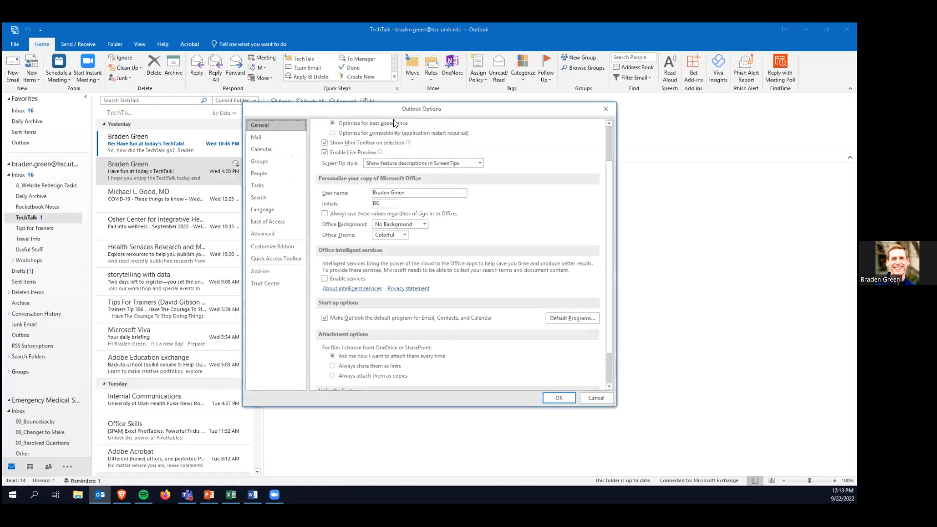
{"action": "left_click", "coordinate": [262, 139]}
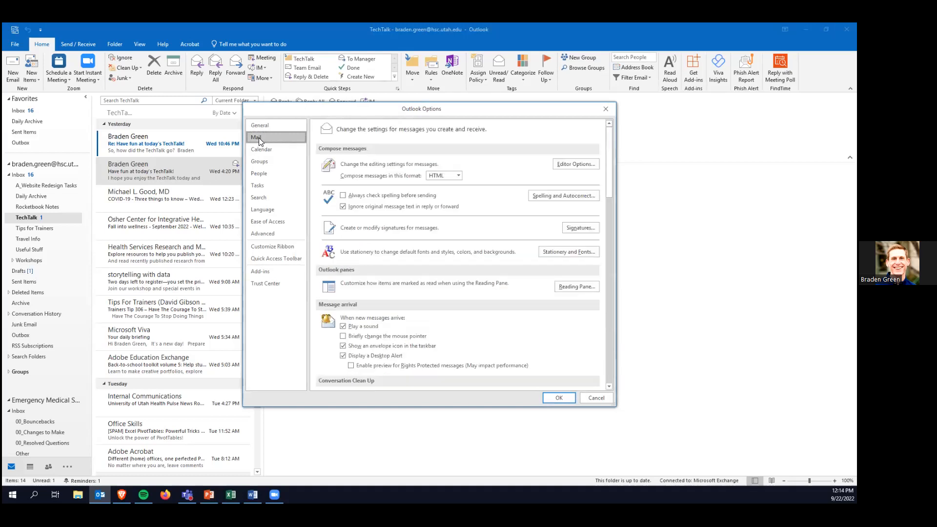
{"action": "left_click", "coordinate": [580, 254]}
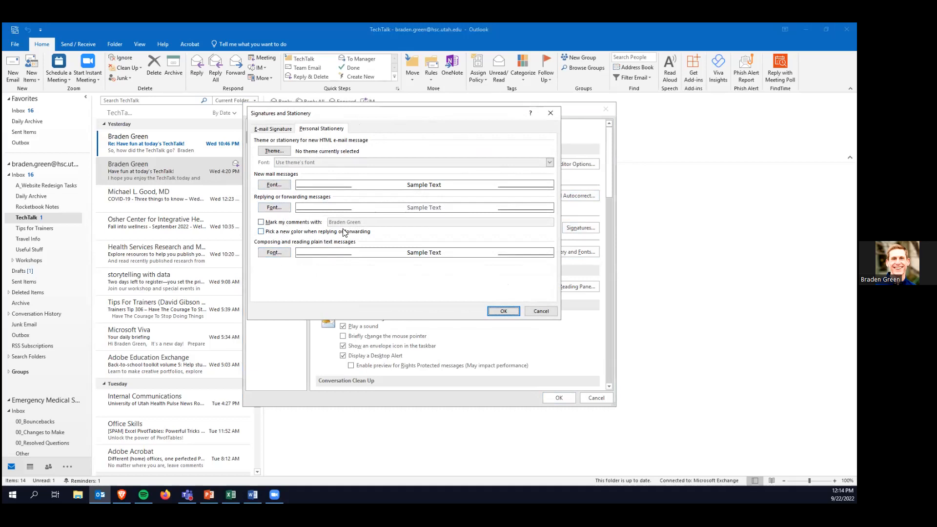
Set the font for new mail messages to Edwardian Script ITC, size 18, and apply the options.
{"action": "left_click", "coordinate": [272, 187]}
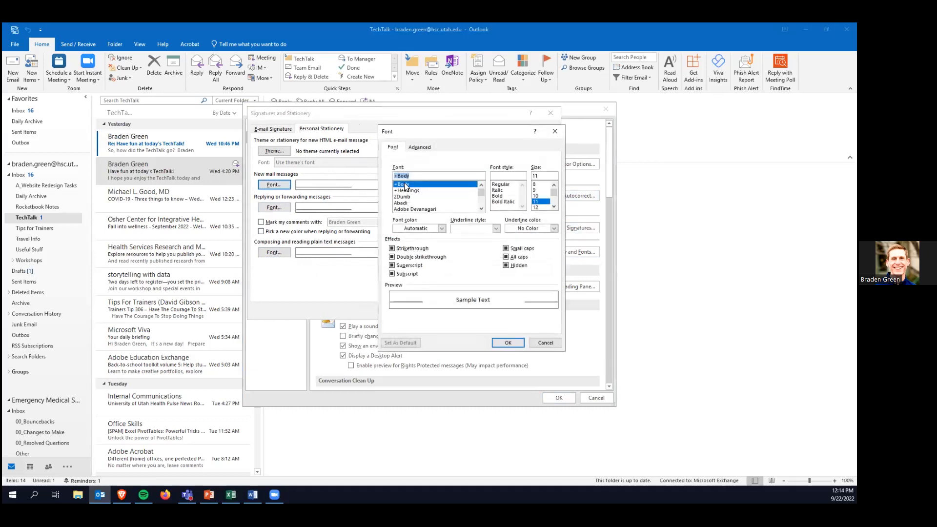
{"action": "scroll", "coordinate": [411, 198], "scroll_direction": "down", "scroll_amount": 3}
{"action": "scroll", "coordinate": [411, 199], "scroll_direction": "down", "scroll_amount": 5}
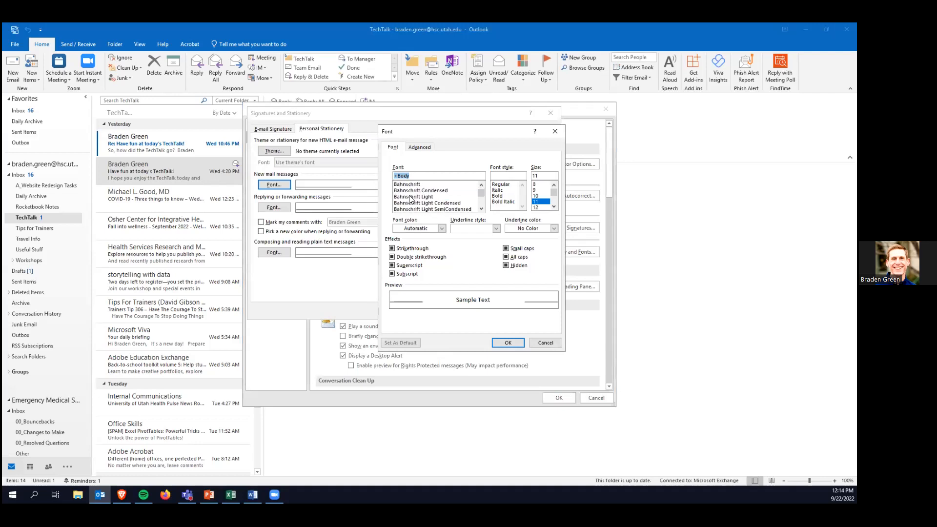
{"action": "scroll", "coordinate": [408, 201], "scroll_direction": "down", "scroll_amount": 5}
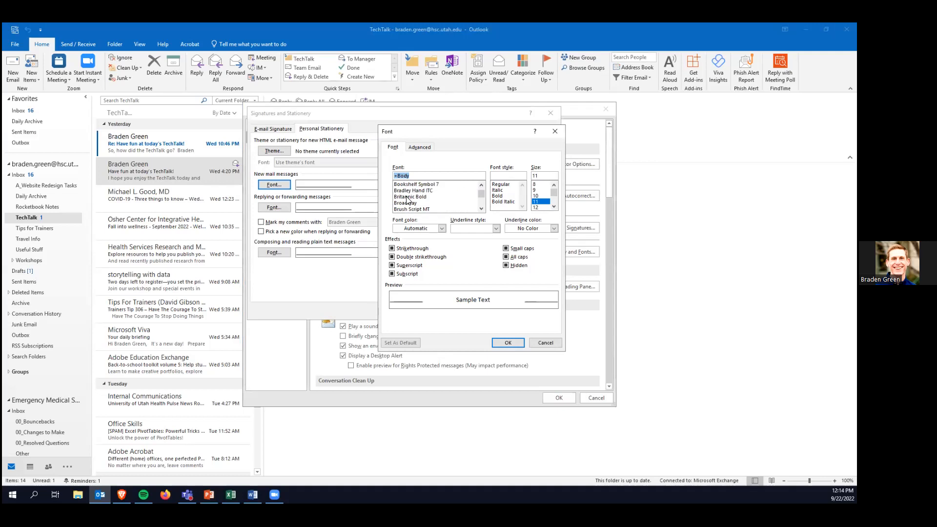
{"action": "scroll", "coordinate": [420, 203], "scroll_direction": "down", "scroll_amount": 1}
{"action": "scroll", "coordinate": [417, 201], "scroll_direction": "down", "scroll_amount": 5}
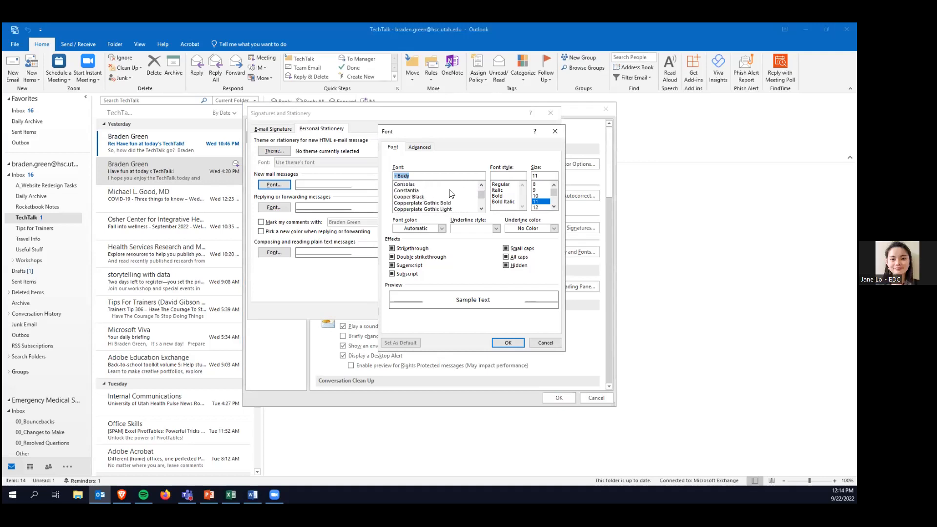
{"action": "scroll", "coordinate": [419, 204], "scroll_direction": "down", "scroll_amount": 2}
{"action": "scroll", "coordinate": [421, 209], "scroll_direction": "down", "scroll_amount": 2}
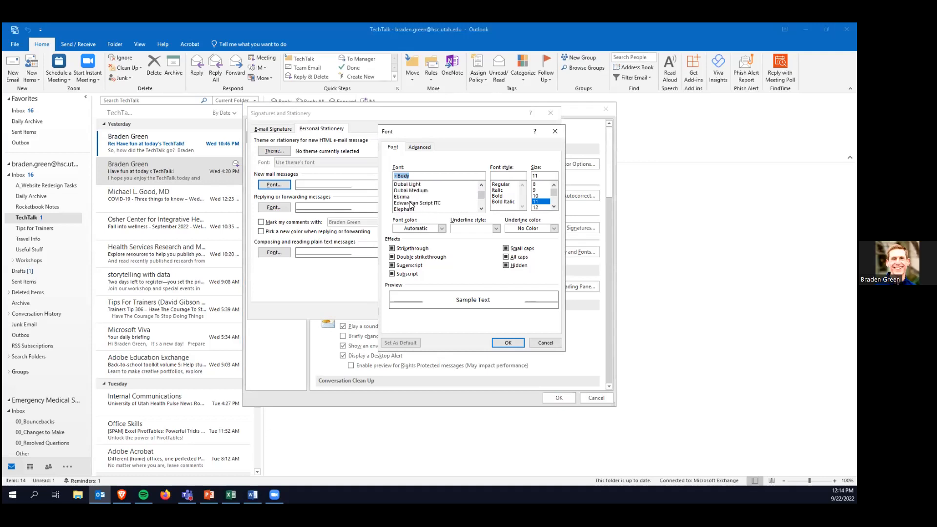
{"action": "left_click", "coordinate": [411, 203]}
{"action": "scroll", "coordinate": [535, 205], "scroll_direction": "down", "scroll_amount": 1}
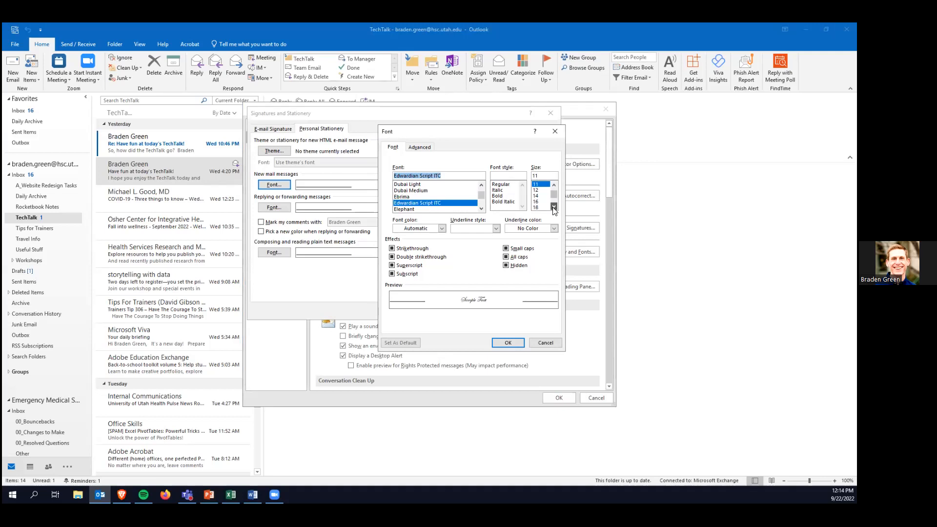
{"action": "left_click", "coordinate": [536, 209]}
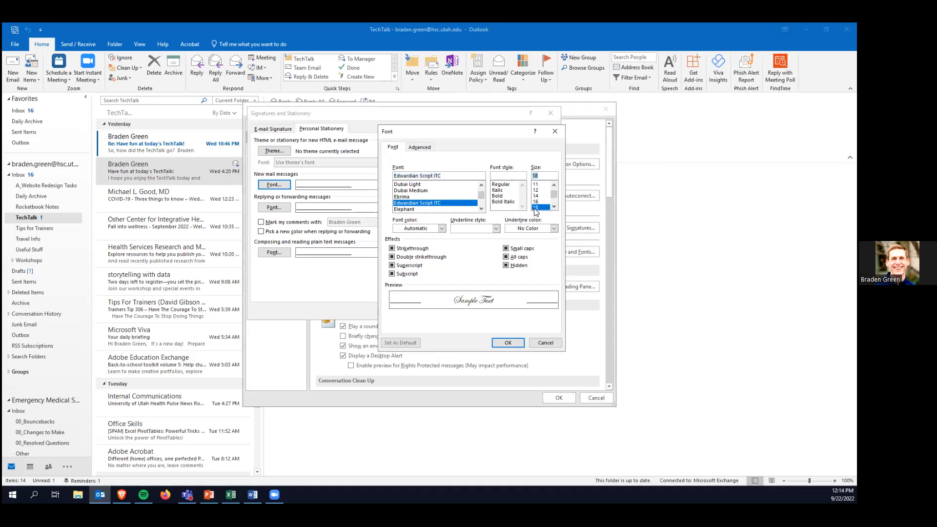
{"action": "left_click", "coordinate": [508, 343]}
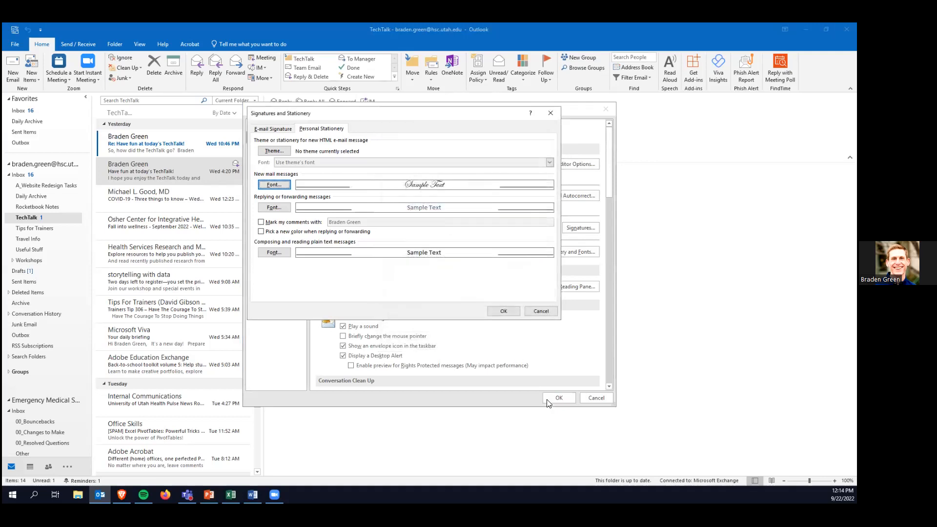
{"action": "left_click", "coordinate": [502, 312]}
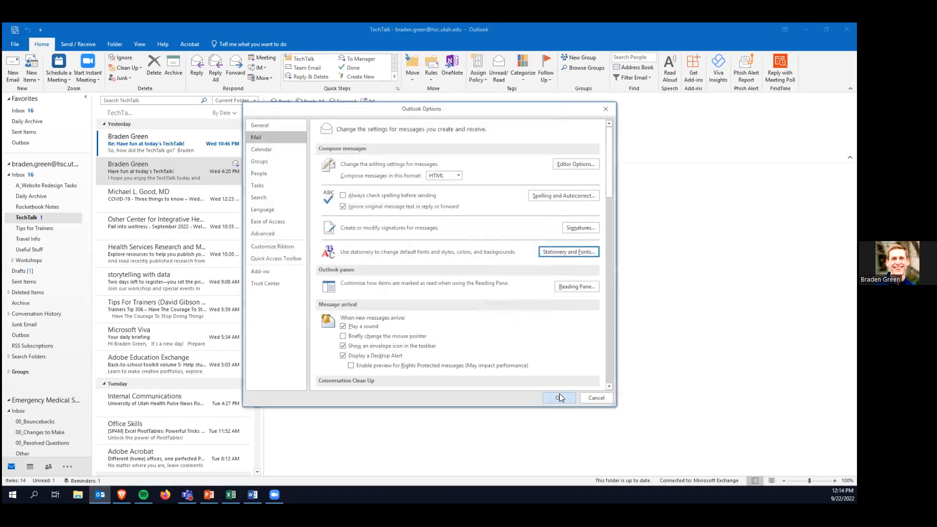
{"action": "left_click", "coordinate": [560, 394]}
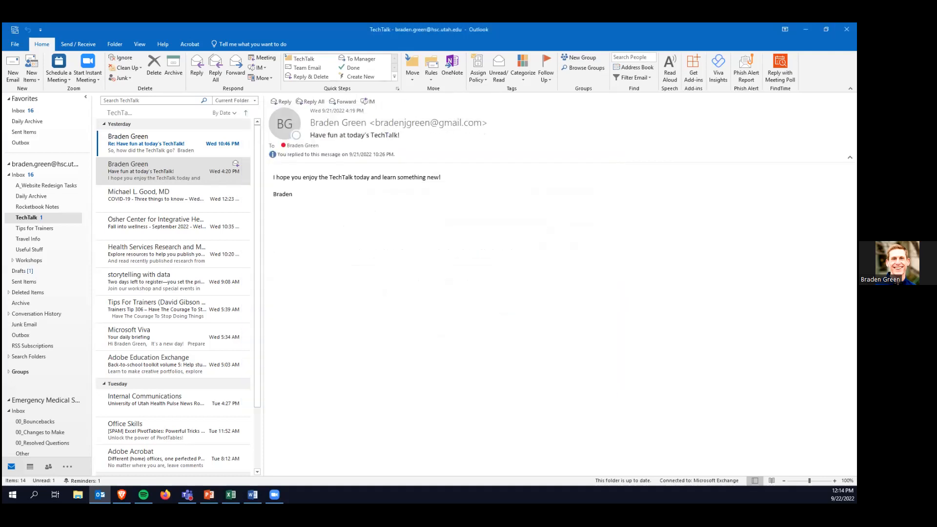
Write "Everything is this big font." in the body of a new message and discard the draft without saving.
{"action": "left_click", "coordinate": [13, 68]}
{"action": "left_click", "coordinate": [230, 151]}
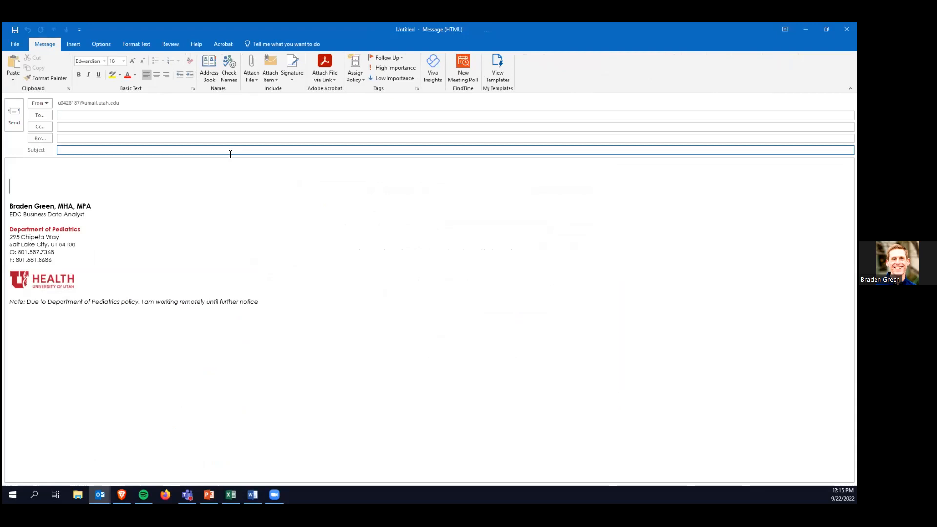
{"action": "key", "text": "Tab"}
{"action": "type", "text": "Everyth"}
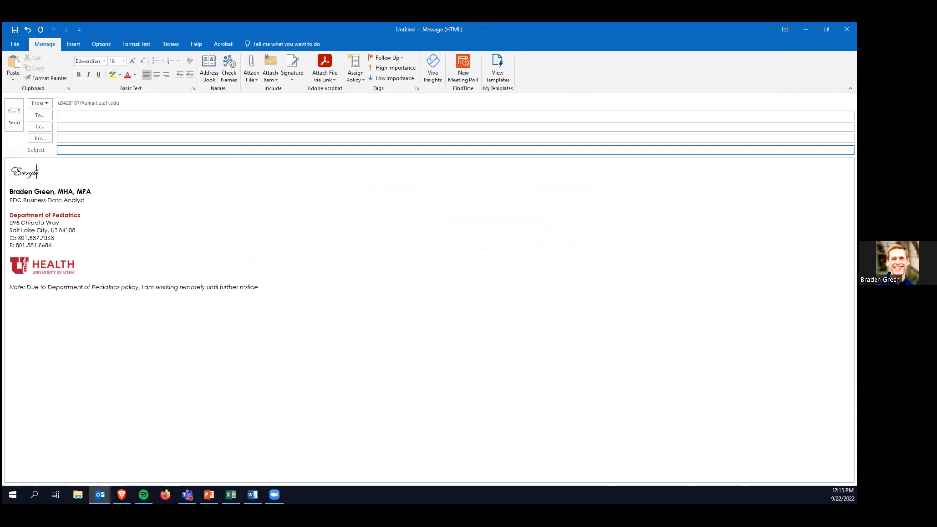
{"action": "type", "text": "ing is this big font."}
{"action": "key", "text": "Return"}
{"action": "key", "text": "Return"}
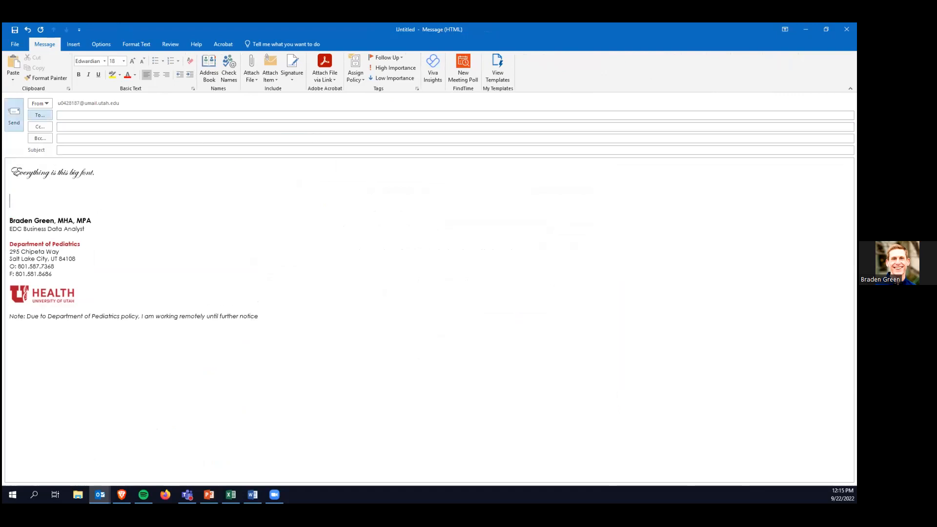
{"action": "triple_click", "coordinate": [30, 170]}
{"action": "left_click", "coordinate": [66, 178]}
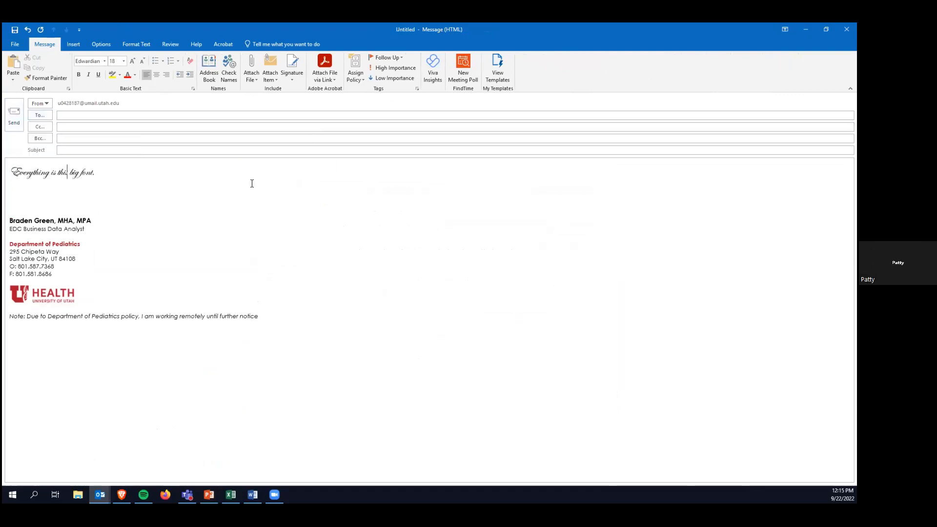
{"action": "left_click", "coordinate": [847, 30]}
{"action": "left_click", "coordinate": [432, 283]}
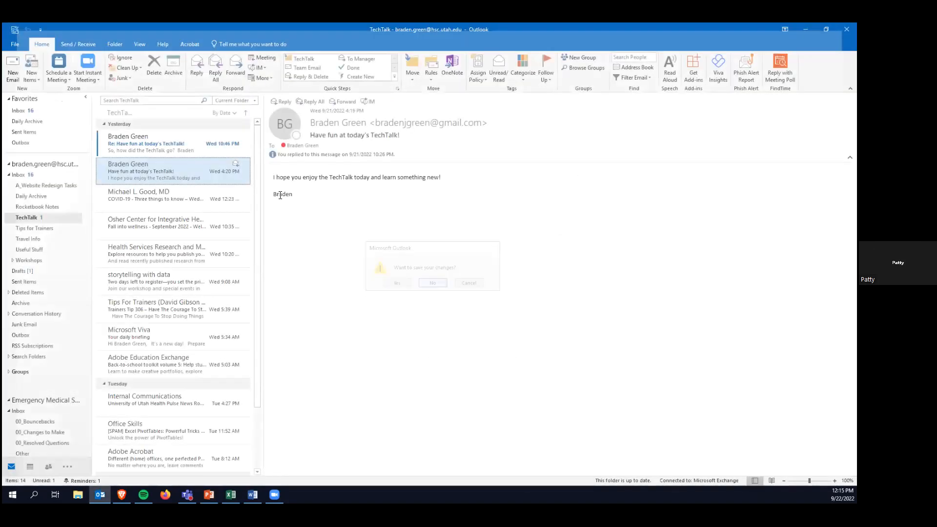
Look over the General options and return to the stationery and font settings of the Mail options.
{"action": "left_click", "coordinate": [12, 43]}
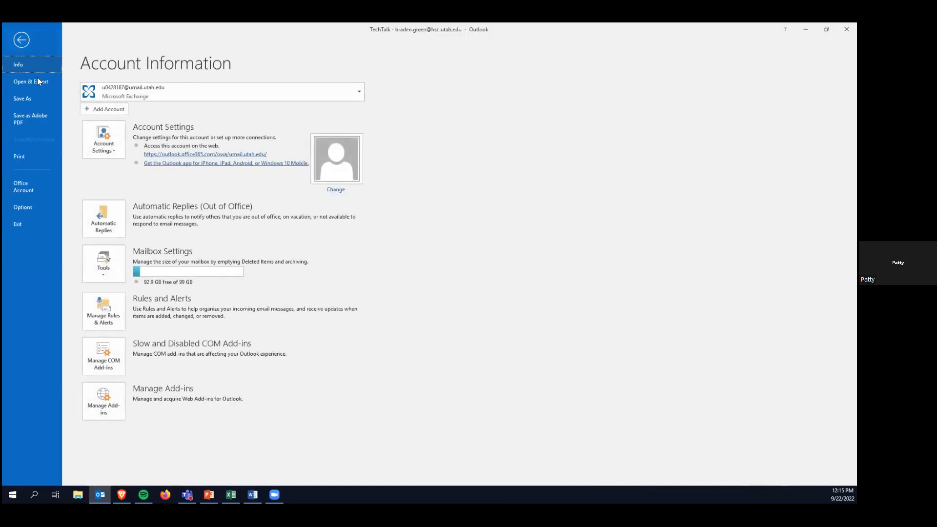
{"action": "left_click", "coordinate": [35, 204]}
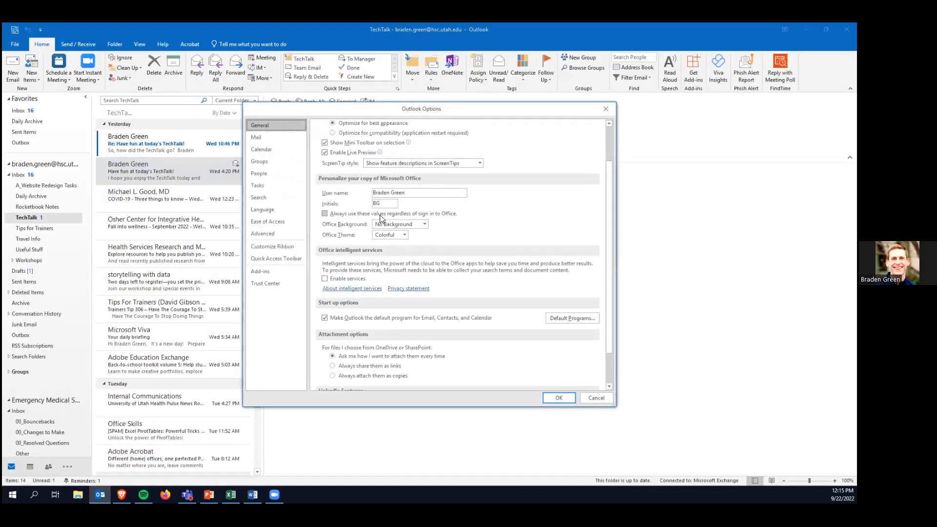
{"action": "scroll", "coordinate": [400, 236], "scroll_direction": "up", "scroll_amount": 2}
{"action": "scroll", "coordinate": [388, 239], "scroll_direction": "down", "scroll_amount": 1}
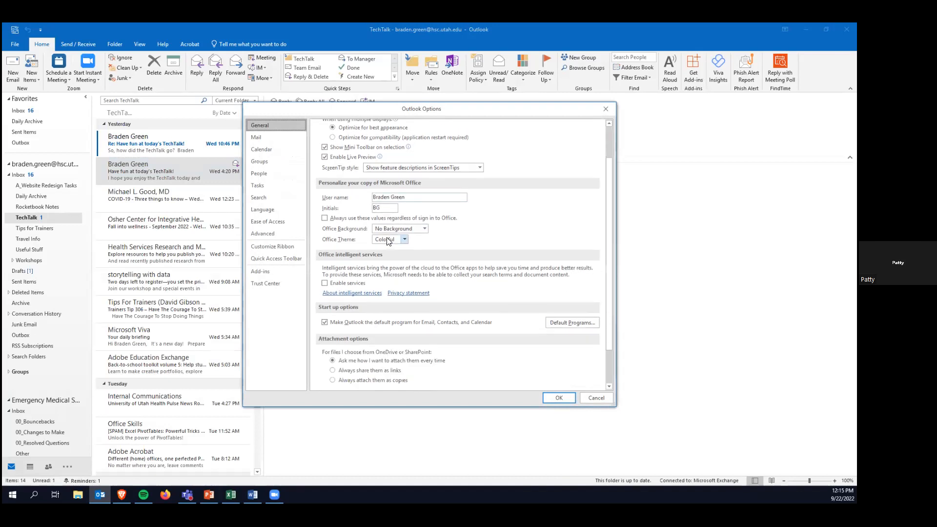
{"action": "scroll", "coordinate": [400, 244], "scroll_direction": "up", "scroll_amount": 1}
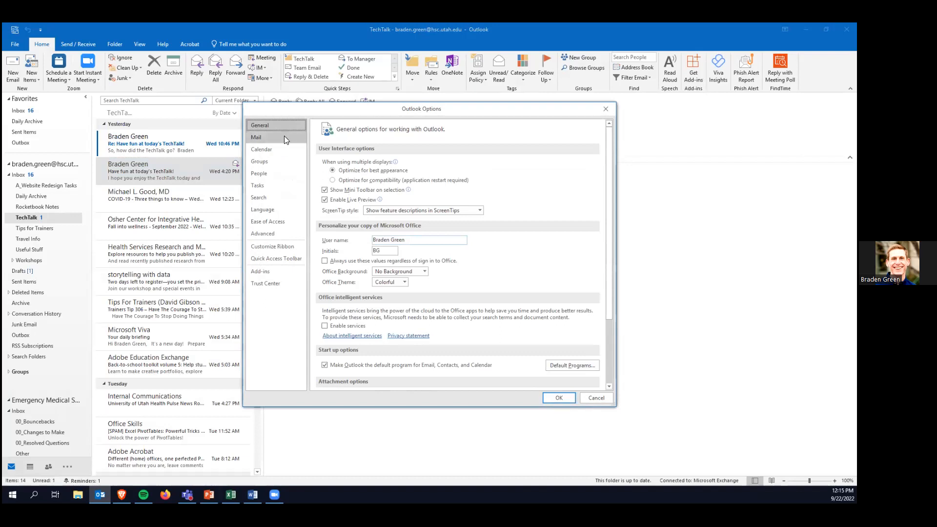
{"action": "left_click", "coordinate": [258, 136]}
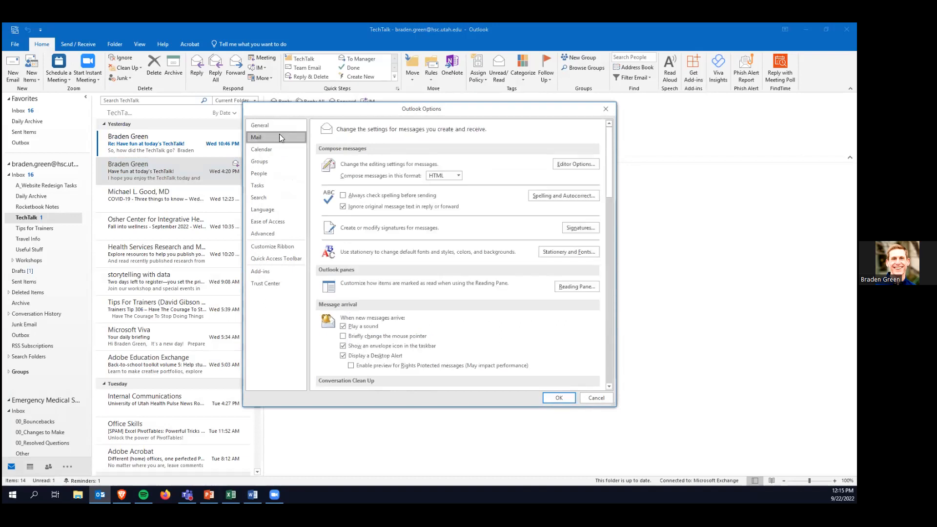
{"action": "left_click", "coordinate": [573, 254]}
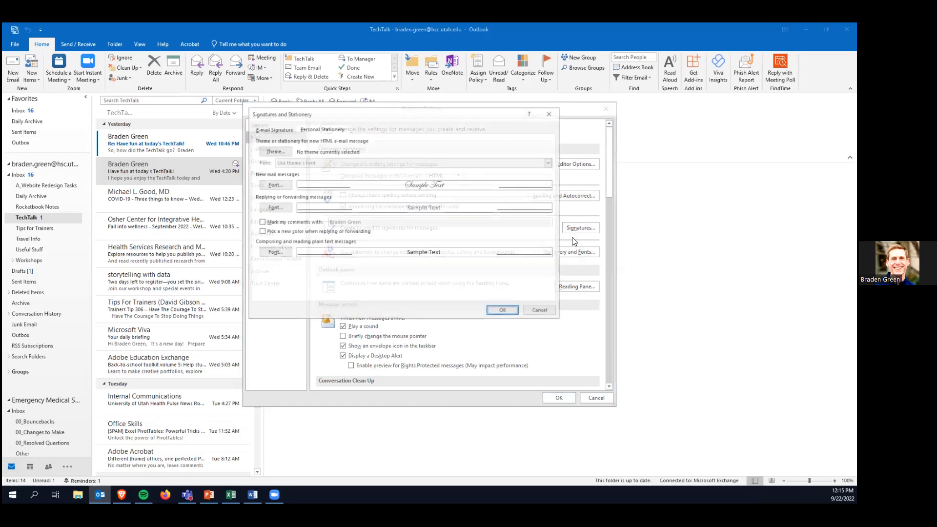
Change the font for new mail messages to Calibri.
{"action": "left_click", "coordinate": [283, 184]}
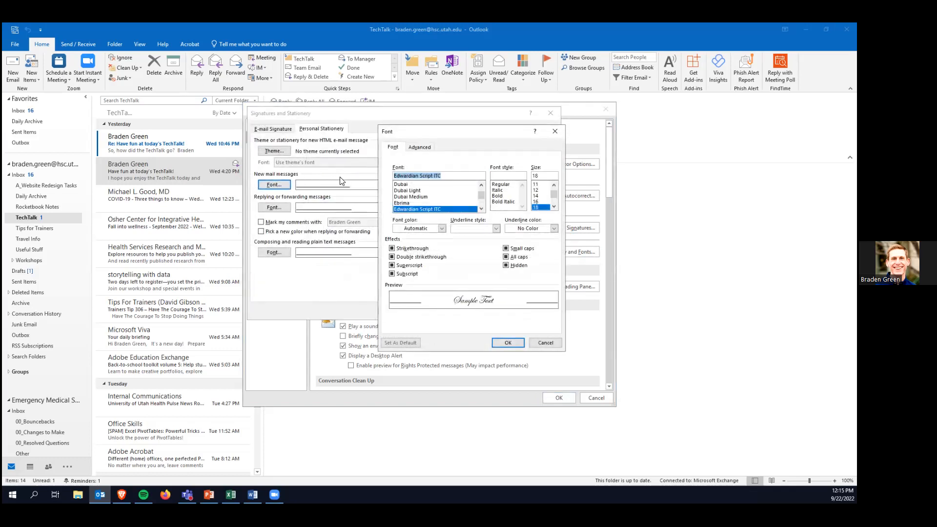
{"action": "scroll", "coordinate": [420, 198], "scroll_direction": "up", "scroll_amount": 5}
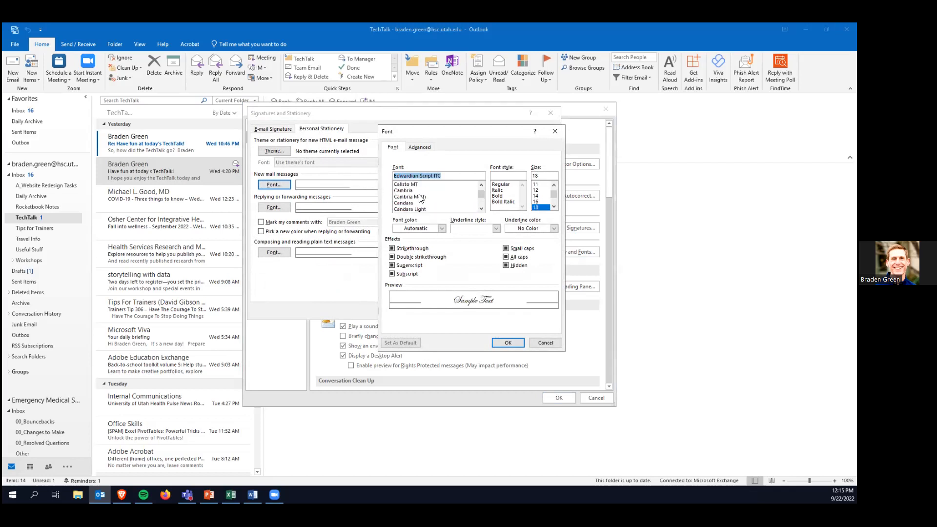
{"action": "scroll", "coordinate": [420, 198], "scroll_direction": "up", "scroll_amount": 5}
{"action": "scroll", "coordinate": [428, 206], "scroll_direction": "down", "scroll_amount": 1}
{"action": "scroll", "coordinate": [445, 204], "scroll_direction": "down", "scroll_amount": 2}
{"action": "scroll", "coordinate": [428, 200], "scroll_direction": "down", "scroll_amount": 1}
{"action": "scroll", "coordinate": [427, 198], "scroll_direction": "down", "scroll_amount": 3}
{"action": "scroll", "coordinate": [426, 200], "scroll_direction": "down", "scroll_amount": 4}
{"action": "left_click", "coordinate": [401, 197]}
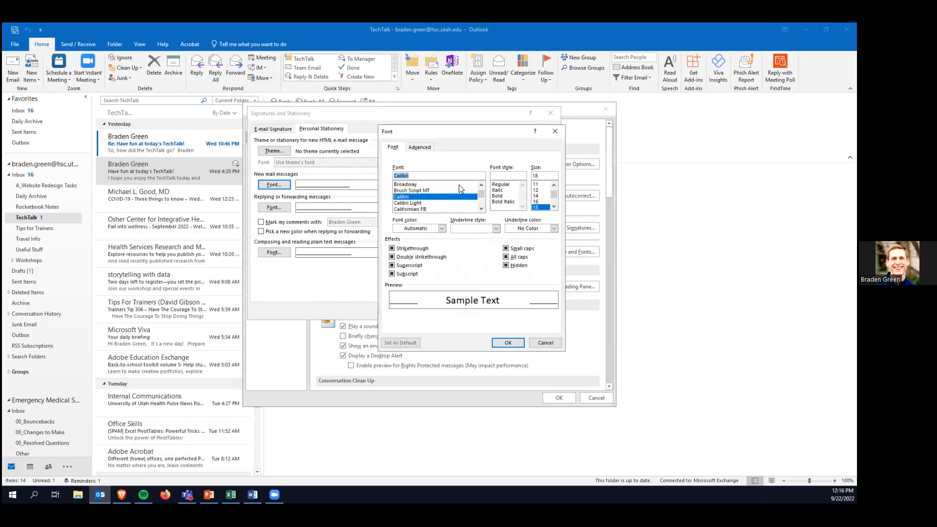
{"action": "left_click", "coordinate": [508, 343]}
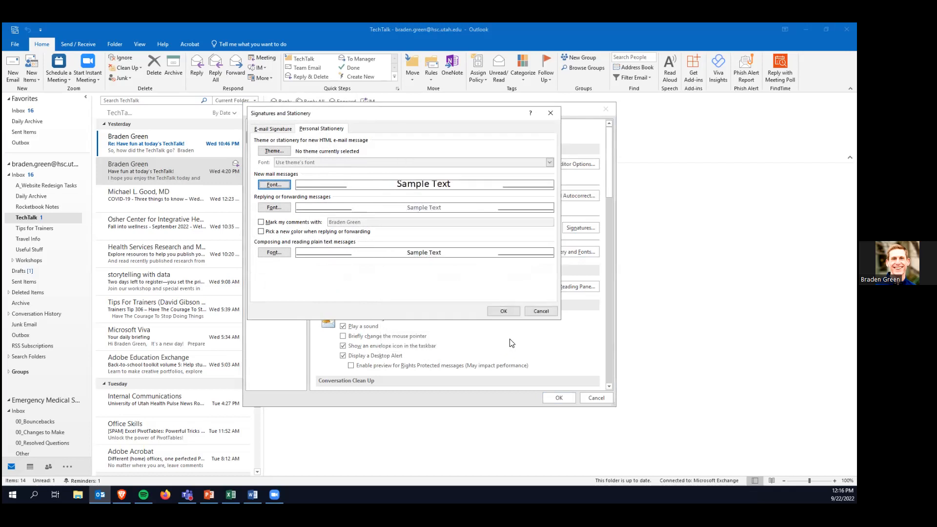
Change the font for new mail messages to Segoe UI.
{"action": "left_click", "coordinate": [274, 184]}
{"action": "scroll", "coordinate": [444, 200], "scroll_direction": "down", "scroll_amount": 10}
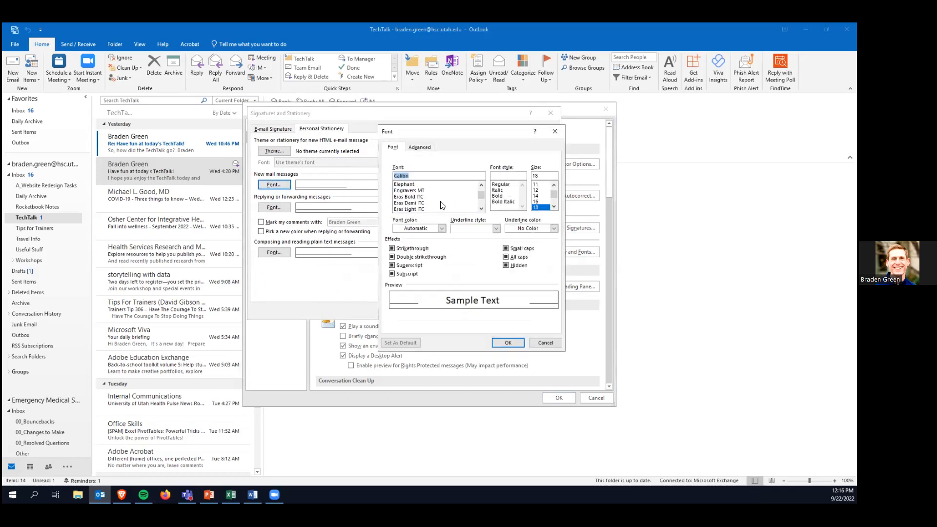
{"action": "scroll", "coordinate": [439, 205], "scroll_direction": "down", "scroll_amount": 15}
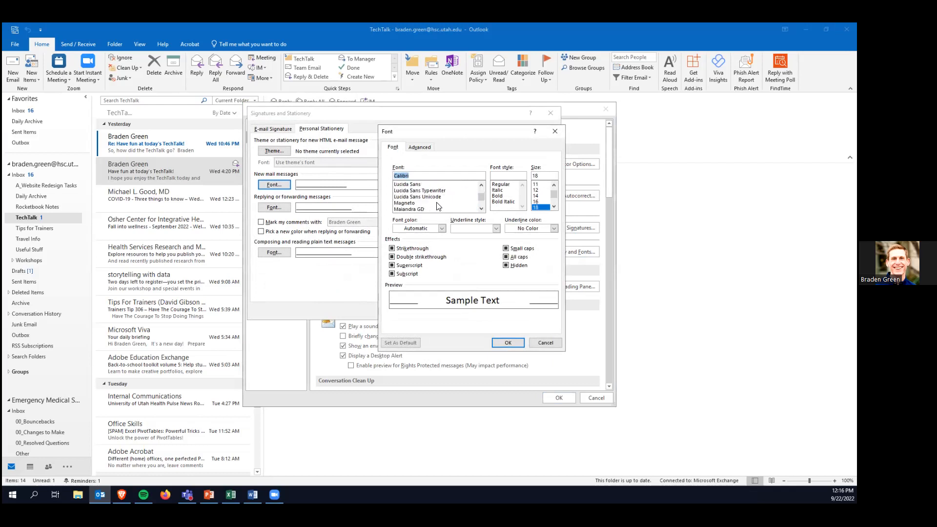
{"action": "scroll", "coordinate": [437, 205], "scroll_direction": "down", "scroll_amount": 15}
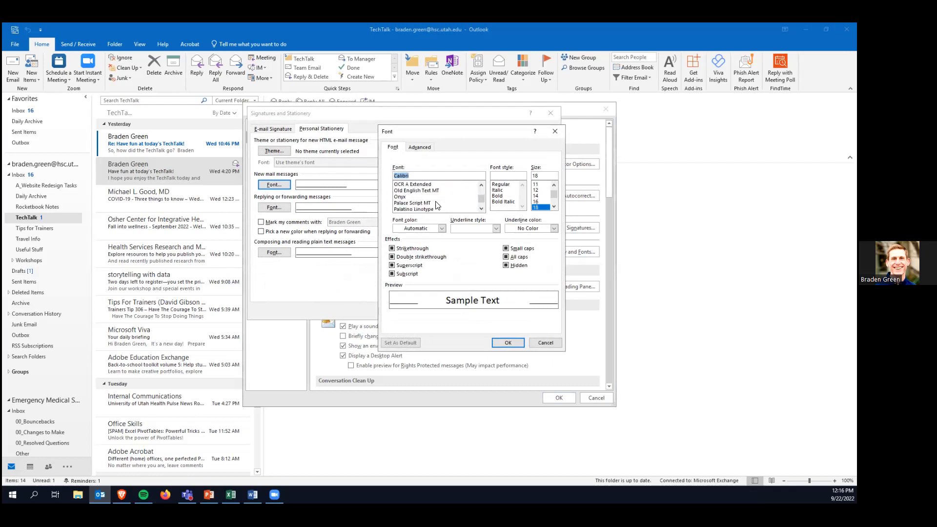
{"action": "scroll", "coordinate": [436, 205], "scroll_direction": "down", "scroll_amount": 2}
{"action": "scroll", "coordinate": [436, 205], "scroll_direction": "up", "scroll_amount": 1}
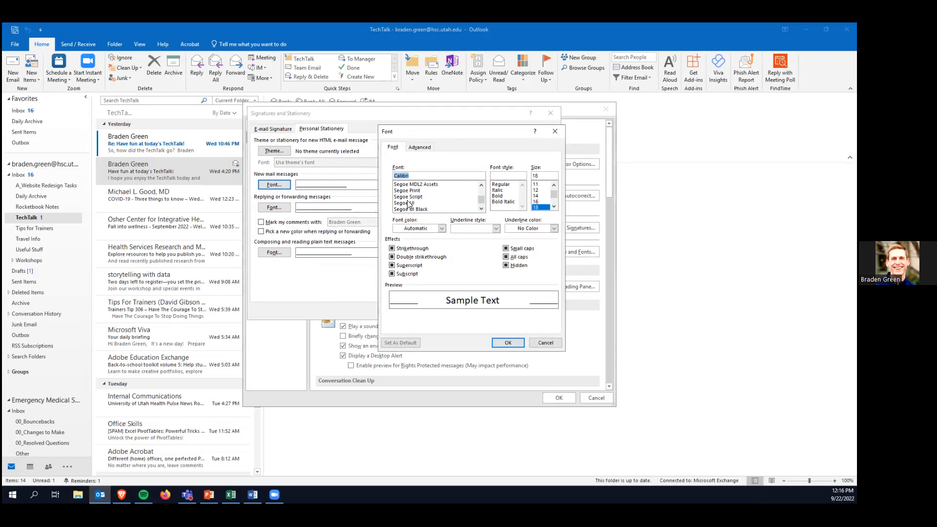
{"action": "left_click", "coordinate": [409, 203]}
{"action": "left_click", "coordinate": [507, 342]}
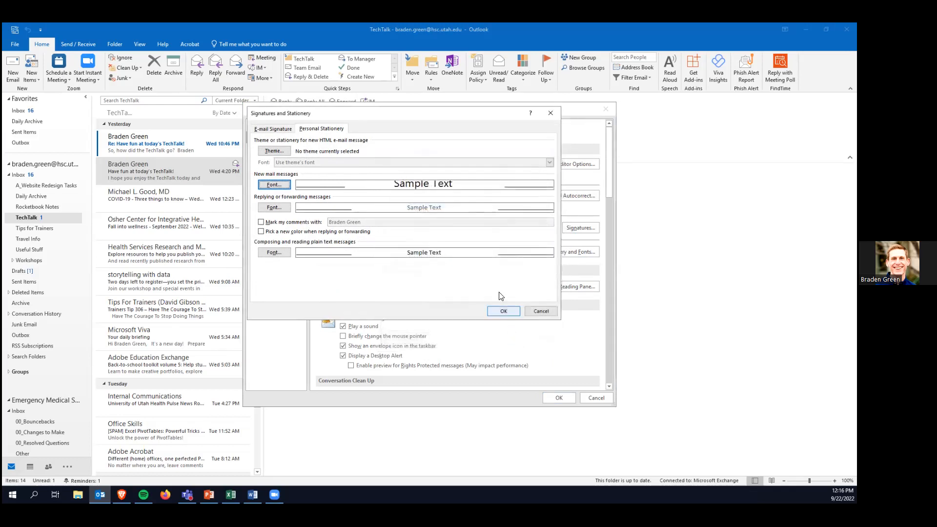
Set the font size for new mail messages to 12.
{"action": "left_click", "coordinate": [283, 186]}
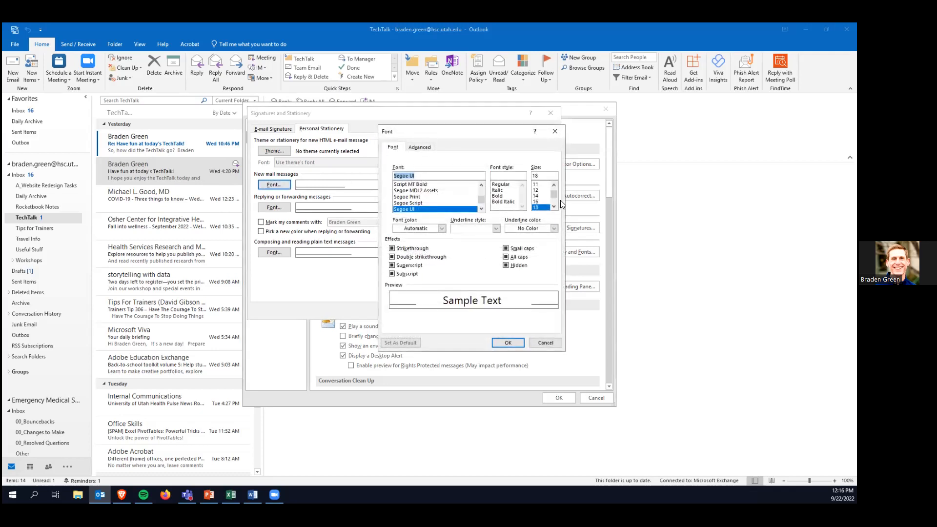
{"action": "left_click", "coordinate": [554, 185]}
{"action": "left_click", "coordinate": [536, 197]}
{"action": "left_click", "coordinate": [508, 342]}
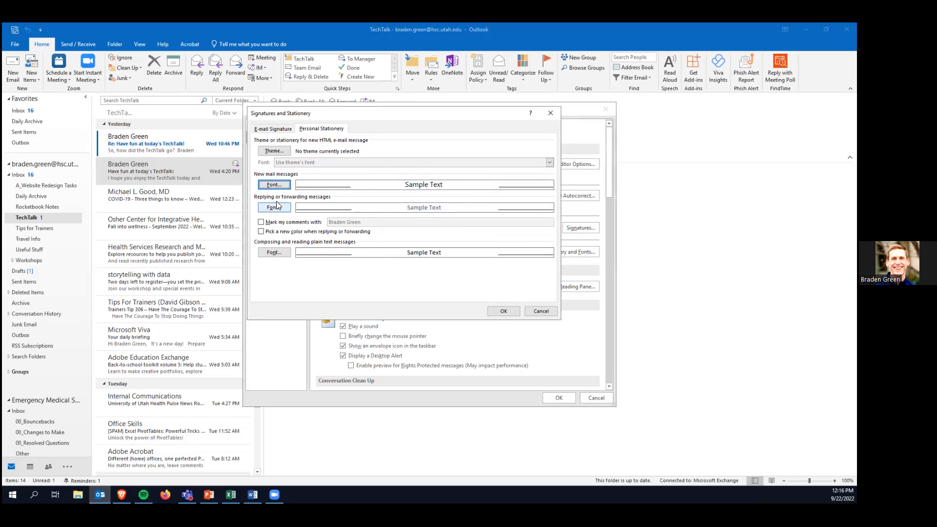
Check the font settings for plain text messages and for new mail messages, leaving both as they are.
{"action": "left_click", "coordinate": [275, 253]}
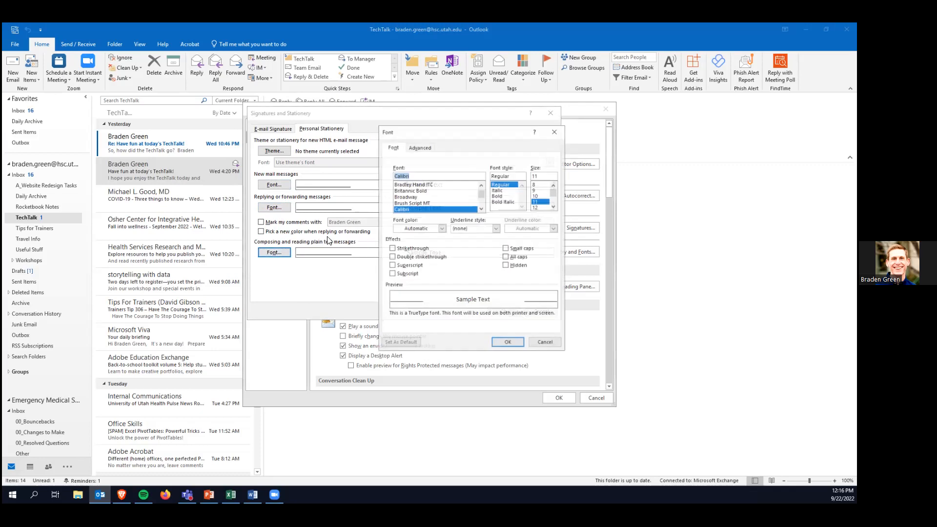
{"action": "left_click", "coordinate": [544, 343]}
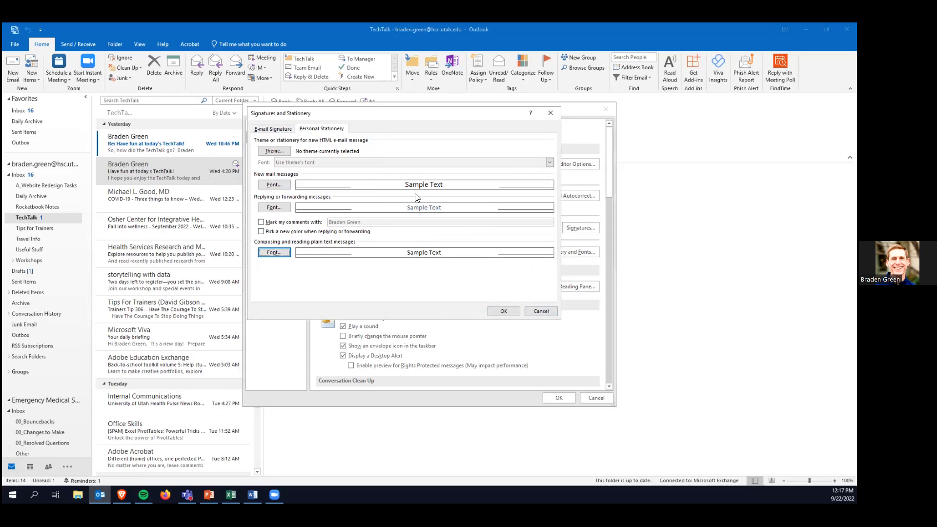
{"action": "left_click", "coordinate": [274, 185]}
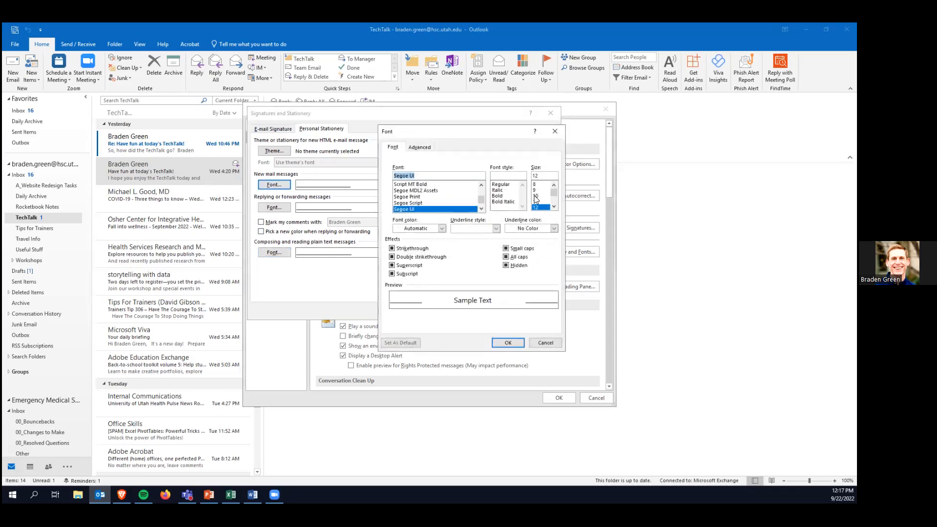
{"action": "left_click", "coordinate": [509, 343]}
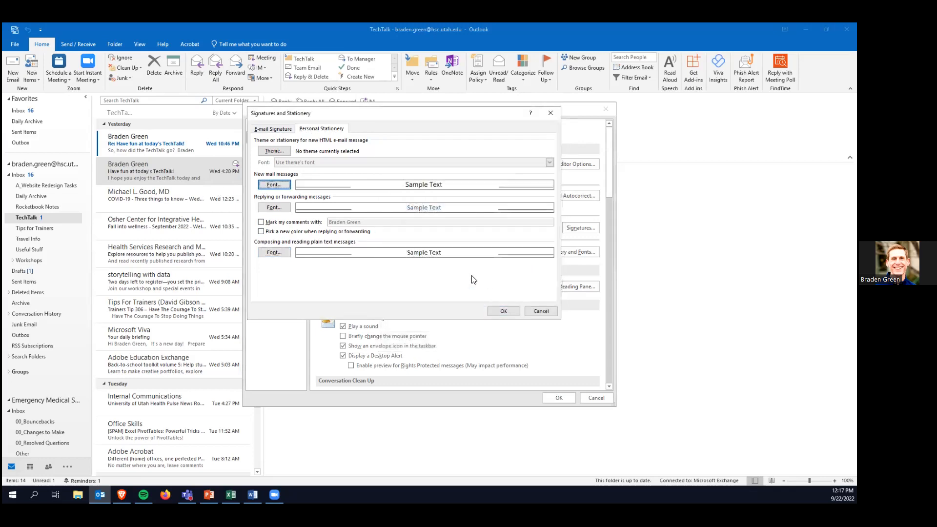
Accept the stationery and font settings and close the Outlook options.
{"action": "left_click", "coordinate": [503, 311]}
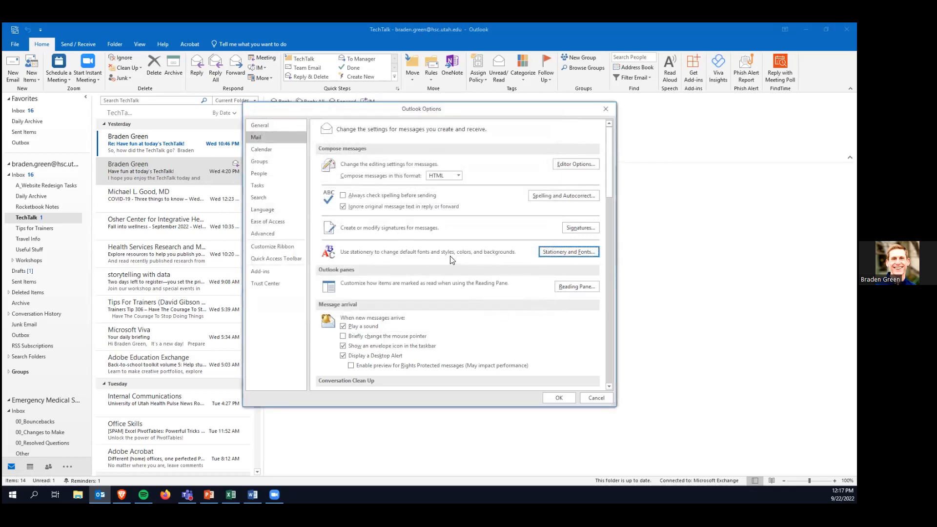
{"action": "left_click", "coordinate": [595, 398]}
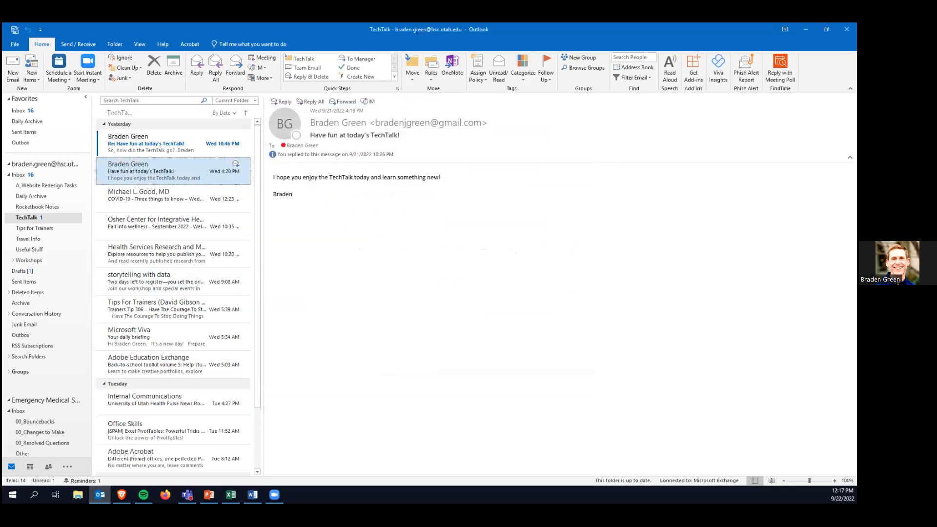
{"action": "key", "text": "alt+Tab"}
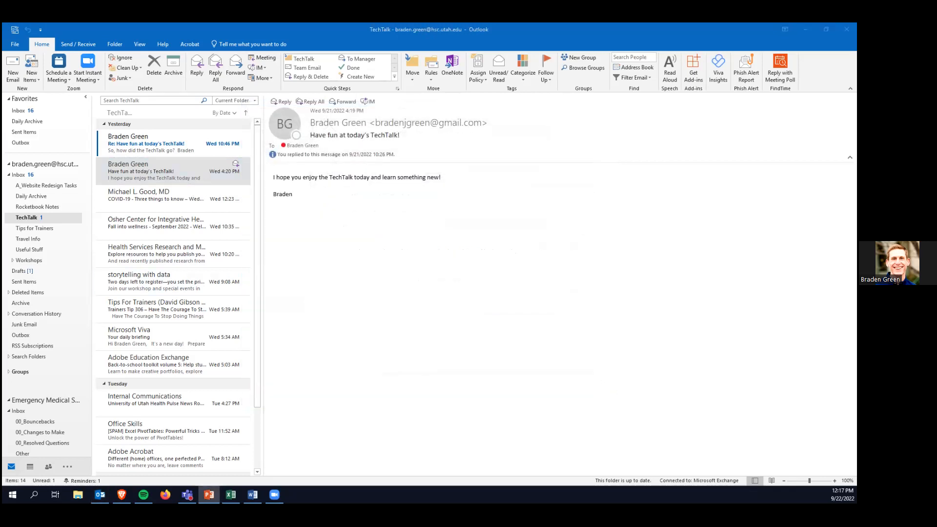
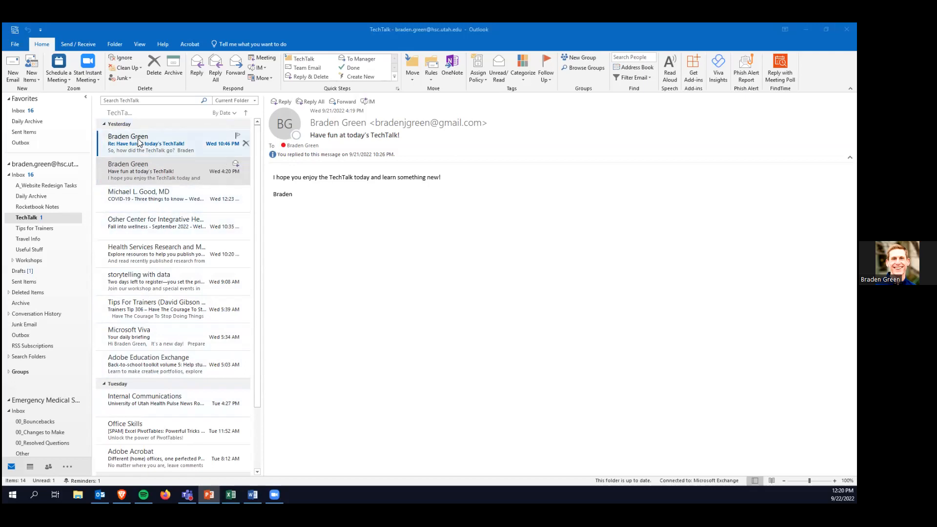
Show the messages as conversations in the TechTalk folder only.
{"action": "left_click", "coordinate": [139, 45]}
{"action": "left_click", "coordinate": [139, 45]}
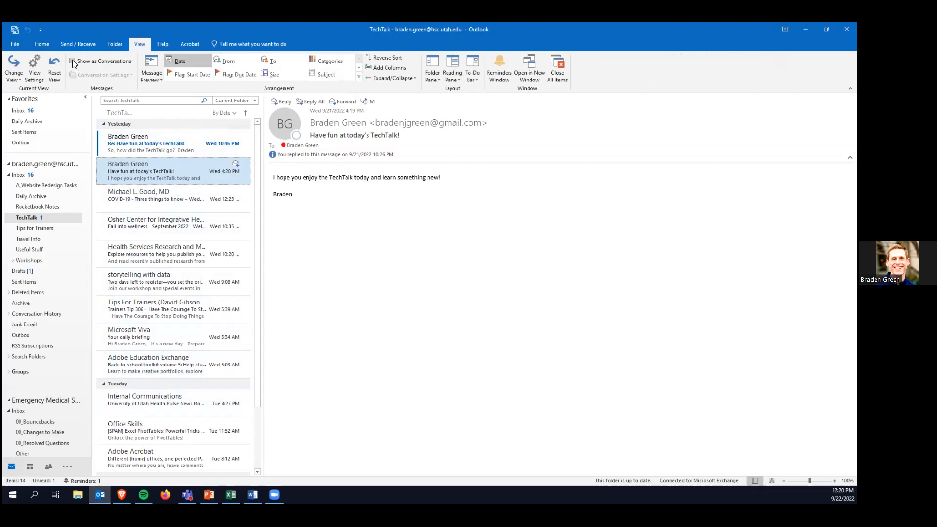
{"action": "left_click", "coordinate": [72, 61]}
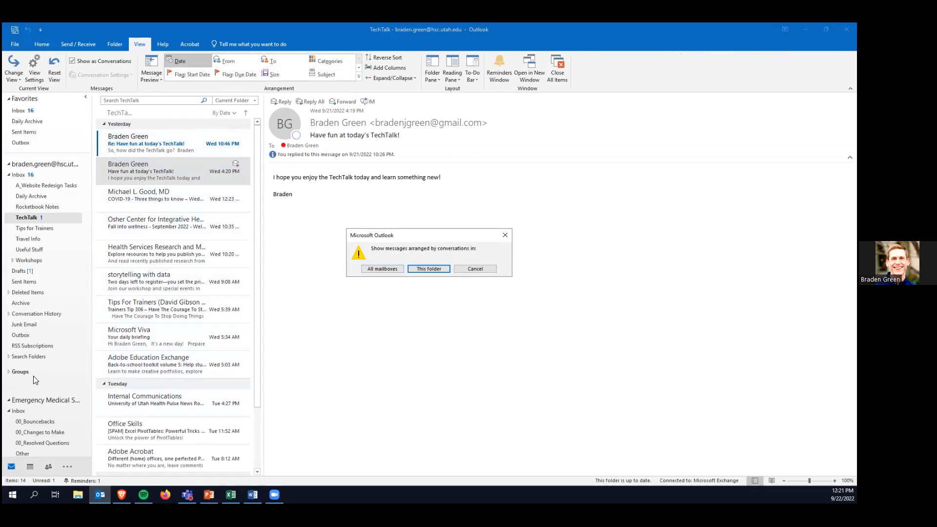
{"action": "left_click", "coordinate": [429, 269]}
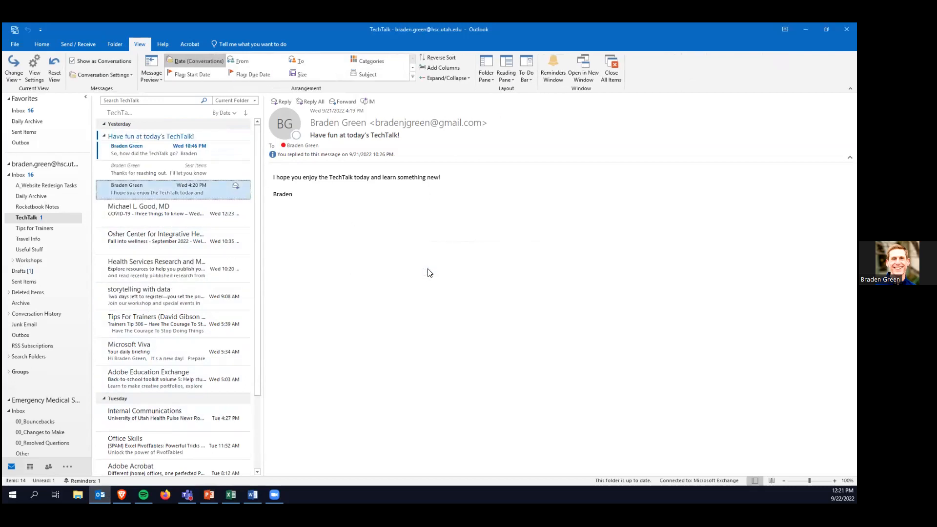
Collapse the "Have fun at today's TechTalk!" conversation, preview the messages below it, and expand it again.
{"action": "left_click", "coordinate": [105, 136]}
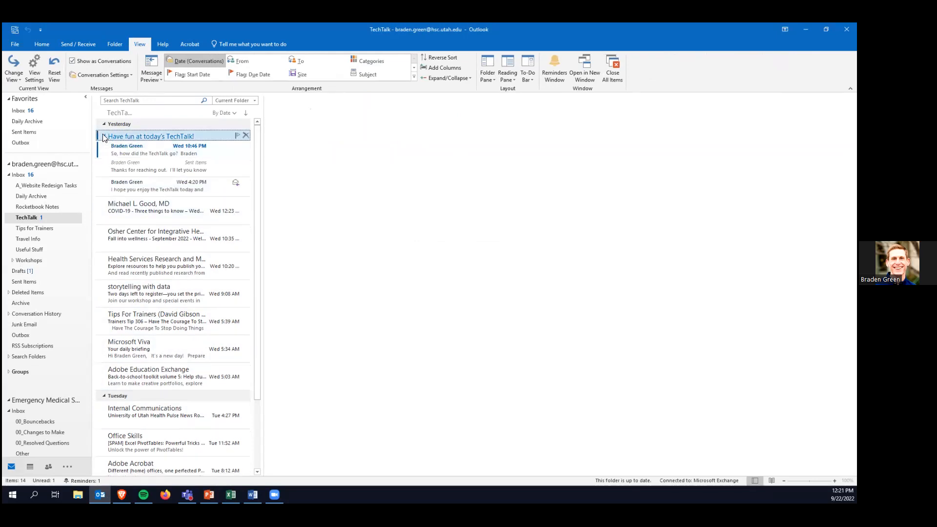
{"action": "left_click", "coordinate": [159, 181]}
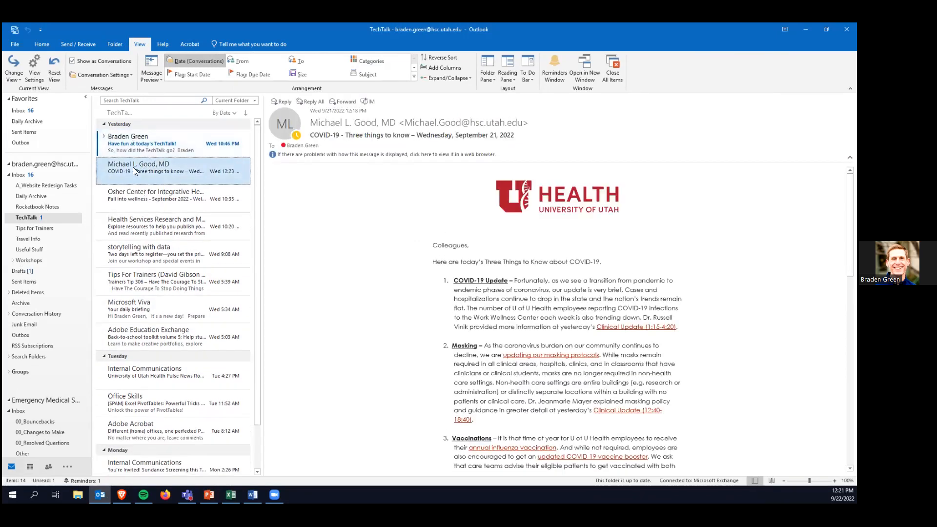
{"action": "left_click", "coordinate": [136, 205]}
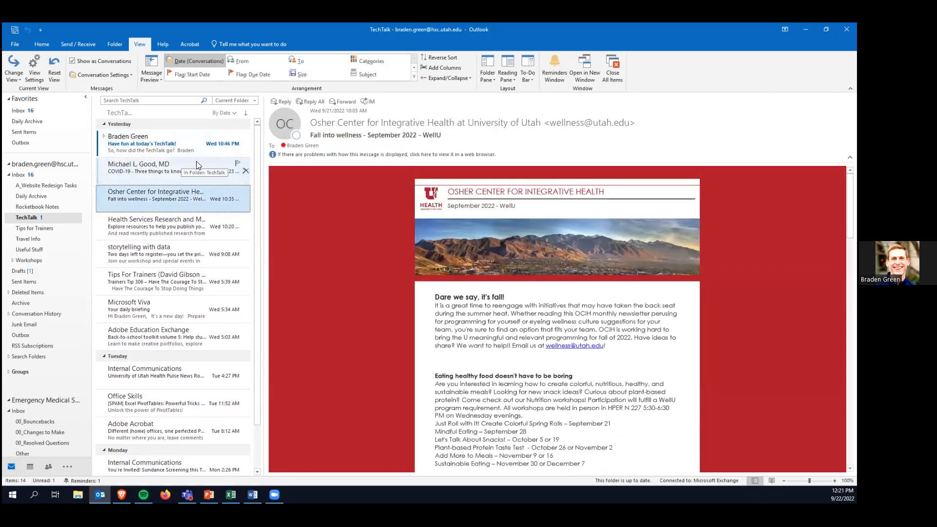
{"action": "left_click", "coordinate": [160, 171]}
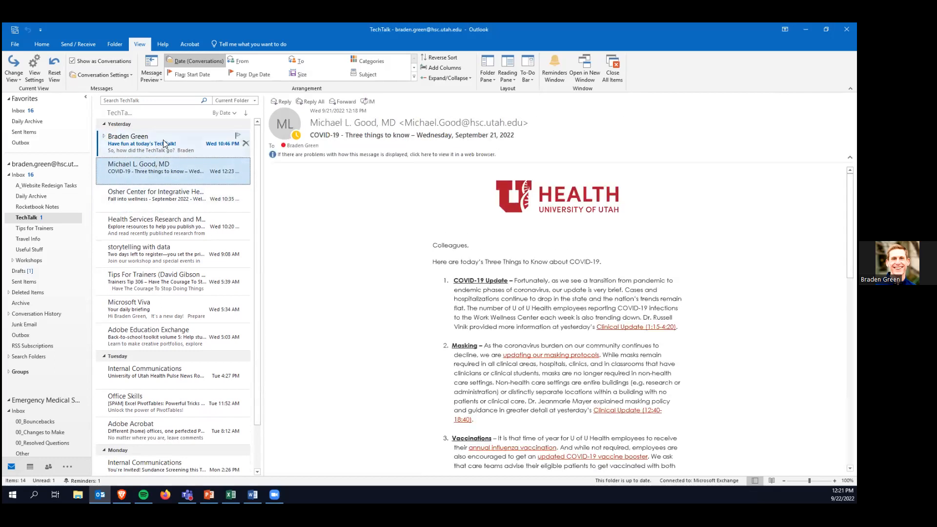
{"action": "left_click", "coordinate": [104, 138]}
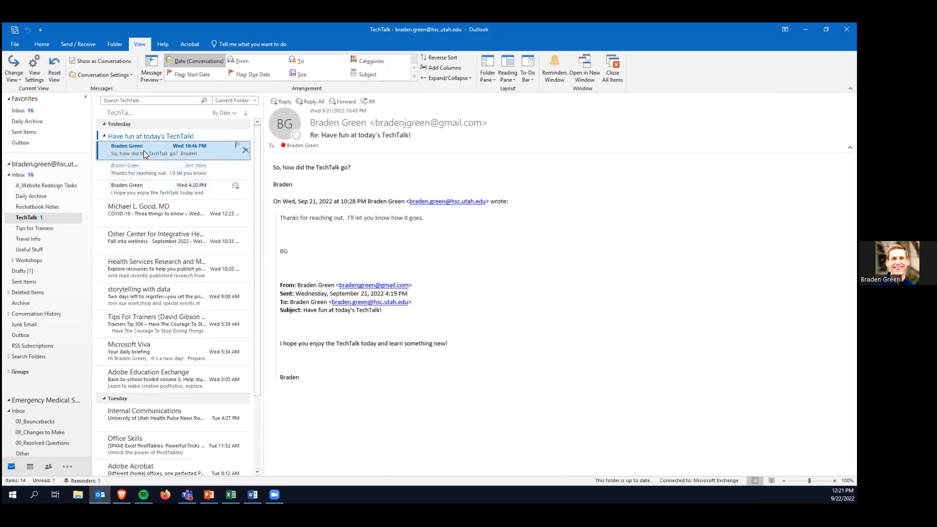
Turn off the conversation arrangement for this folder and preview the two separate "Have fun at today's TechTalk!" messages.
{"action": "left_click", "coordinate": [72, 61]}
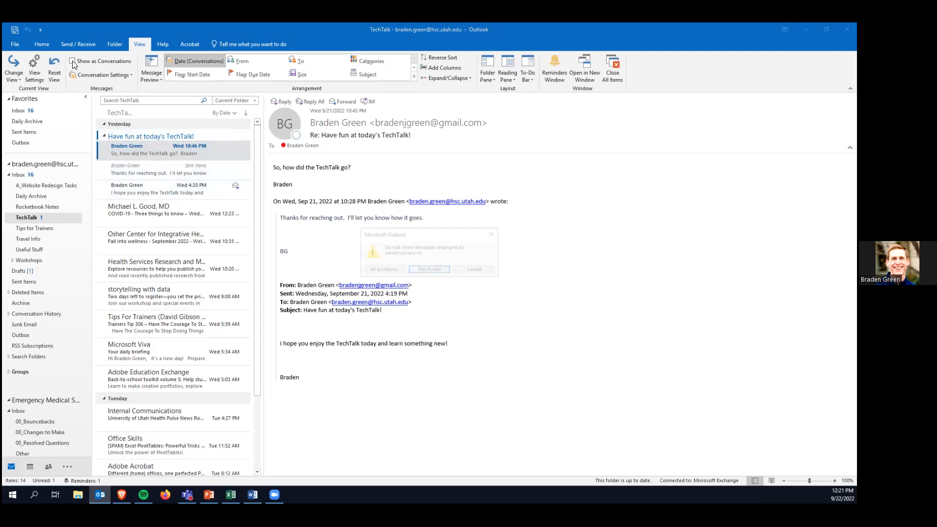
{"action": "left_click", "coordinate": [429, 269]}
{"action": "left_click", "coordinate": [141, 175]}
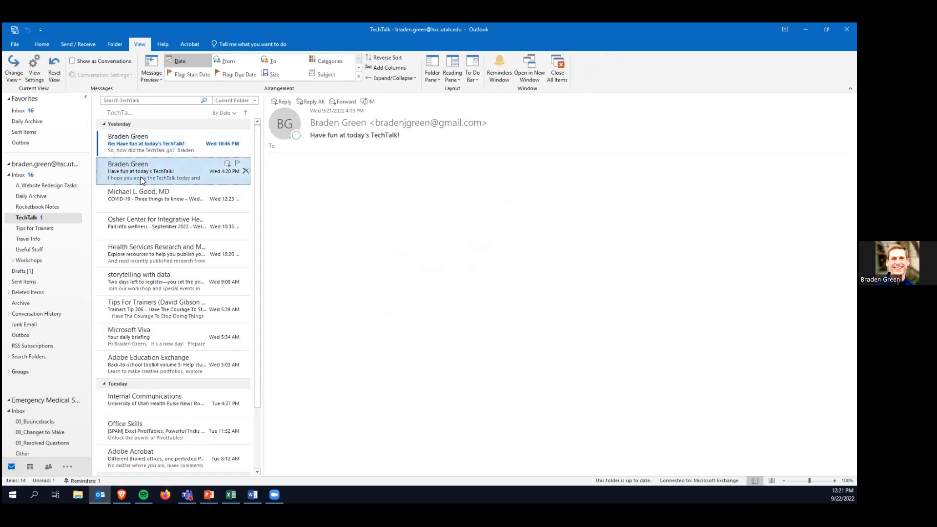
{"action": "left_click", "coordinate": [129, 149]}
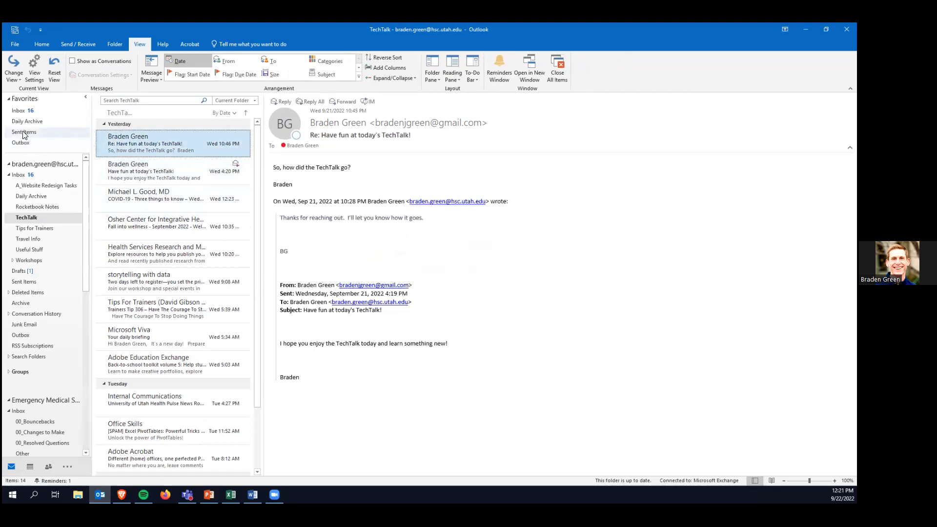
Turn the conversation arrangement back on for this folder only and expand the "Have fun at today's TechTalk!" thread.
{"action": "left_click", "coordinate": [74, 62]}
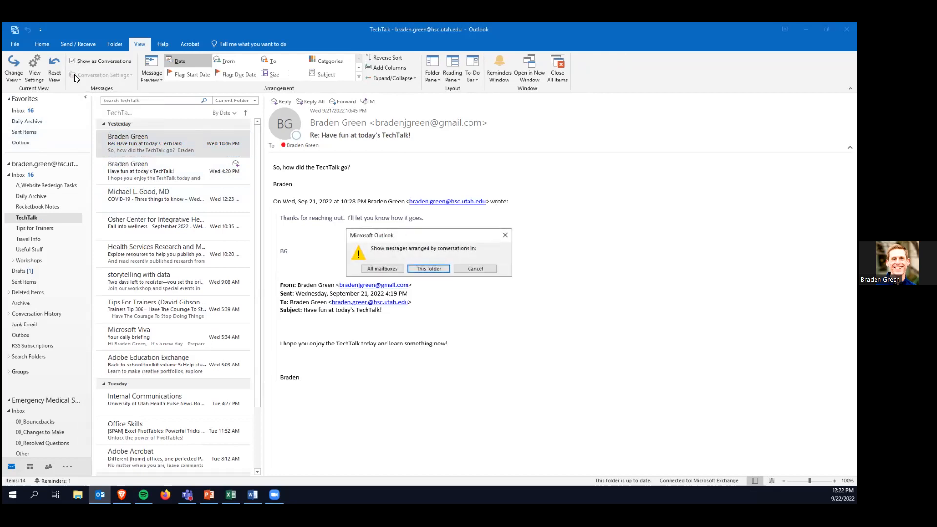
{"action": "left_click", "coordinate": [432, 269]}
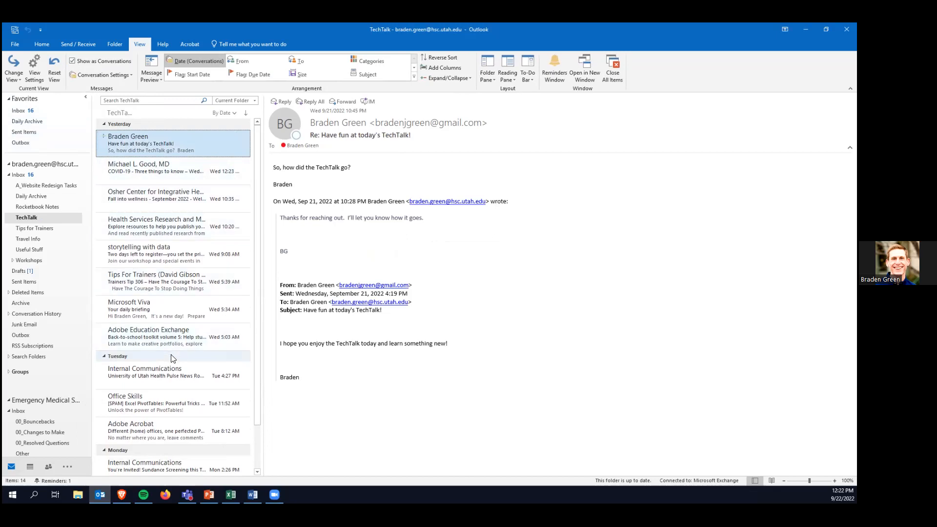
{"action": "left_click", "coordinate": [104, 137]}
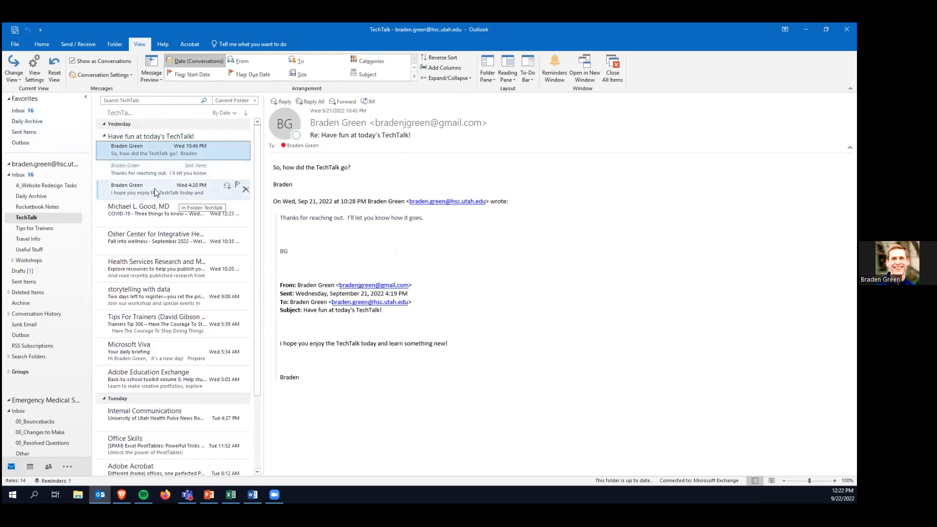
Collapse the TechTalk thread, preview the Health Services Research message, and expand the thread again.
{"action": "left_click", "coordinate": [103, 138]}
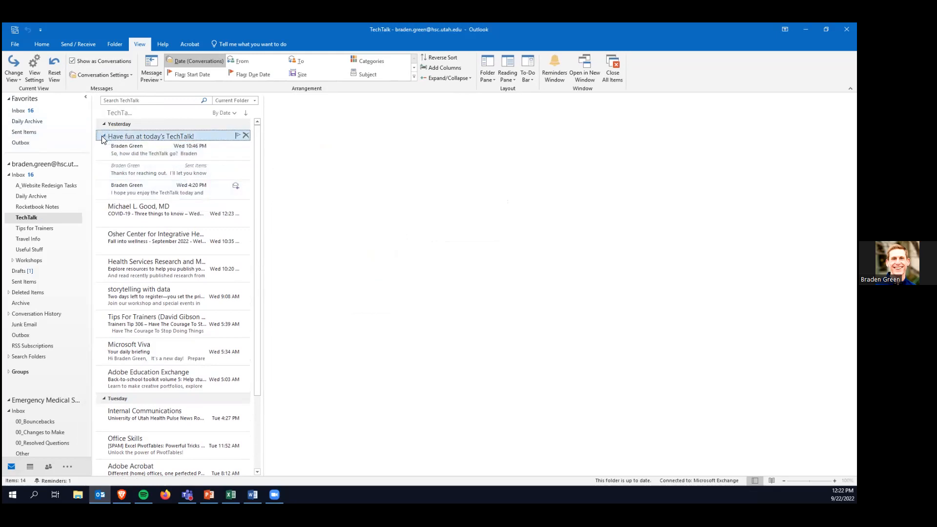
{"action": "left_click", "coordinate": [106, 137]}
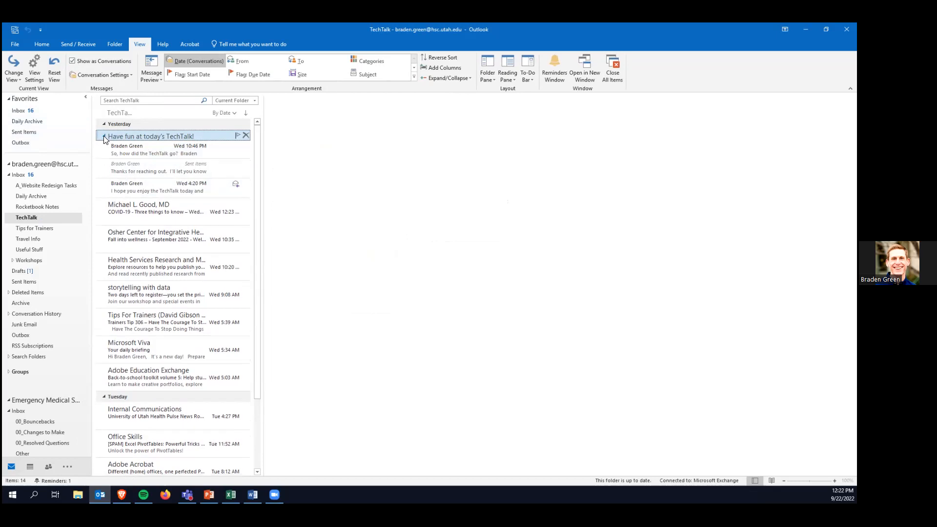
{"action": "left_click", "coordinate": [151, 225]}
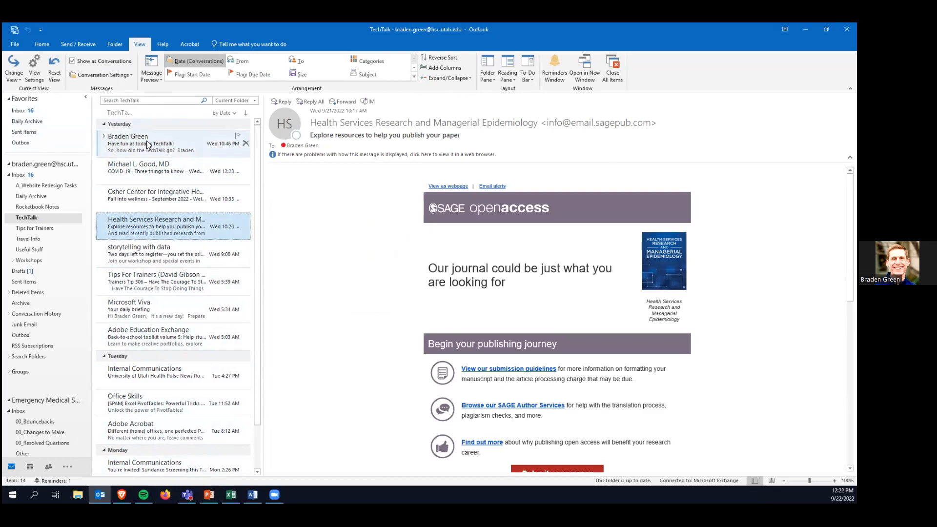
{"action": "left_click", "coordinate": [103, 136]}
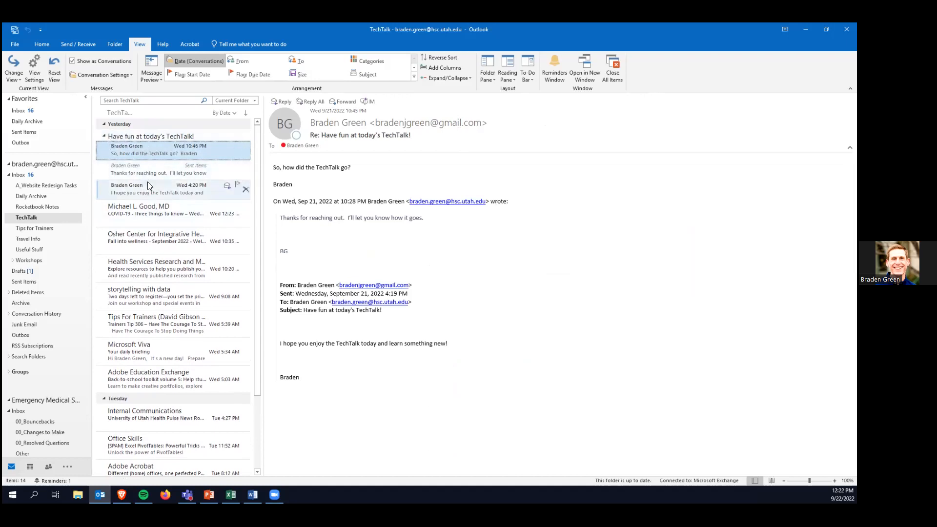
Preview the newest message in the TechTalk thread and collapse the thread.
{"action": "left_click", "coordinate": [131, 101]}
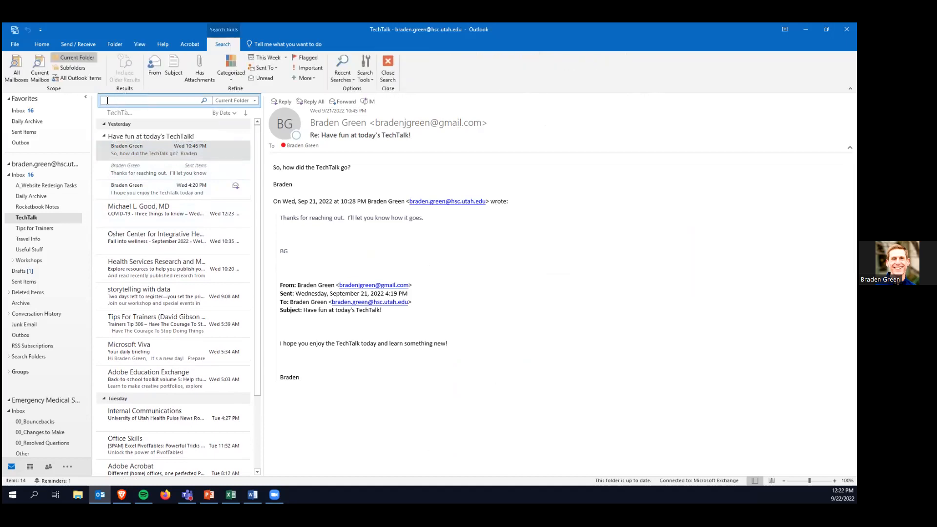
{"action": "left_click", "coordinate": [106, 136]}
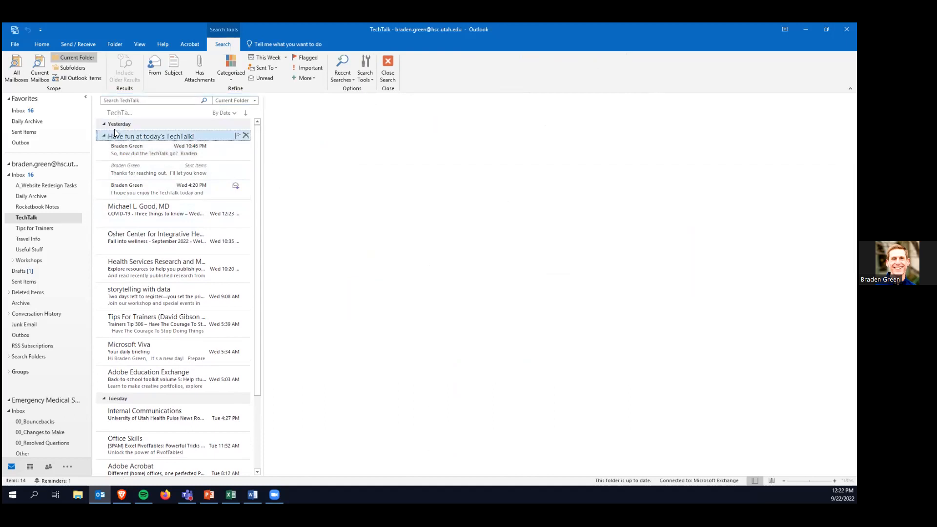
{"action": "left_click", "coordinate": [131, 149]}
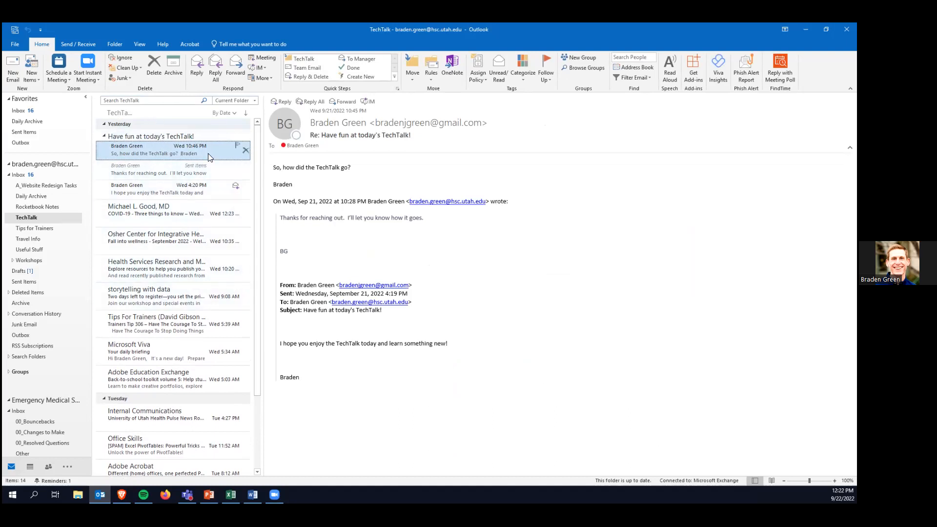
{"action": "left_click", "coordinate": [104, 137]}
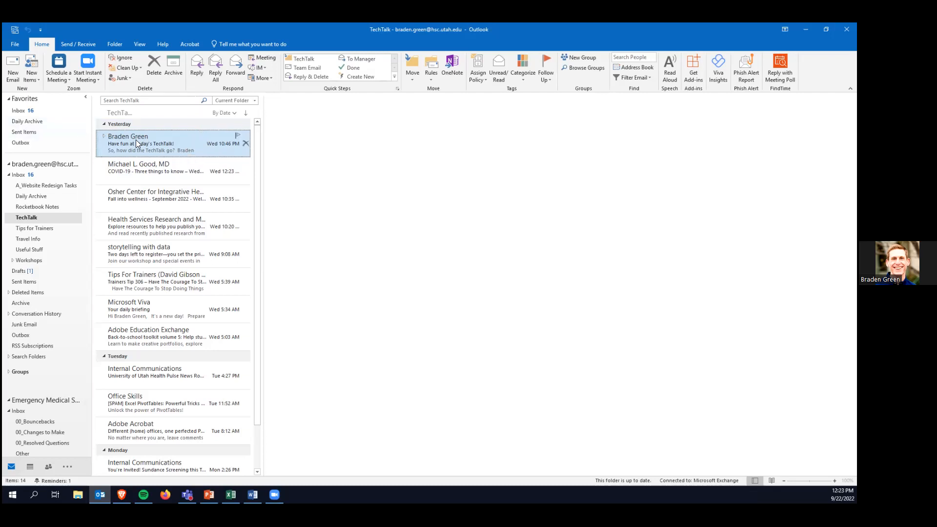
Switch from mail to the People view to show the contacts.
{"action": "key", "text": "alt+Tab"}
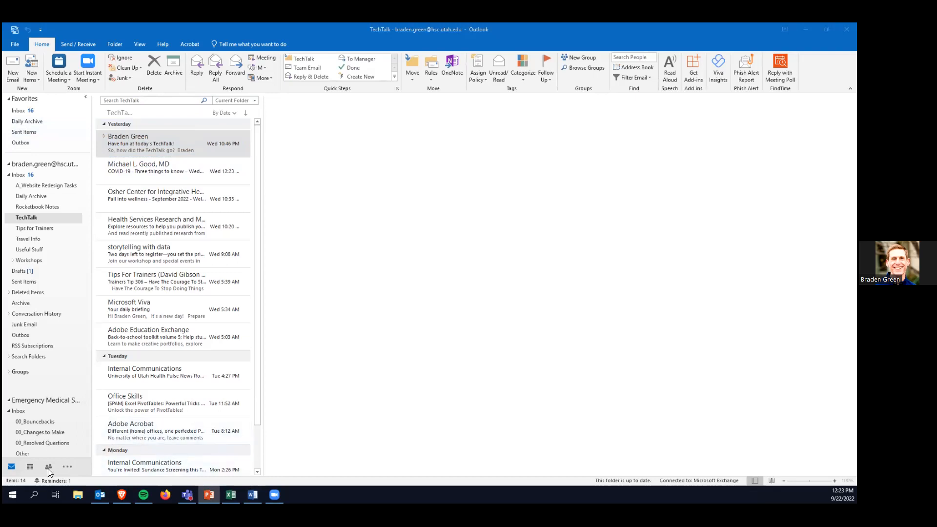
{"action": "key", "text": "alt+Tab"}
{"action": "mouse_move", "coordinate": [49, 469]}
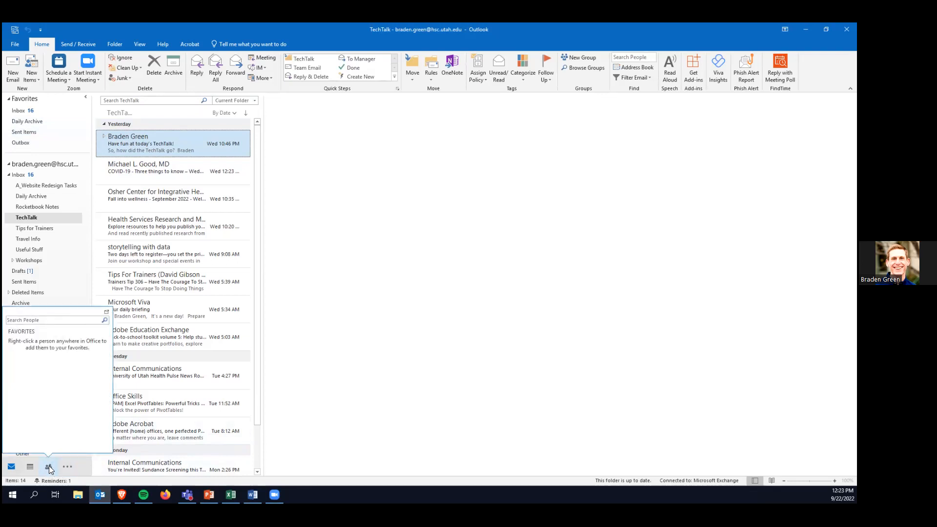
{"action": "left_click", "coordinate": [48, 467]}
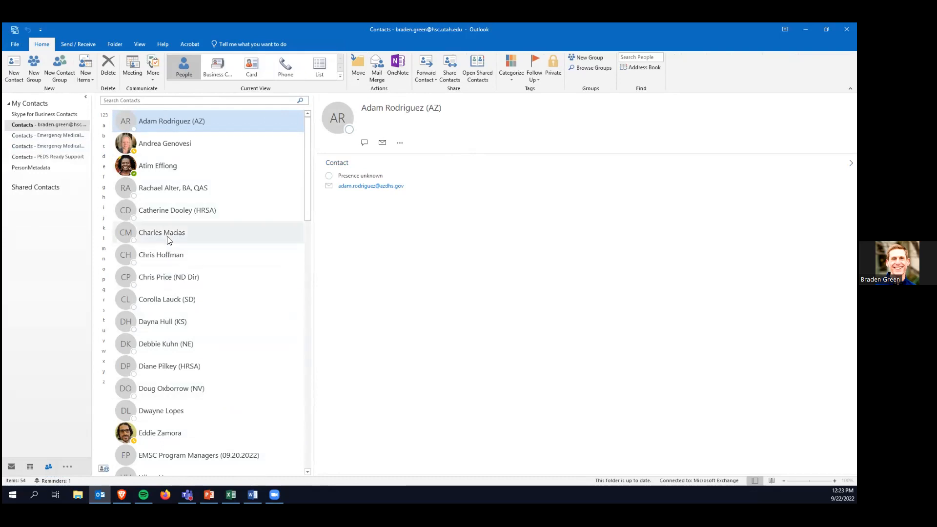
Browse the contacts in the People view, switch to the Business Card view, and look through the cards.
{"action": "scroll", "coordinate": [168, 247], "scroll_direction": "down", "scroll_amount": 2}
{"action": "scroll", "coordinate": [156, 249], "scroll_direction": "down", "scroll_amount": 6}
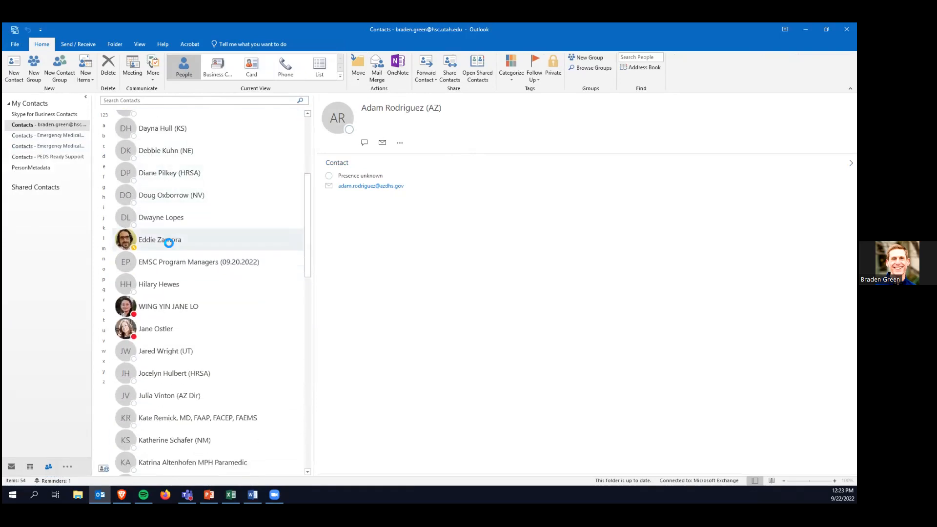
{"action": "scroll", "coordinate": [131, 143], "scroll_direction": "up", "scroll_amount": 8}
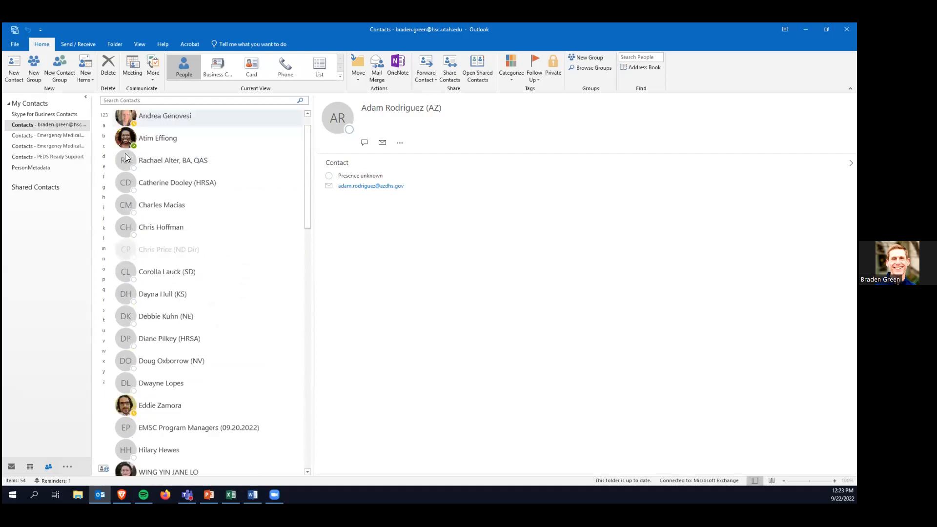
{"action": "left_click", "coordinate": [217, 67]}
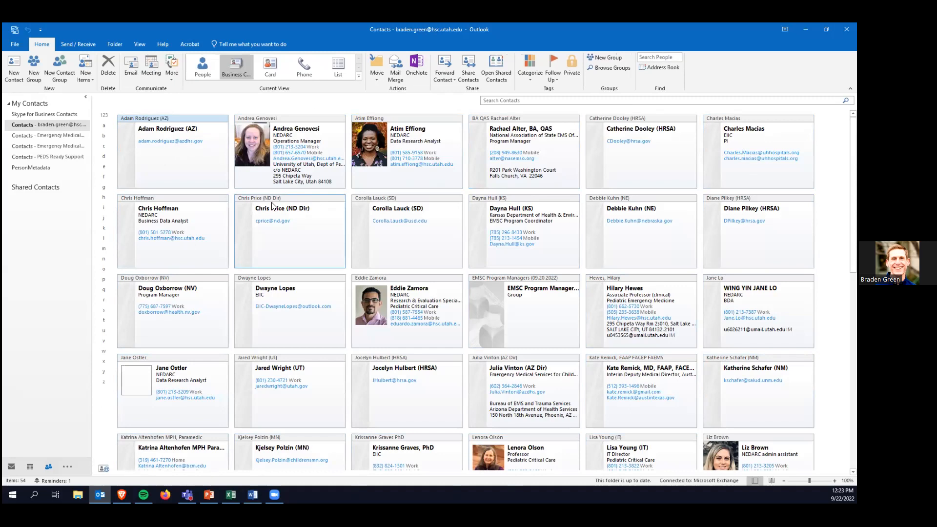
{"action": "scroll", "coordinate": [266, 222], "scroll_direction": "down", "scroll_amount": 2}
{"action": "scroll", "coordinate": [259, 264], "scroll_direction": "down", "scroll_amount": 2}
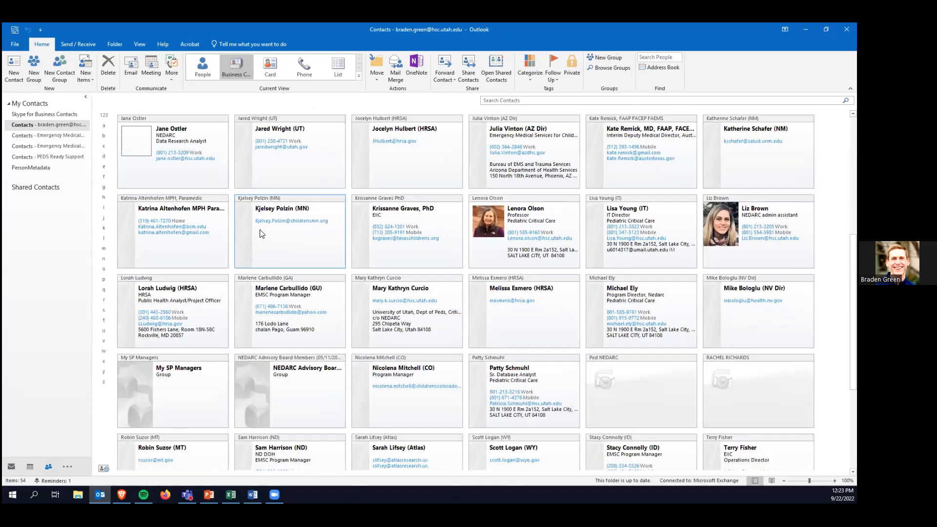
{"action": "scroll", "coordinate": [254, 290], "scroll_direction": "up", "scroll_amount": 2}
{"action": "scroll", "coordinate": [253, 291], "scroll_direction": "up", "scroll_amount": 2}
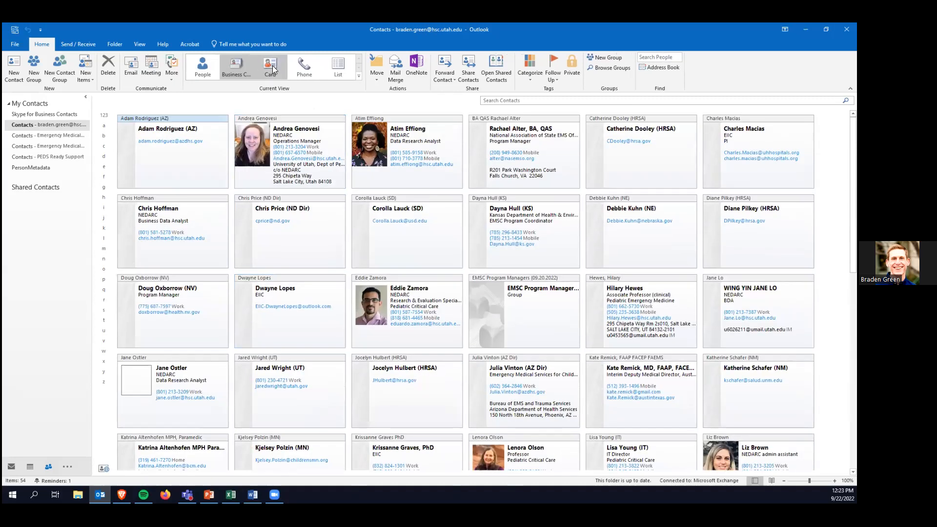
Show the contacts in the Card view, open the first contact's details, and close them again.
{"action": "left_click", "coordinate": [270, 67]}
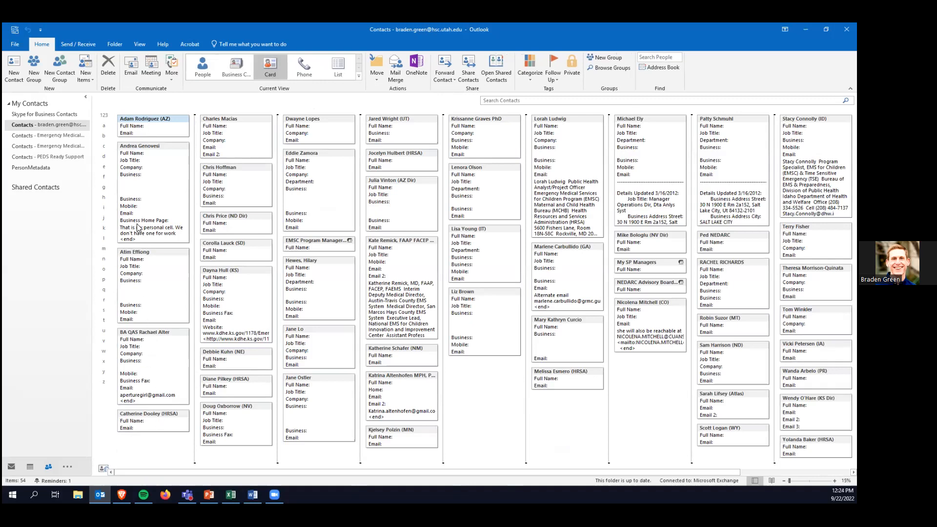
{"action": "double_click", "coordinate": [149, 128]}
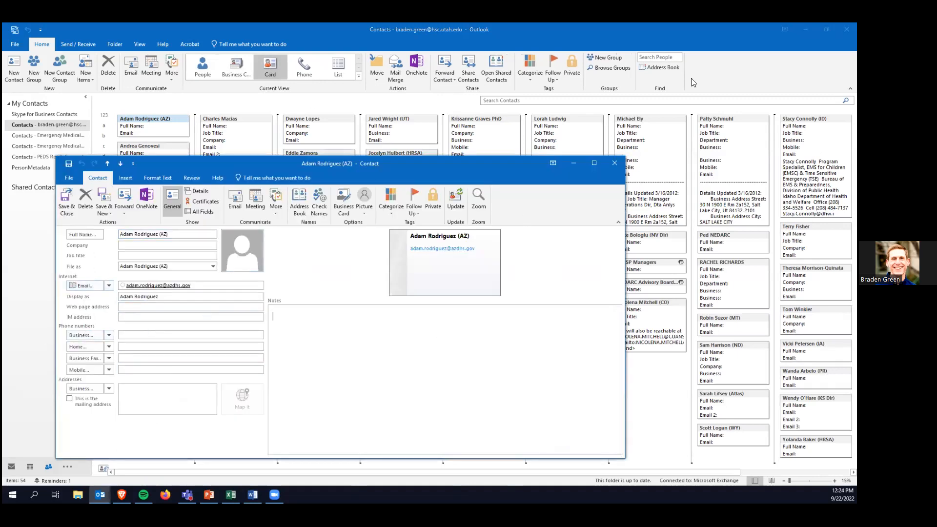
{"action": "left_click", "coordinate": [614, 164]}
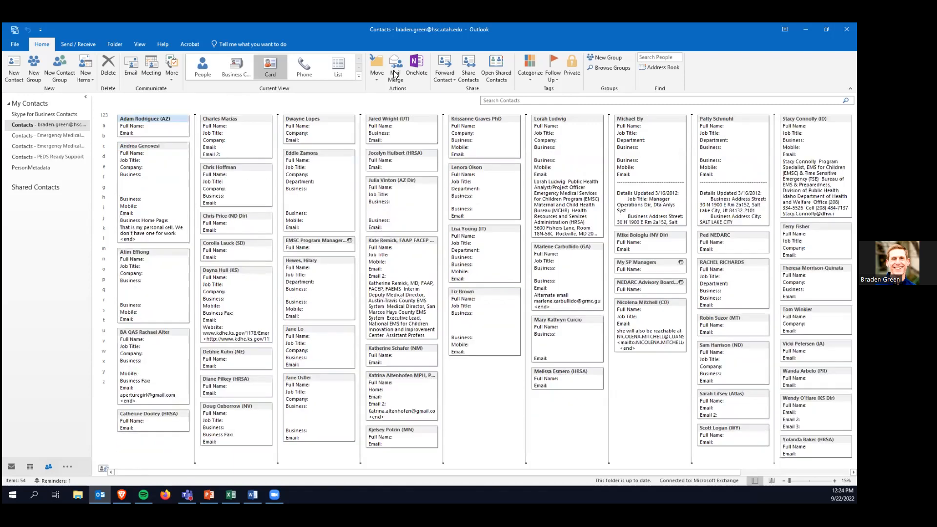
Compare the Phone and List views of the contacts and look through the list grouped by company.
{"action": "left_click", "coordinate": [303, 65]}
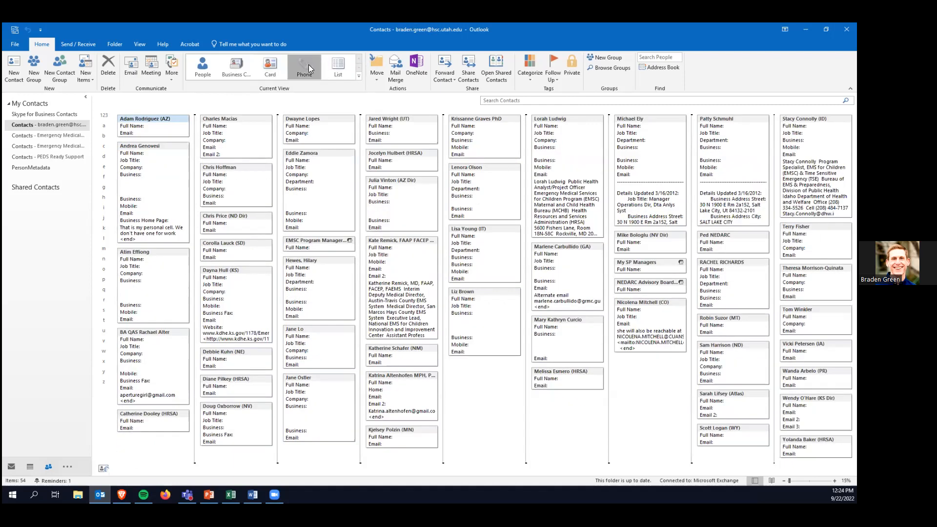
{"action": "left_click", "coordinate": [345, 61]}
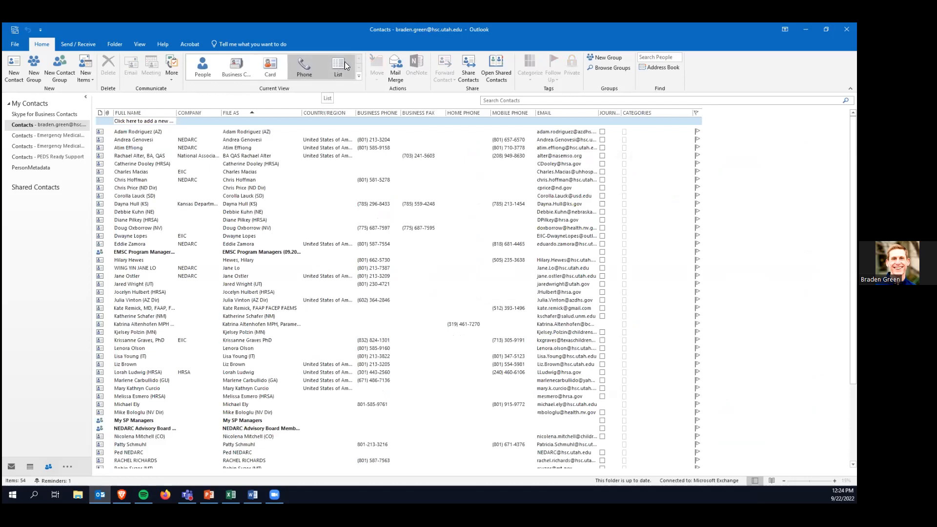
{"action": "left_click", "coordinate": [304, 63]}
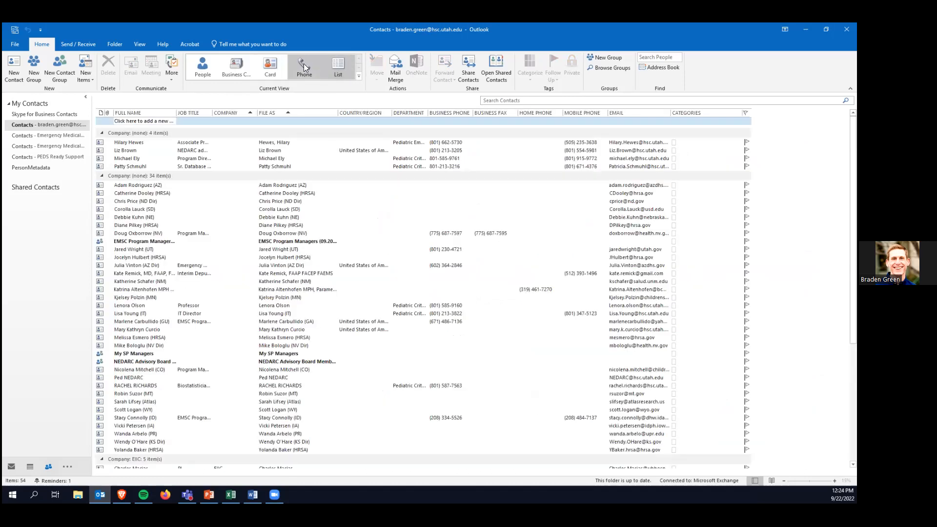
{"action": "left_click", "coordinate": [335, 64]}
{"action": "scroll", "coordinate": [234, 182], "scroll_direction": "down", "scroll_amount": 2}
{"action": "scroll", "coordinate": [234, 183], "scroll_direction": "up", "scroll_amount": 2}
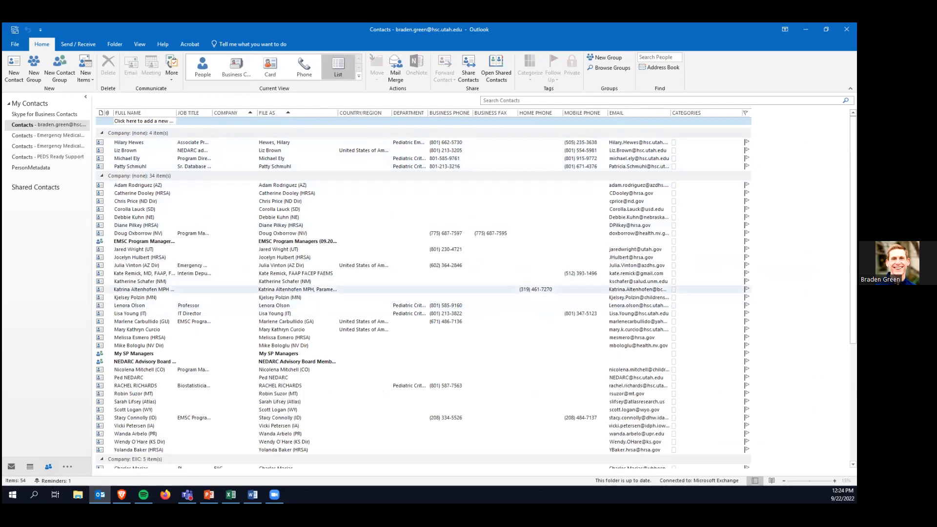
Return the contacts to the People view, inspect its advanced view settings, and leave them without making changes.
{"action": "left_click", "coordinate": [202, 61]}
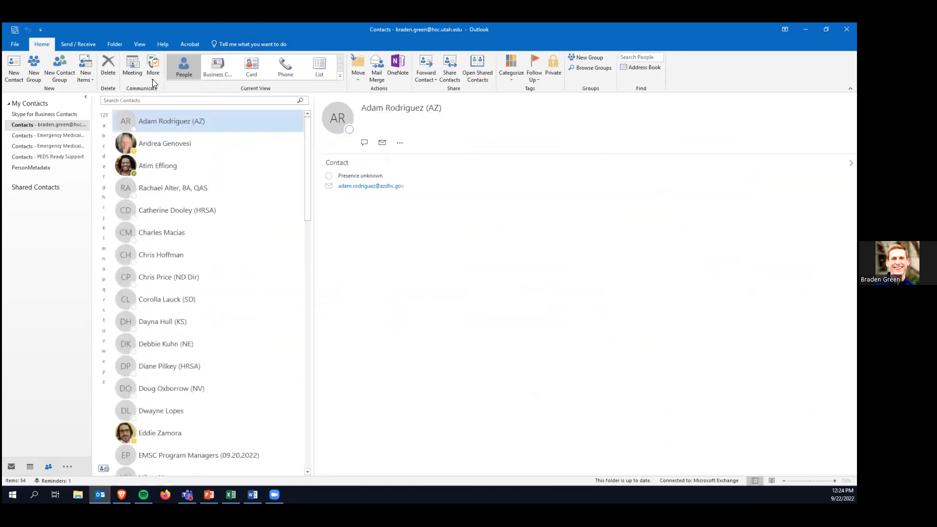
{"action": "left_click", "coordinate": [139, 44]}
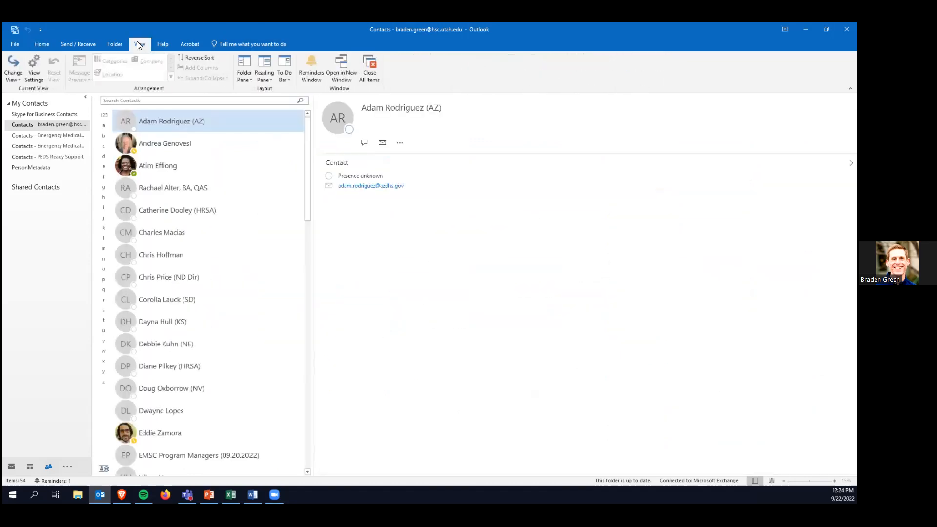
{"action": "left_click", "coordinate": [35, 66]}
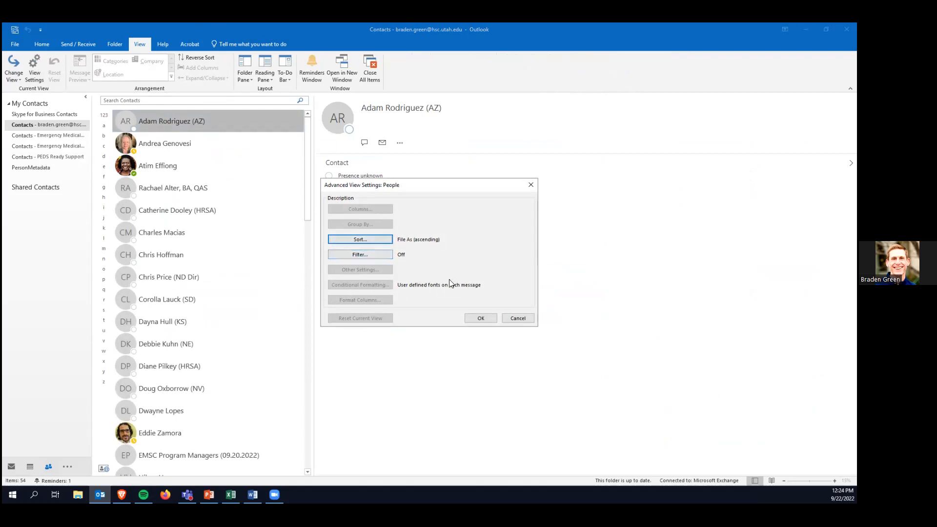
{"action": "left_click", "coordinate": [514, 316]}
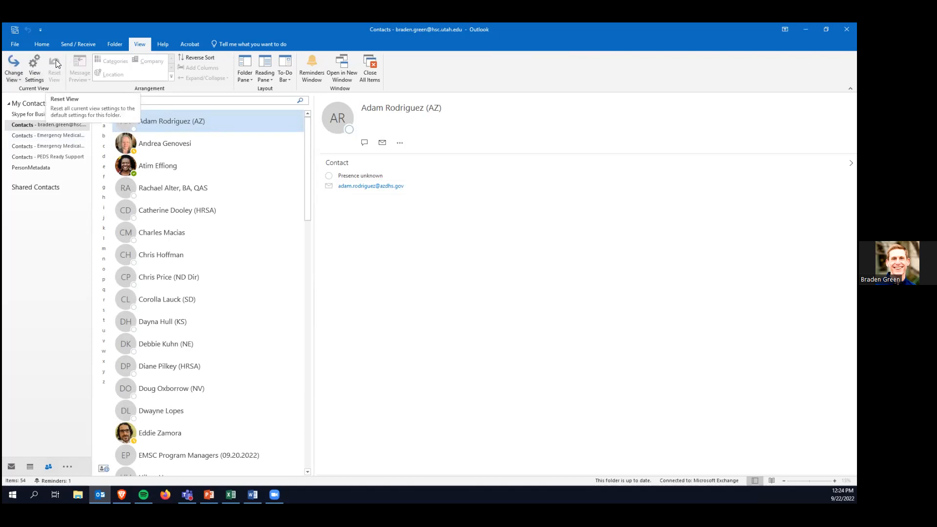
{"action": "left_click", "coordinate": [42, 44]}
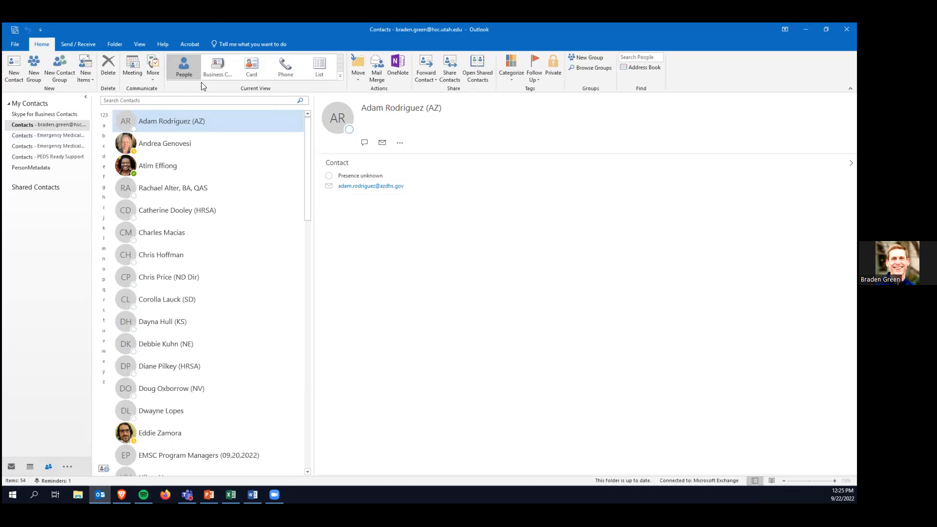
Open the EMSC Program Managers (09.20.2022) contact group, look through its members, and return to the contacts list.
{"action": "scroll", "coordinate": [203, 256], "scroll_direction": "down", "scroll_amount": 3}
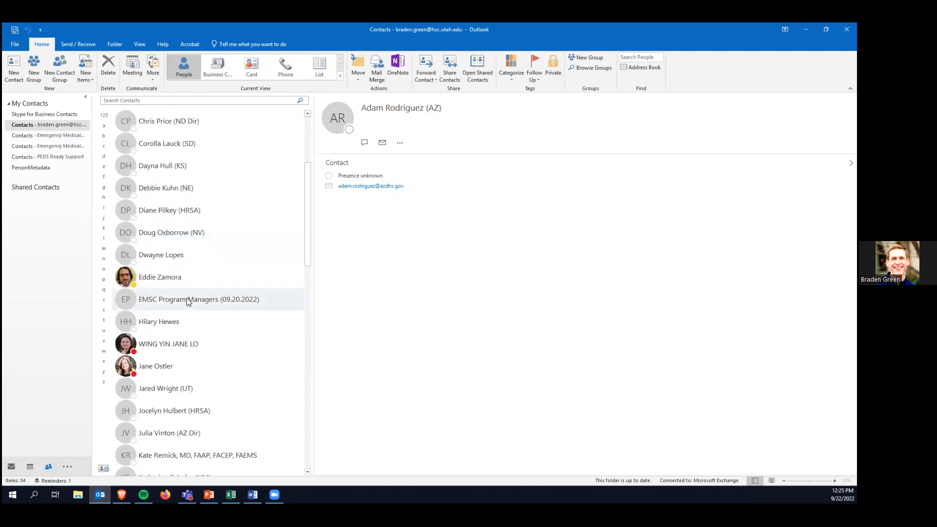
{"action": "left_click", "coordinate": [186, 300]}
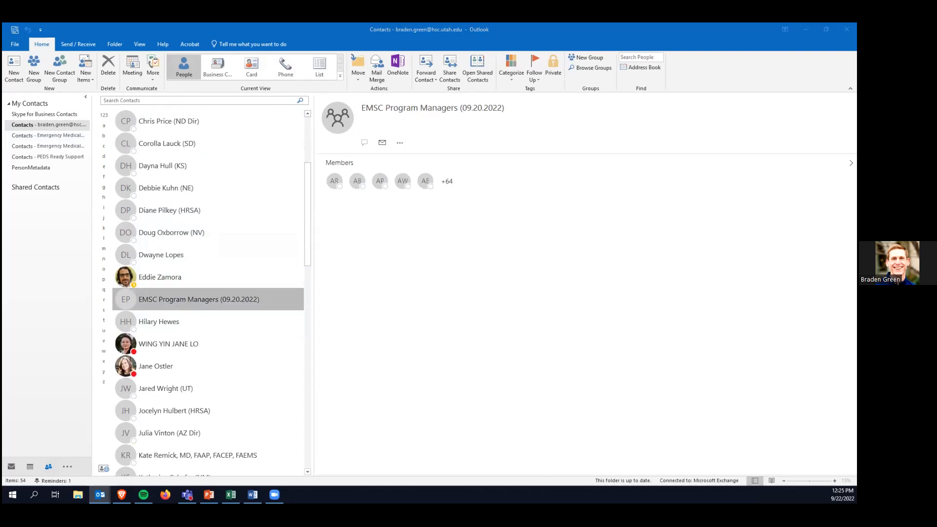
{"action": "left_click_drag", "start_coordinate": [454, 32], "coordinate": [454, 24]}
{"action": "scroll", "coordinate": [146, 227], "scroll_direction": "down", "scroll_amount": 6}
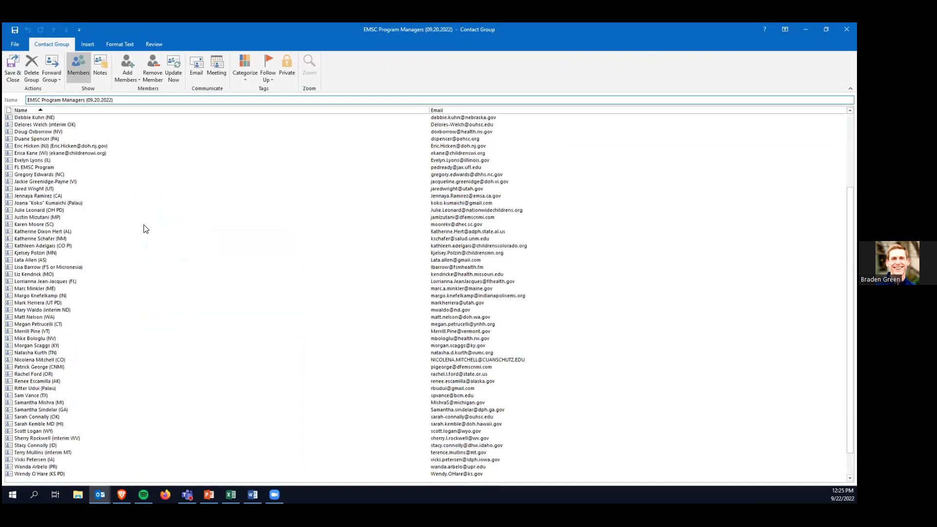
{"action": "scroll", "coordinate": [146, 229], "scroll_direction": "up", "scroll_amount": 6}
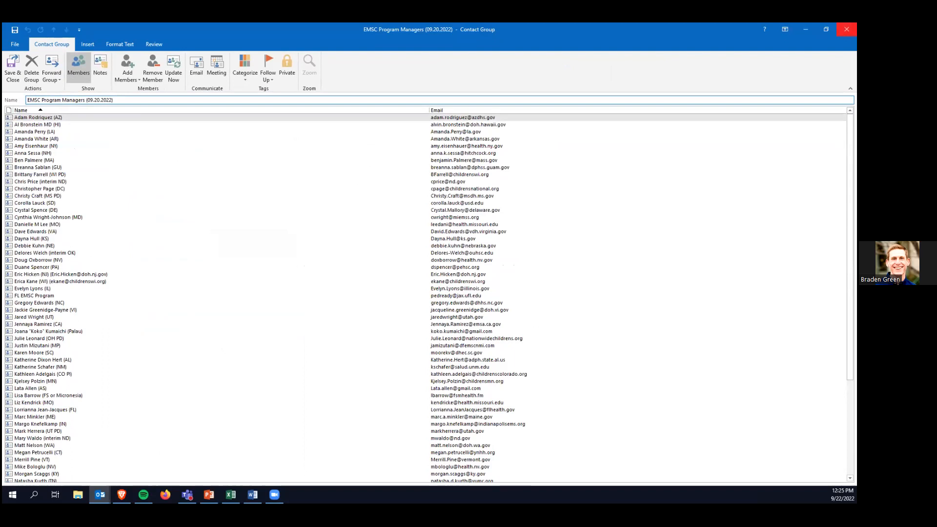
{"action": "left_click", "coordinate": [847, 29]}
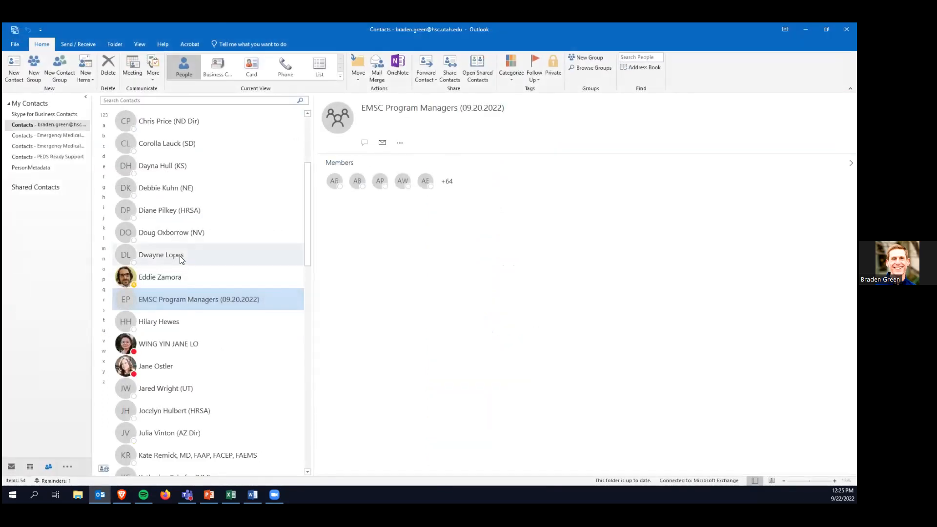
{"action": "scroll", "coordinate": [179, 256], "scroll_direction": "down", "scroll_amount": 5}
{"action": "scroll", "coordinate": [173, 264], "scroll_direction": "up", "scroll_amount": 10}
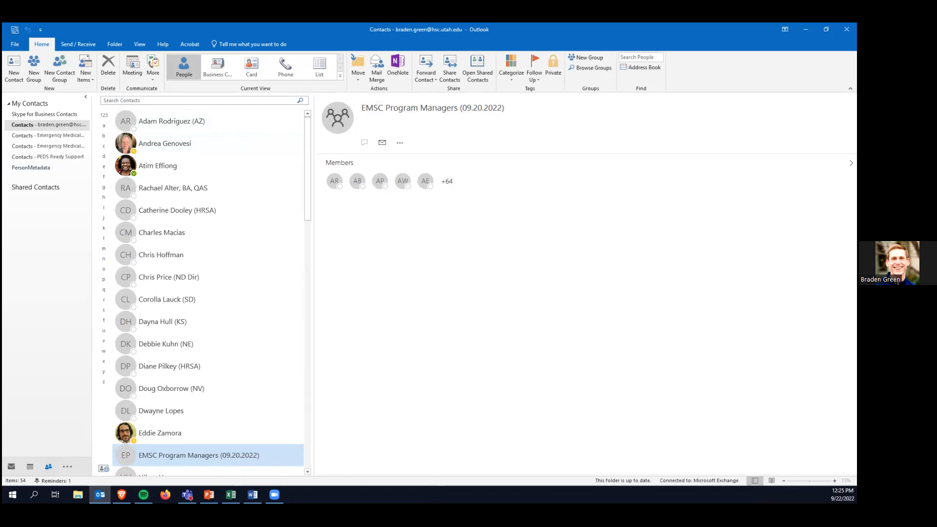
Create a new contact group and start adding members from the Outlook contacts.
{"action": "key", "text": "alt+Tab"}
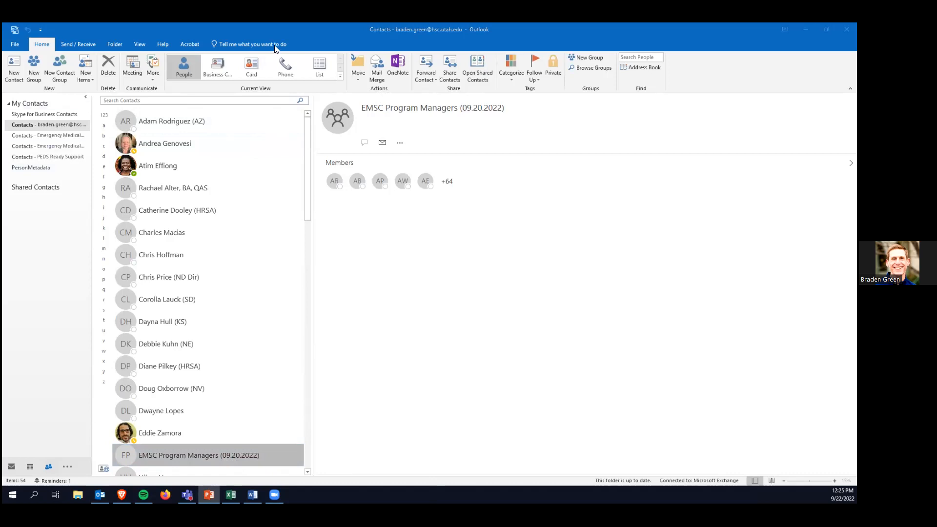
{"action": "left_click", "coordinate": [59, 65]}
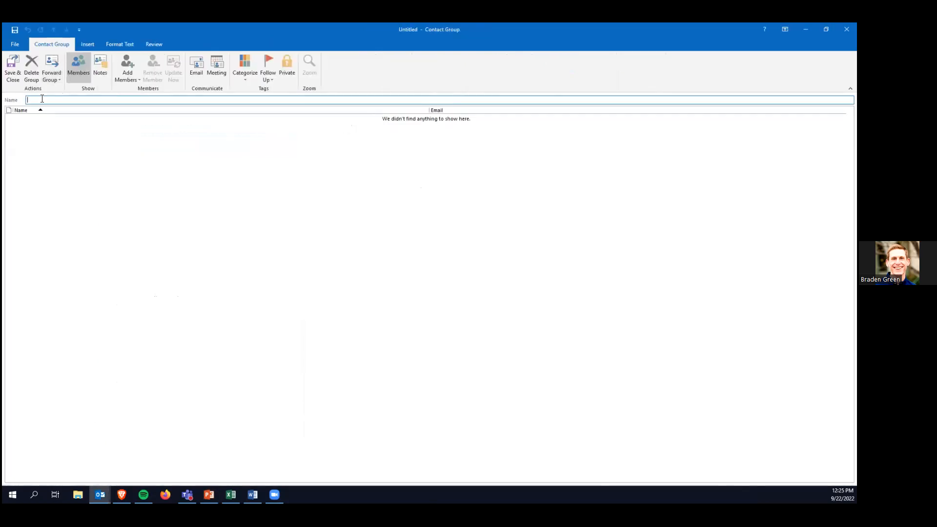
{"action": "left_click", "coordinate": [126, 59]}
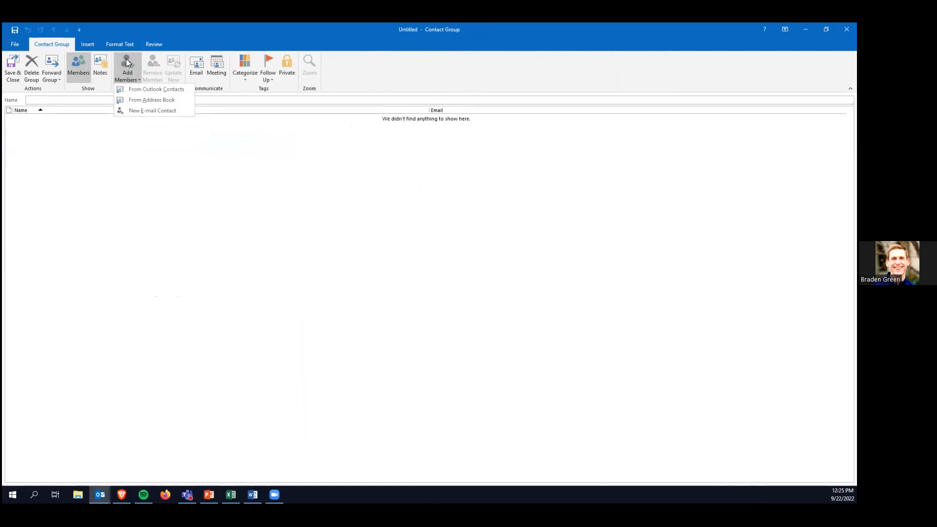
{"action": "left_click", "coordinate": [154, 89]}
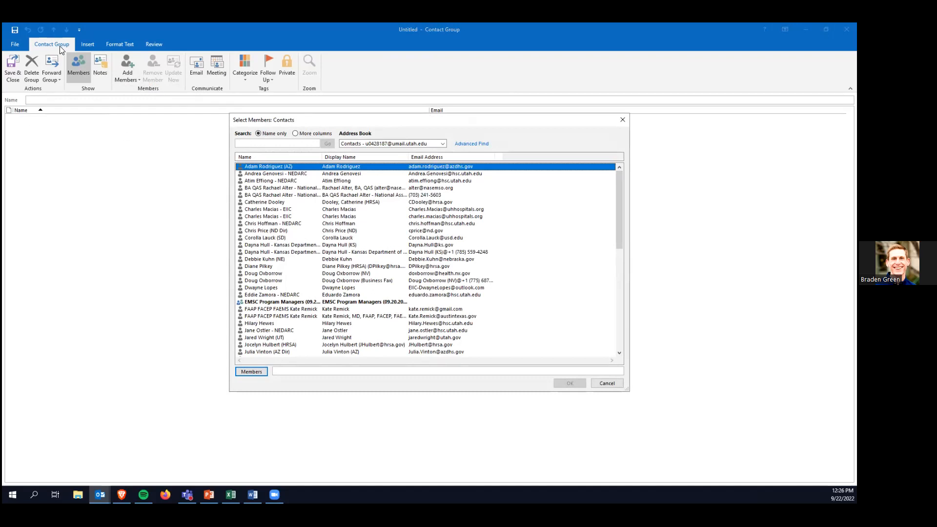
Add the first three people in the address book as members of the new contact group.
{"action": "left_click", "coordinate": [254, 371]}
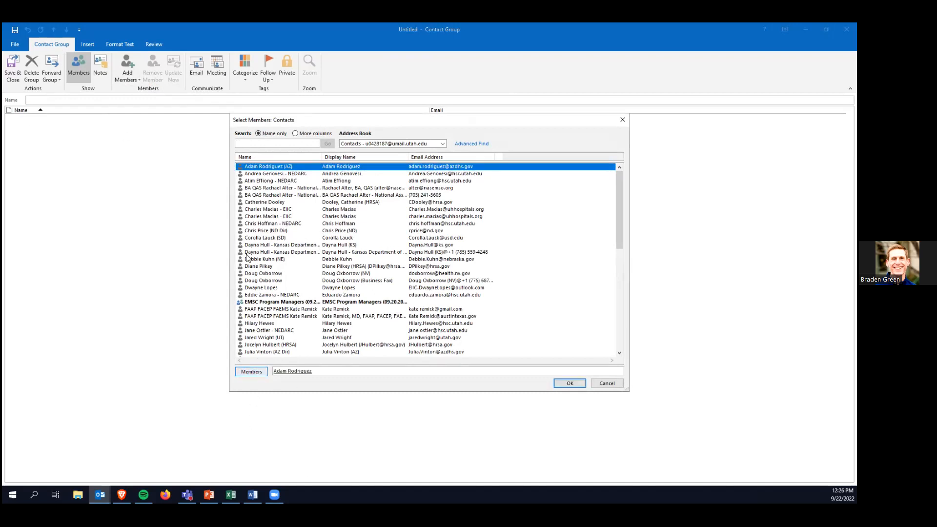
{"action": "left_click", "coordinate": [264, 174]}
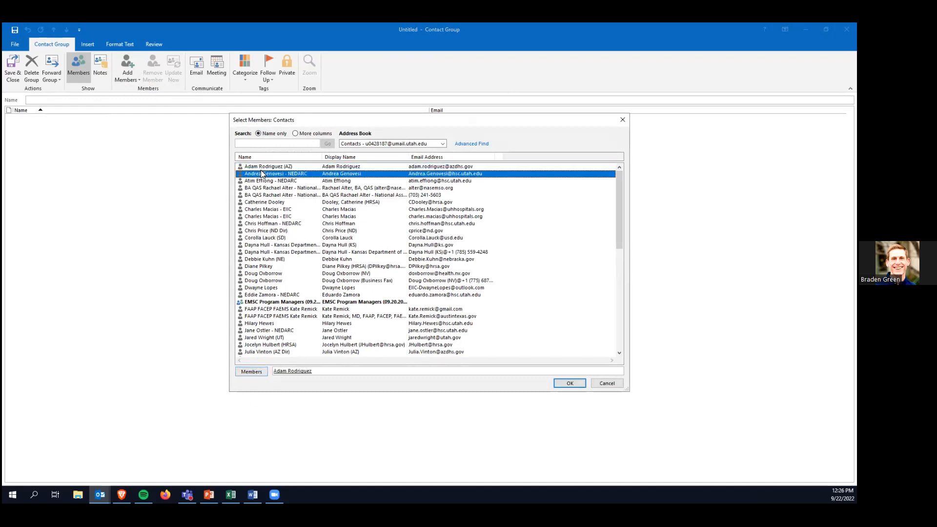
{"action": "left_click", "coordinate": [252, 372]}
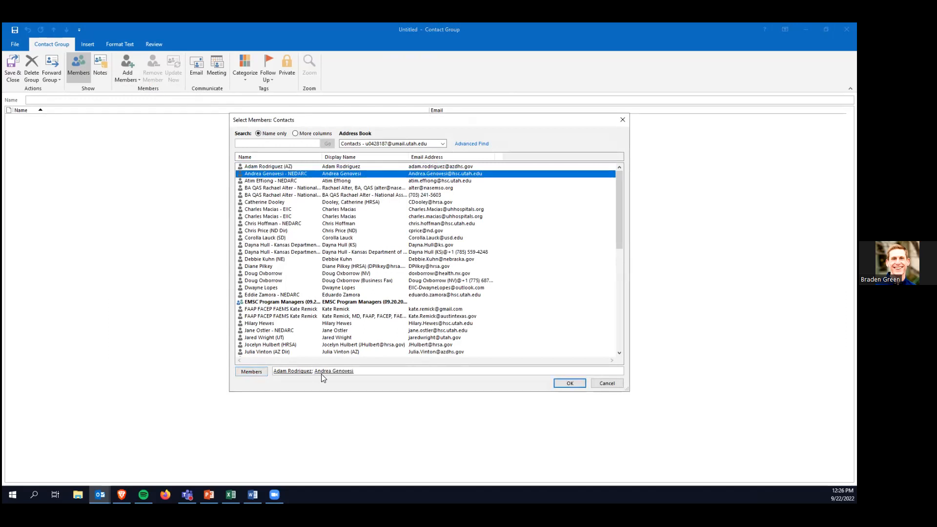
{"action": "left_click", "coordinate": [260, 181]}
{"action": "left_click", "coordinate": [252, 373]}
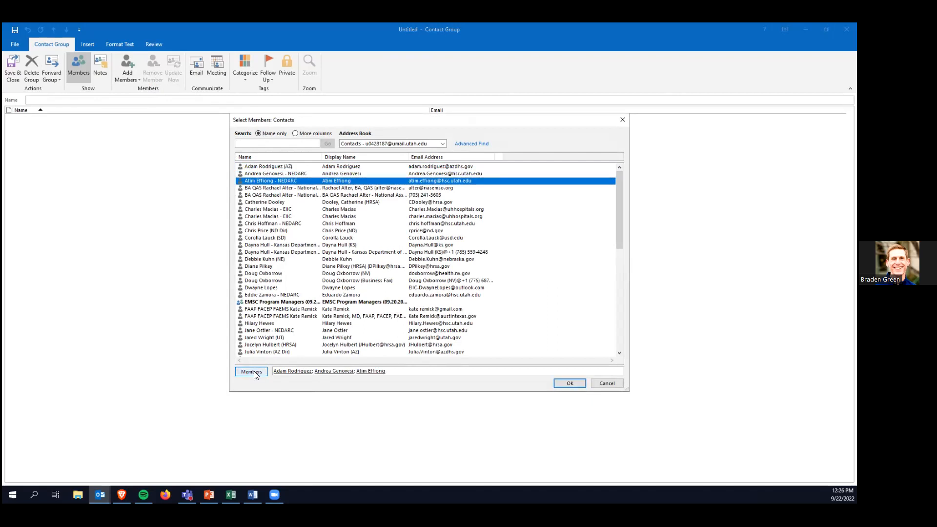
{"action": "left_click", "coordinate": [570, 384]}
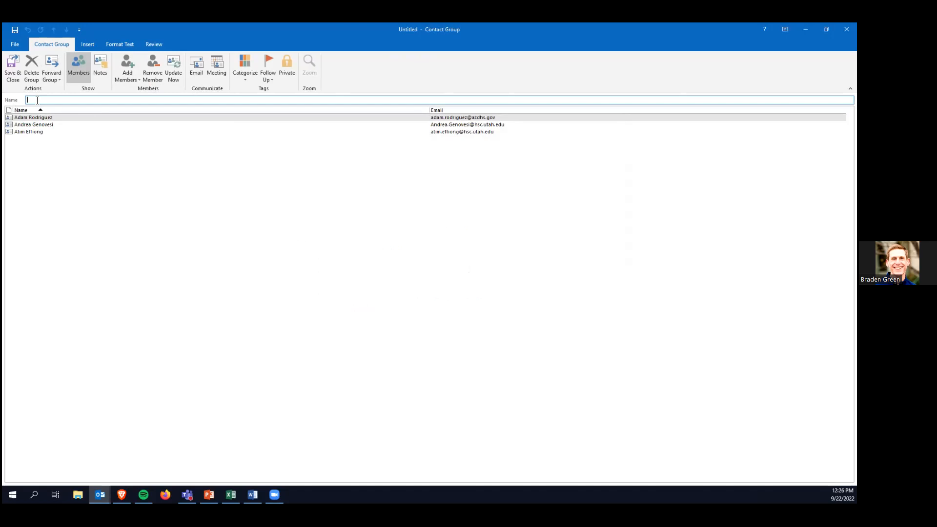
Name the contact group "AAA Group" and save it.
{"action": "type", "text": "AAA Group"}
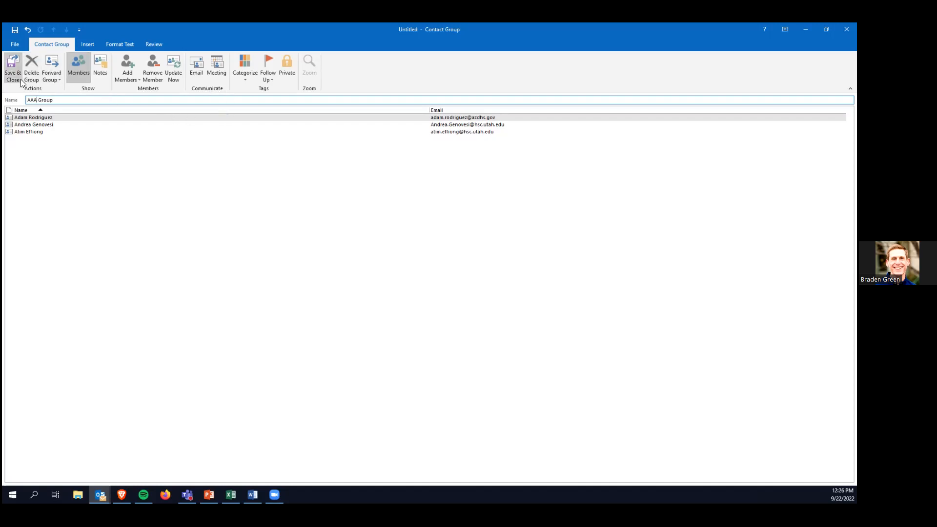
{"action": "left_click", "coordinate": [11, 66]}
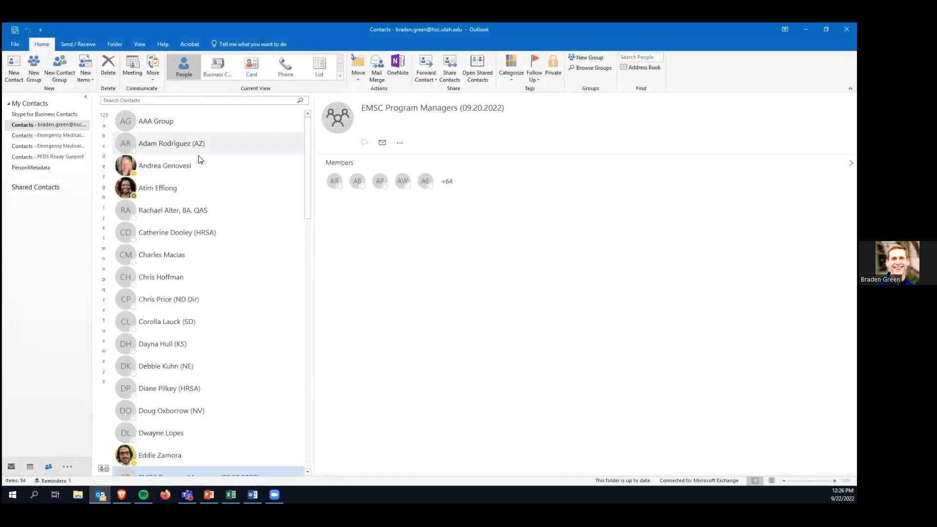
View the contact details of the three people listed directly below AAA Group, one after another.
{"action": "left_click", "coordinate": [158, 145]}
{"action": "left_click", "coordinate": [159, 165]}
{"action": "left_click", "coordinate": [163, 189]}
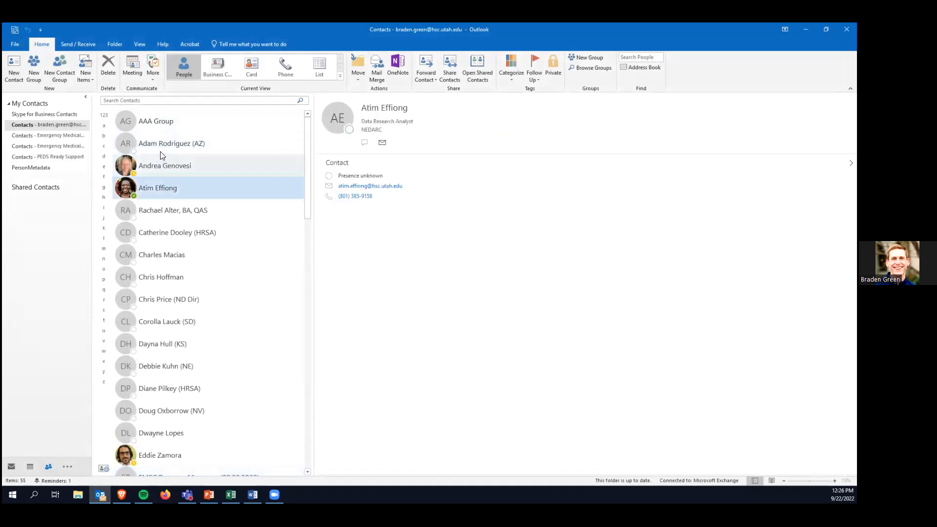
Review the contact cards below AAA Group and display the group's own member list.
{"action": "left_click", "coordinate": [164, 165]}
{"action": "left_click", "coordinate": [165, 180]}
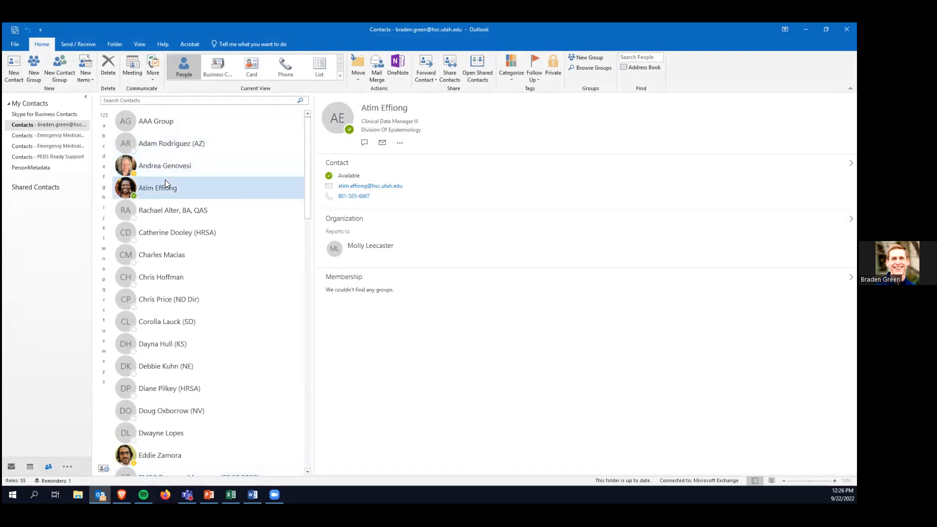
{"action": "left_click", "coordinate": [166, 120]}
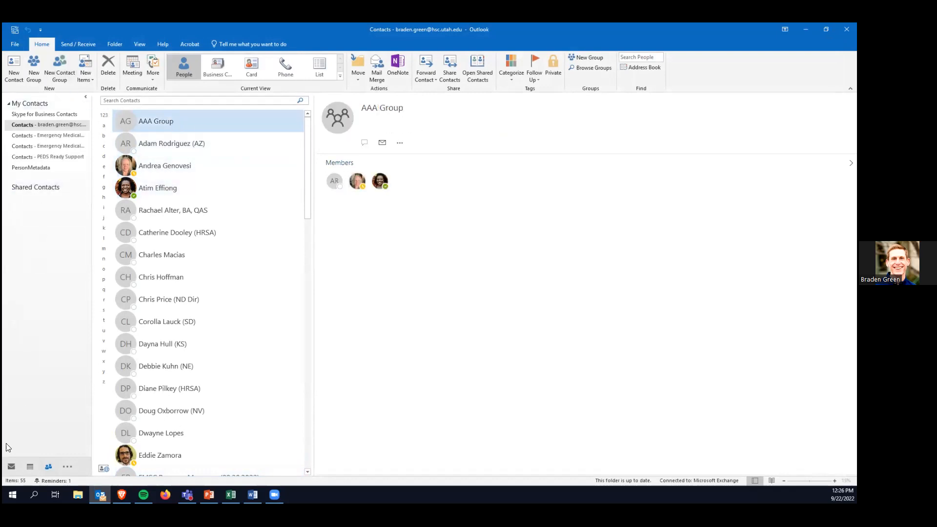
Start a new email and address it to AAA Group from the Contacts address book.
{"action": "left_click", "coordinate": [11, 467]}
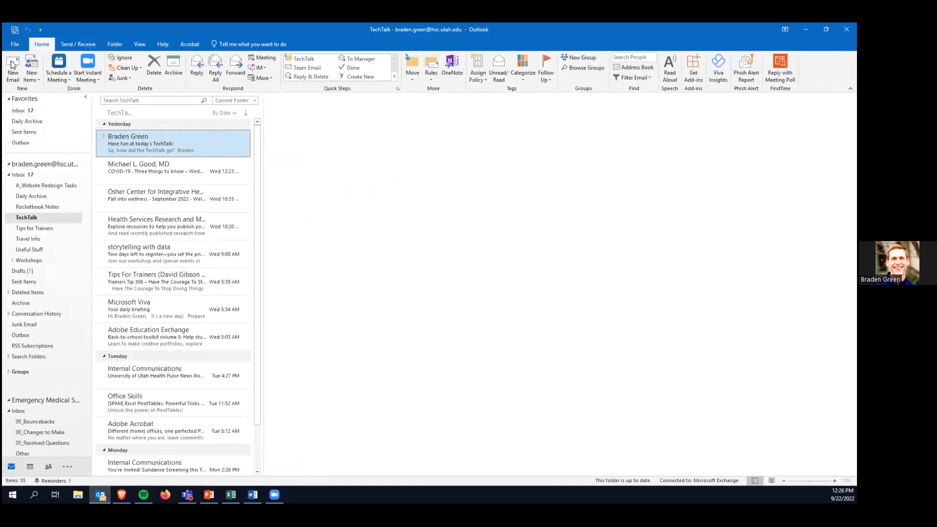
{"action": "left_click", "coordinate": [13, 68]}
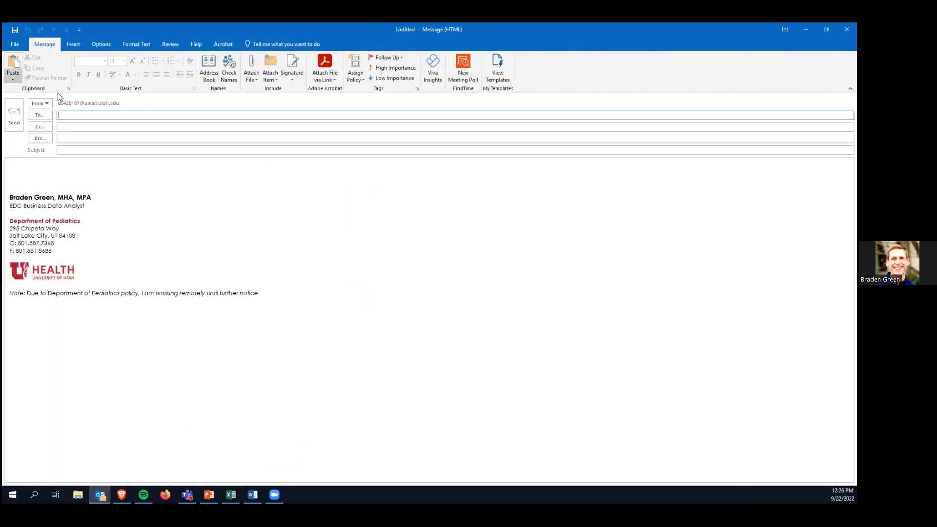
{"action": "left_click", "coordinate": [40, 115]}
{"action": "left_click", "coordinate": [405, 143]}
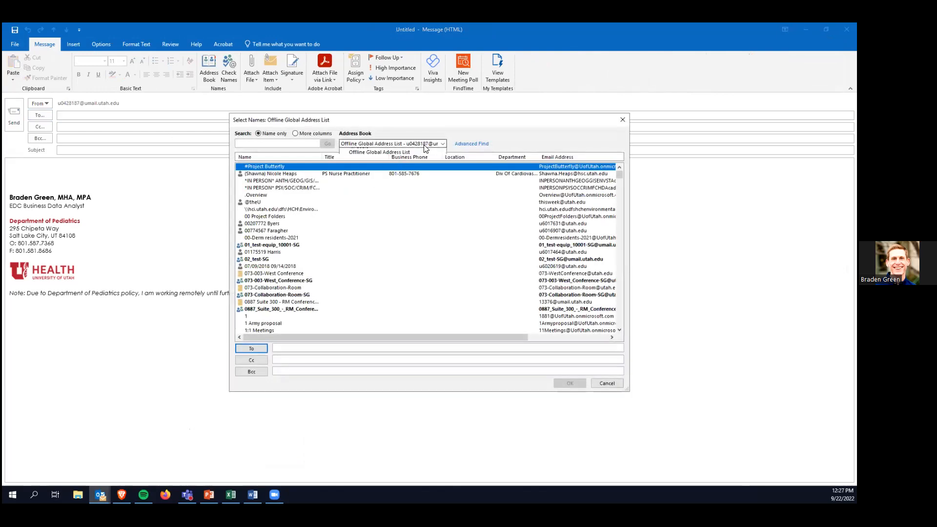
{"action": "left_click", "coordinate": [350, 156]}
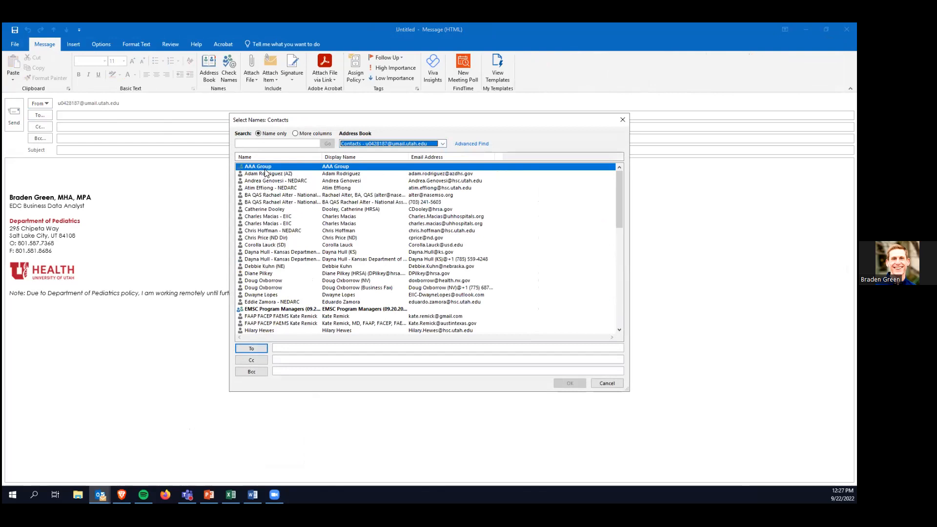
{"action": "left_click", "coordinate": [252, 348]}
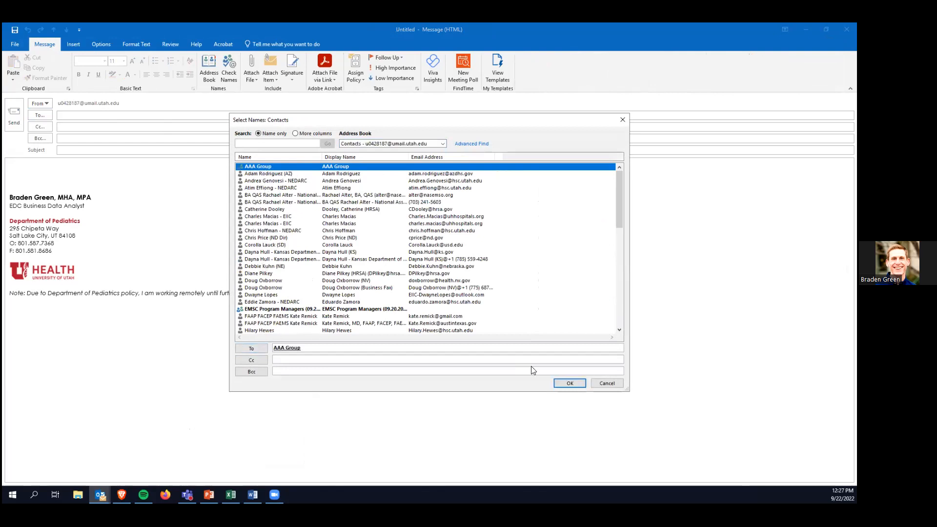
{"action": "left_click", "coordinate": [570, 383]}
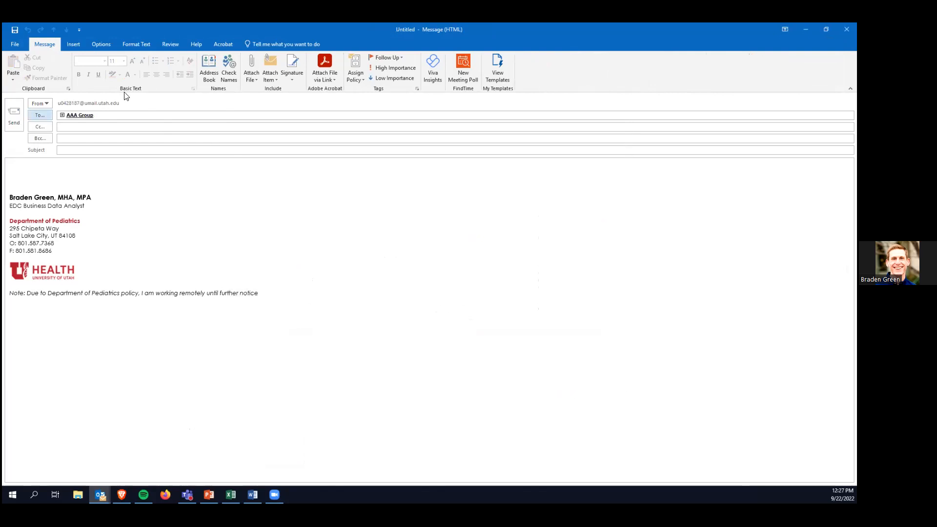
Expand AAA Group in the recipient line into its individual members, and discard the message without saving.
{"action": "left_click", "coordinate": [63, 115]}
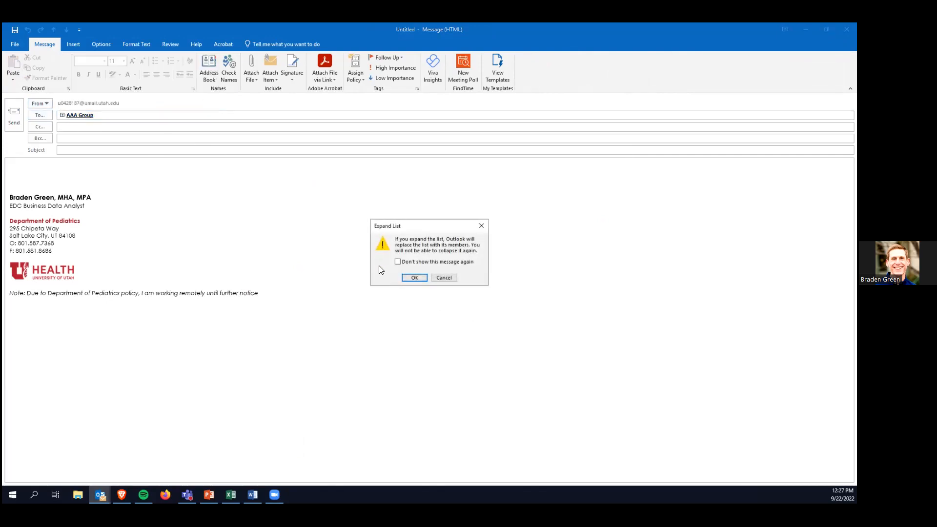
{"action": "left_click", "coordinate": [414, 277]}
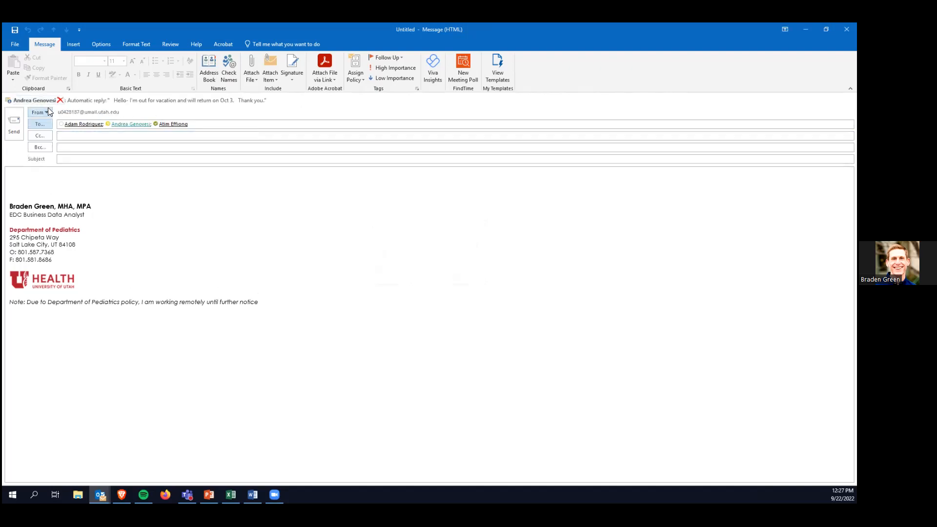
{"action": "left_click", "coordinate": [847, 30]}
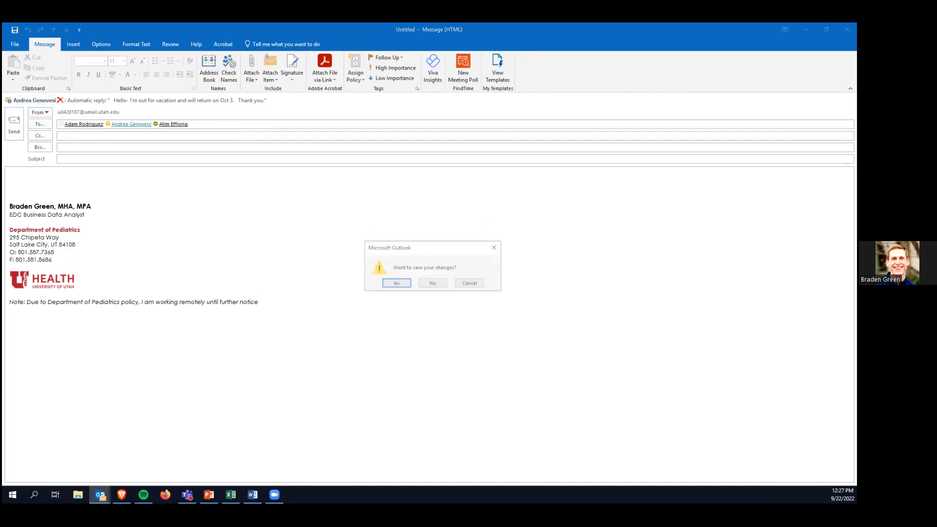
{"action": "left_click", "coordinate": [433, 282]}
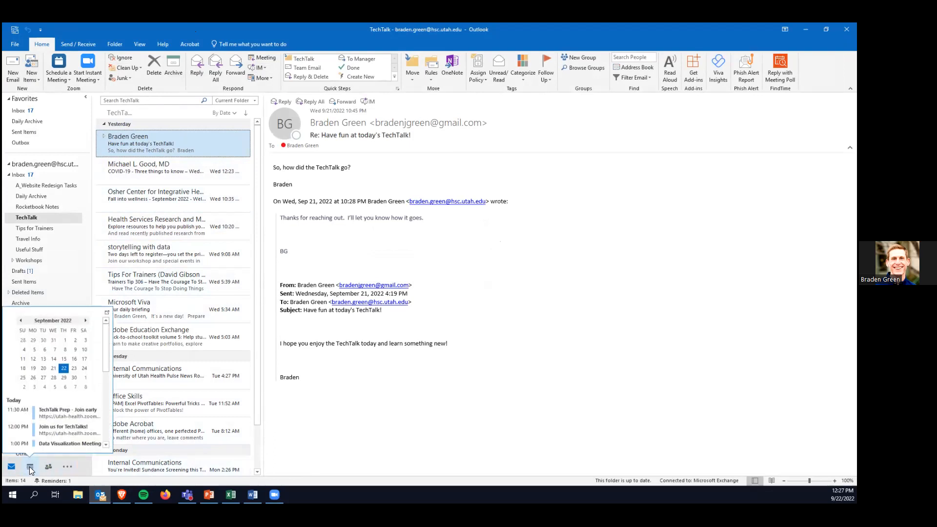
View the calendar in Day, Work Week, Week and Month arrangements, and return to Work Week.
{"action": "left_click", "coordinate": [29, 467]}
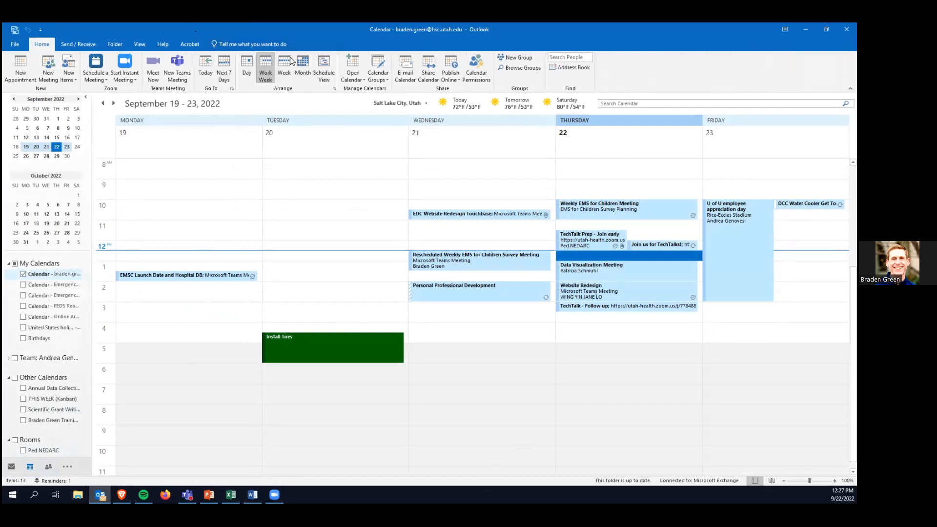
{"action": "left_click", "coordinate": [250, 61]}
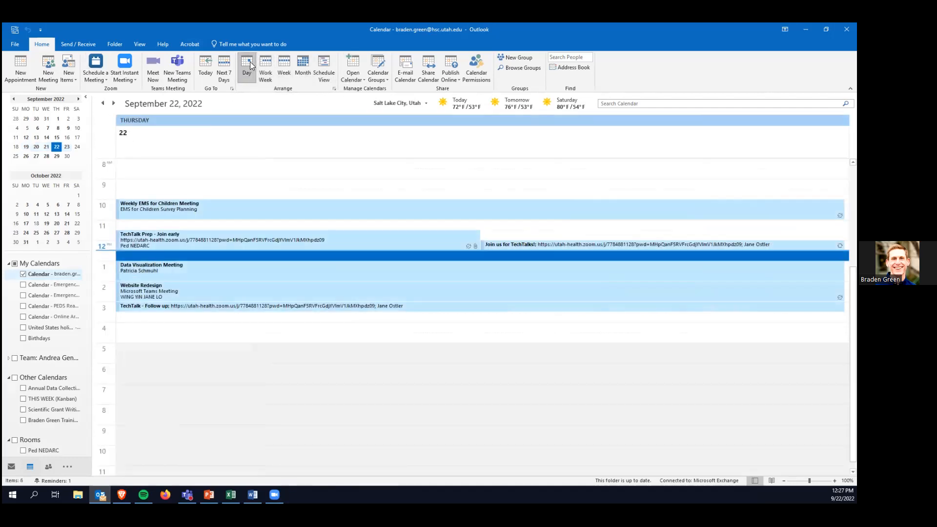
{"action": "left_click", "coordinate": [267, 63]}
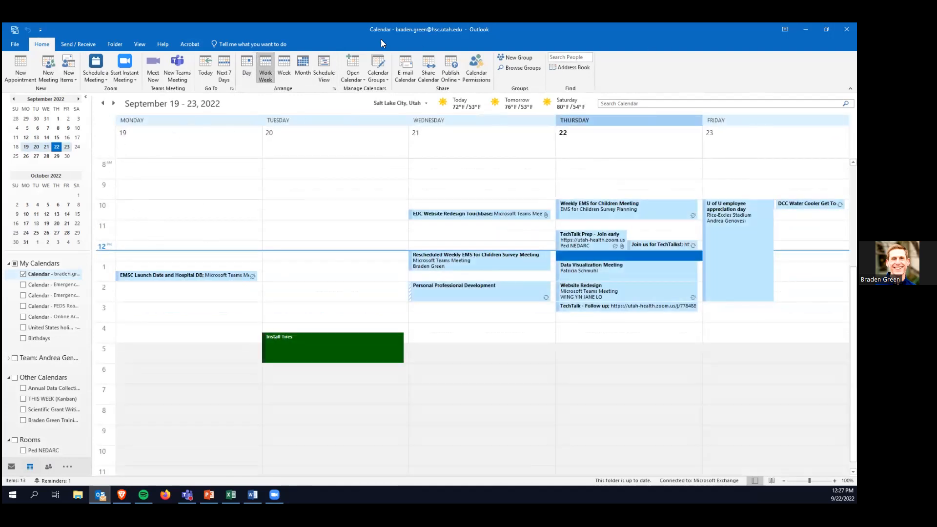
{"action": "left_click", "coordinate": [286, 68]}
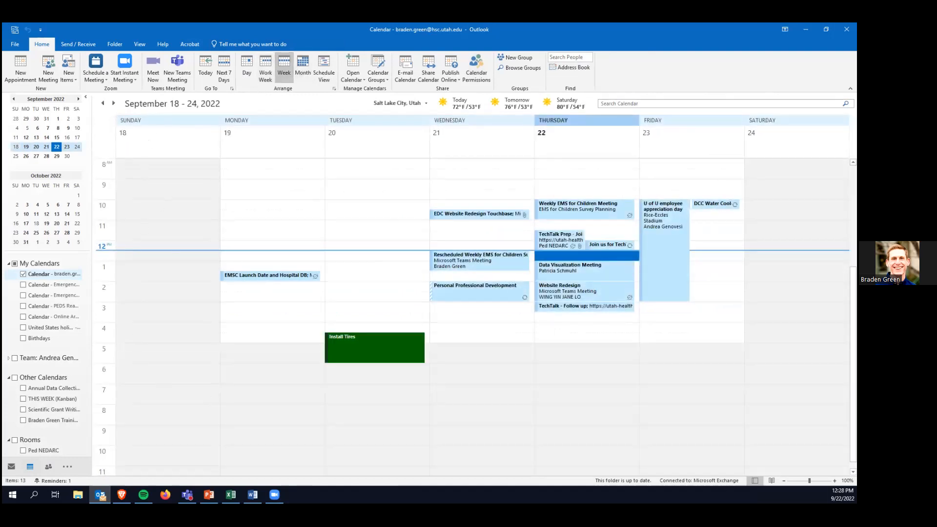
{"action": "left_click", "coordinate": [302, 64]}
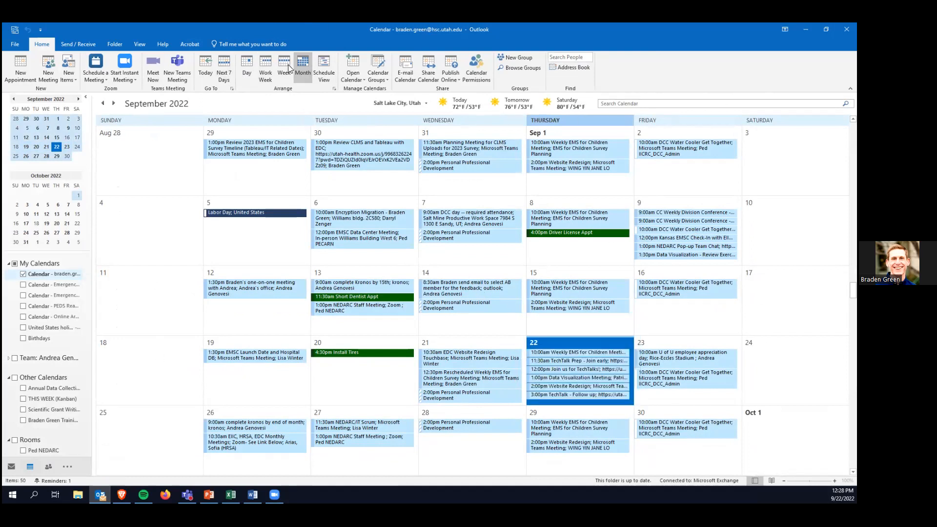
{"action": "left_click", "coordinate": [262, 66]}
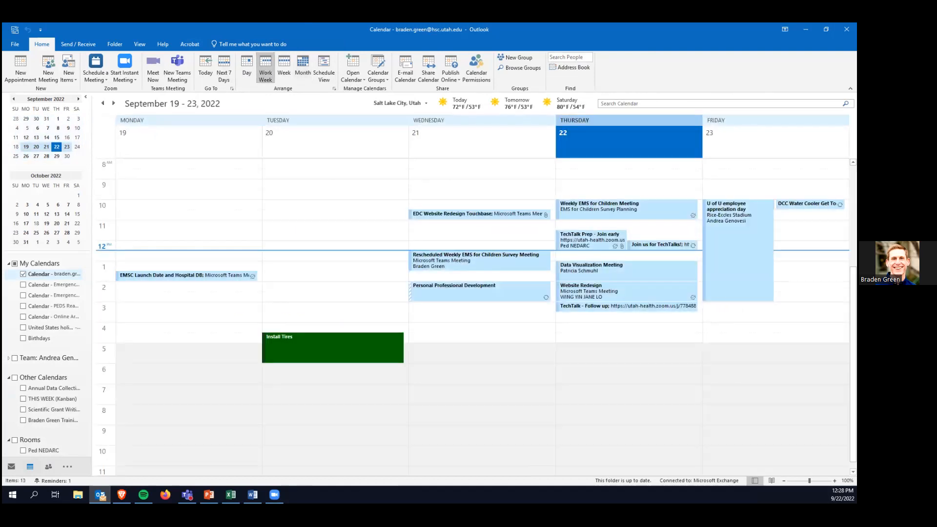
{"action": "key", "text": "alt+Tab"}
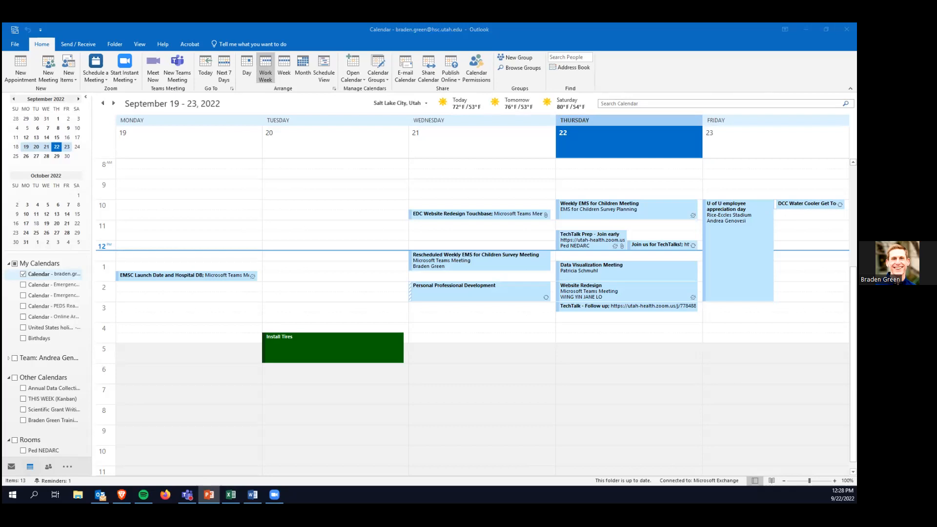
Draft a calendar sharing invitation with the details level set to Availability only, and close it unsent.
{"action": "left_click", "coordinate": [428, 66]}
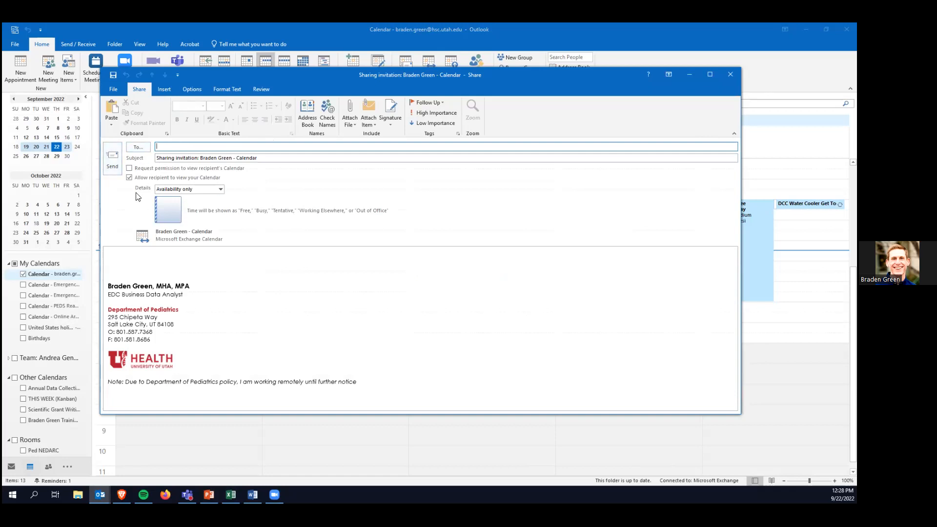
{"action": "left_click", "coordinate": [220, 189]}
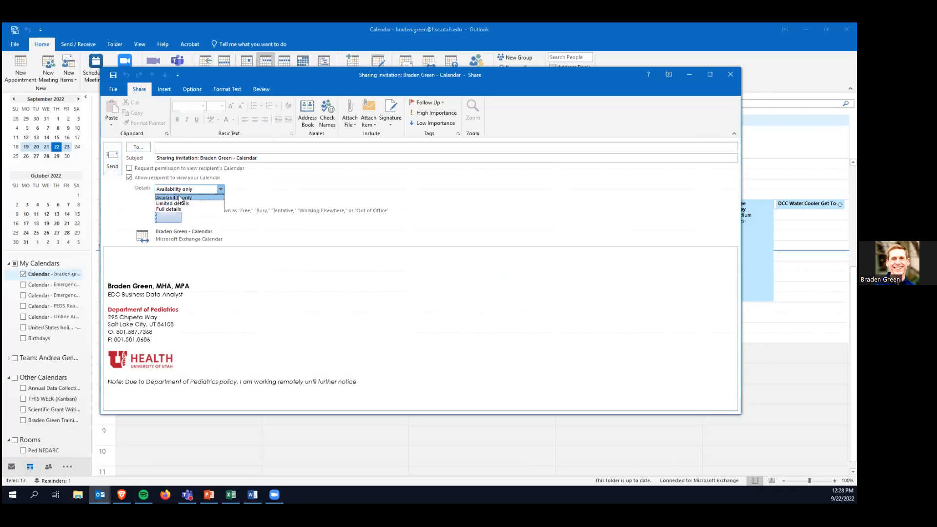
{"action": "left_click", "coordinate": [180, 198]}
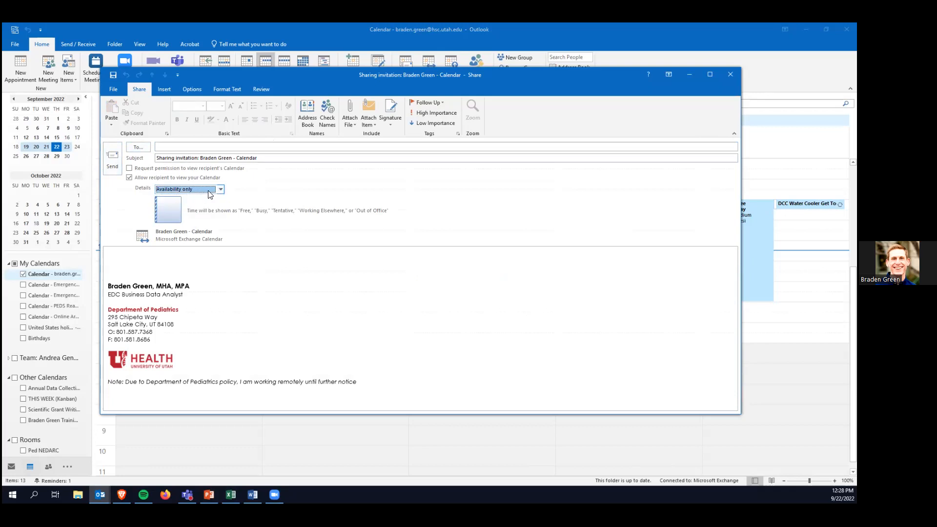
{"action": "left_click", "coordinate": [218, 188]}
{"action": "left_click", "coordinate": [246, 193]}
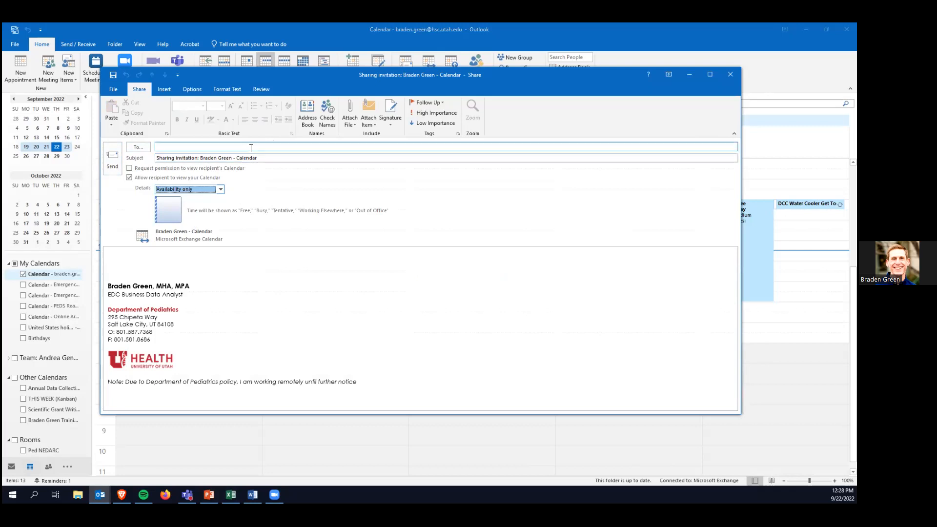
{"action": "left_click", "coordinate": [264, 159]}
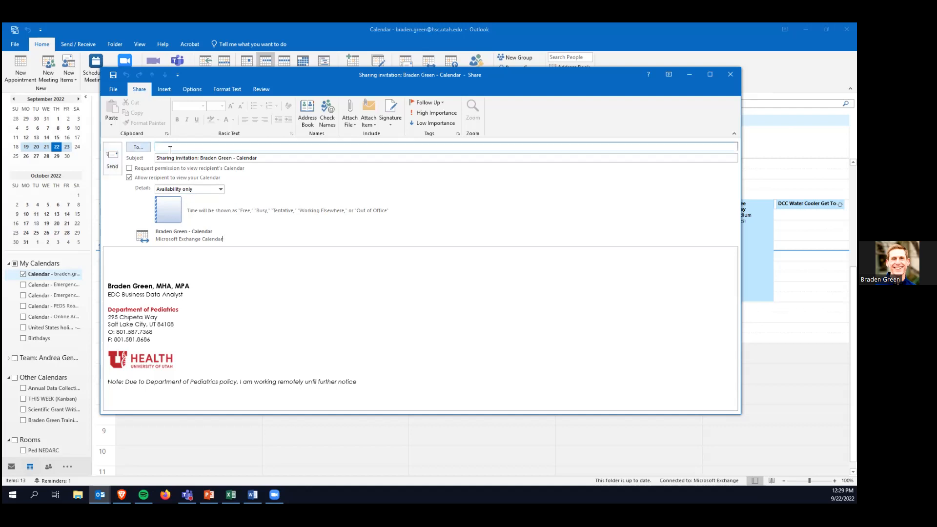
{"action": "left_click", "coordinate": [730, 74]}
{"action": "left_click", "coordinate": [434, 283]}
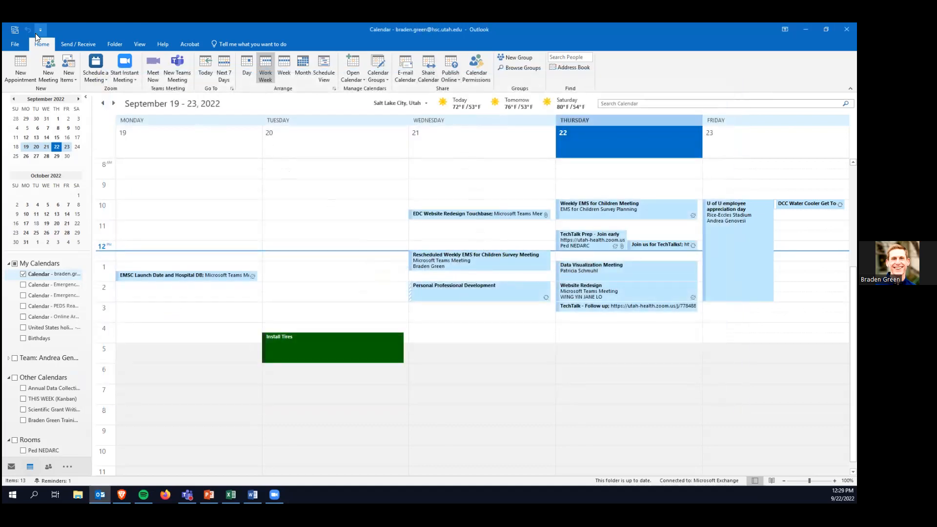
{"action": "left_click", "coordinate": [428, 66]}
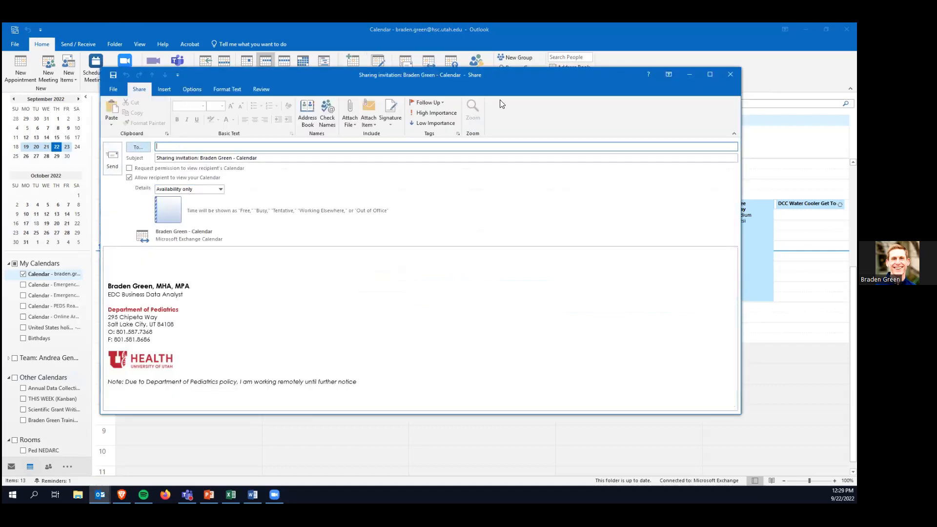
{"action": "left_click", "coordinate": [722, 73]}
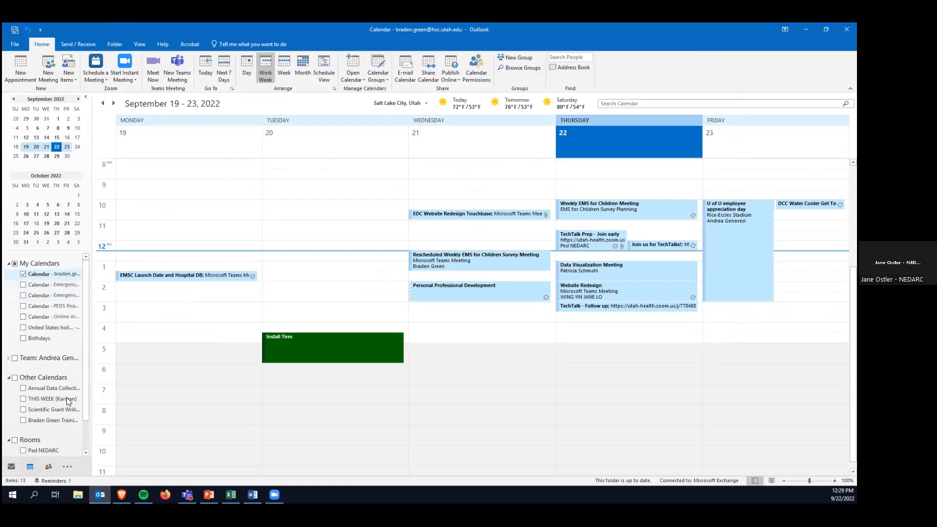
Find the EMSC Program Managers (09.20.2022) group in the contacts and examine its members and available actions.
{"action": "left_click", "coordinate": [48, 467]}
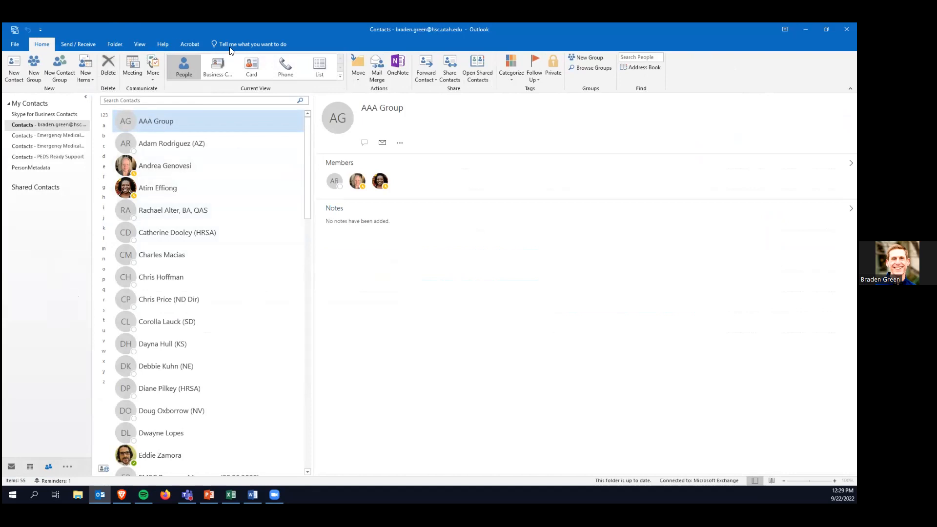
{"action": "left_click", "coordinate": [78, 44]}
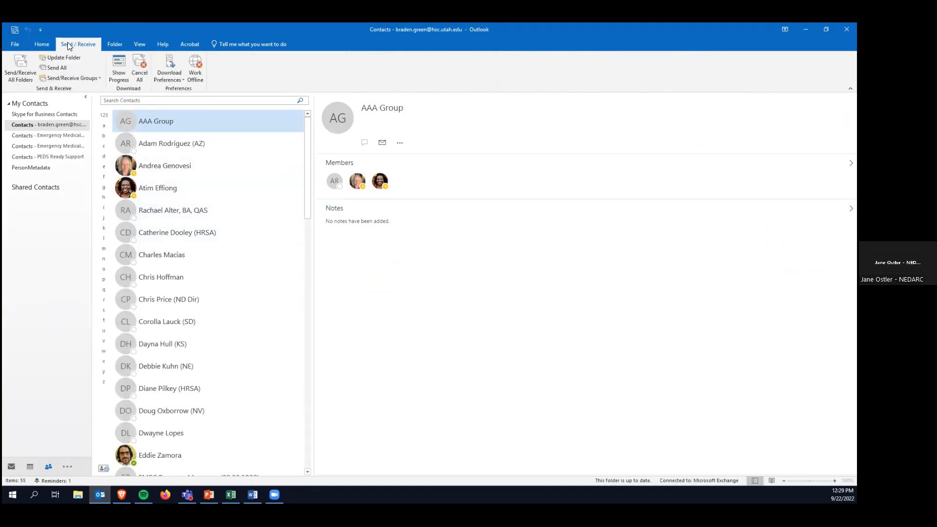
{"action": "left_click", "coordinate": [37, 43]}
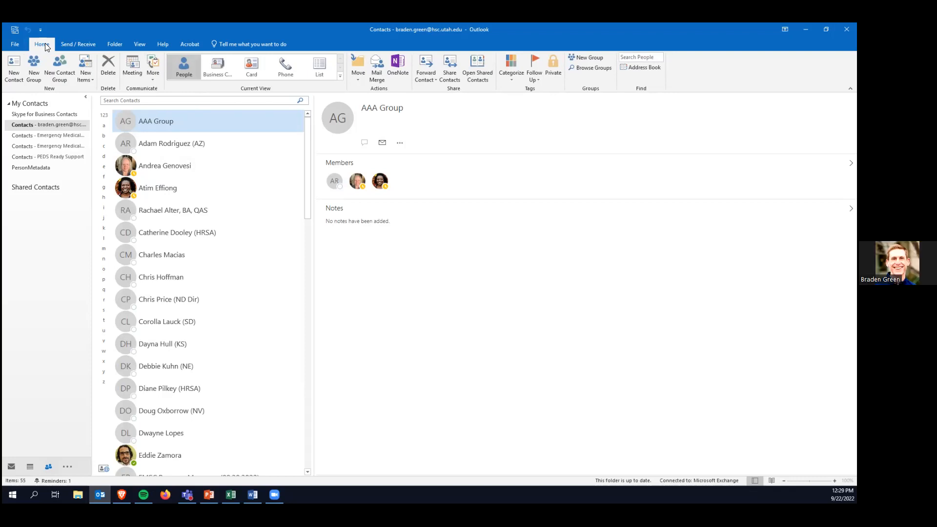
{"action": "scroll", "coordinate": [273, 332], "scroll_direction": "down", "scroll_amount": 3}
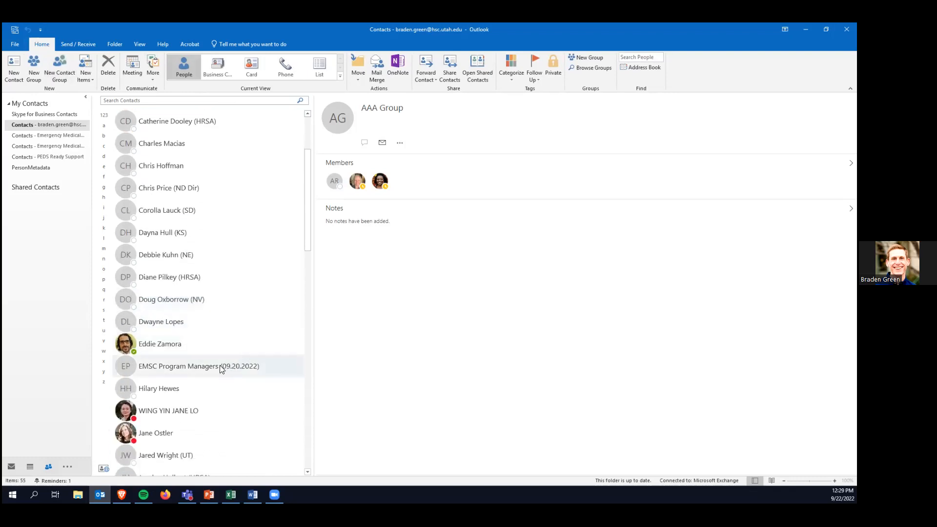
{"action": "right_click", "coordinate": [208, 369]}
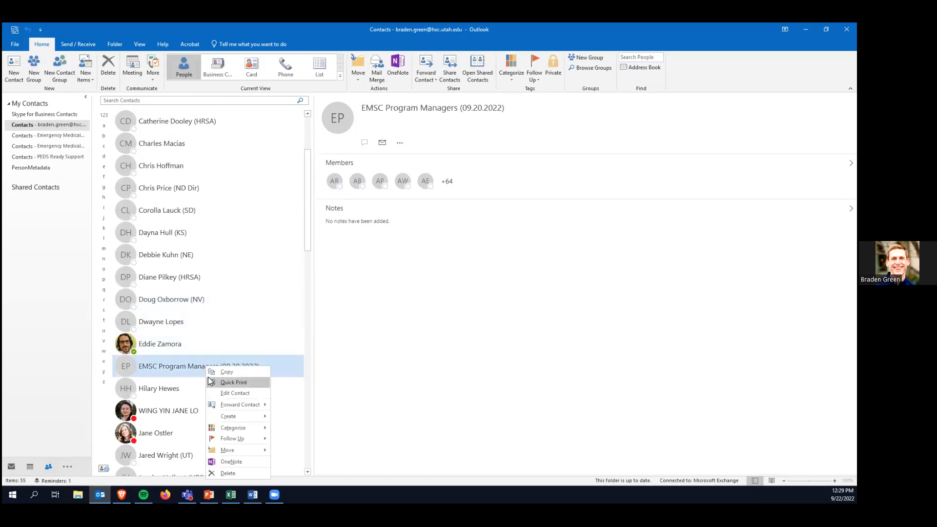
{"action": "left_click", "coordinate": [194, 376]}
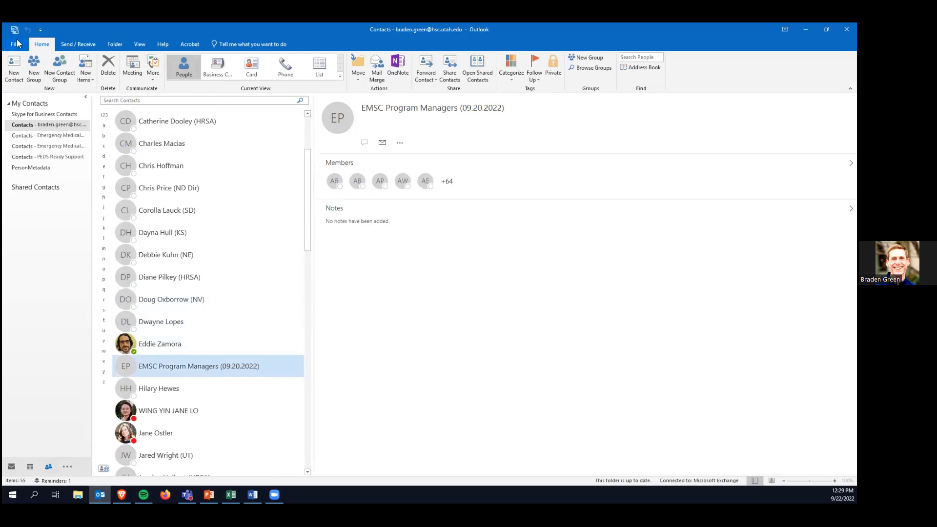
Start a new email message and resize its window wider and taller so the message body has room.
{"action": "left_click", "coordinate": [12, 467]}
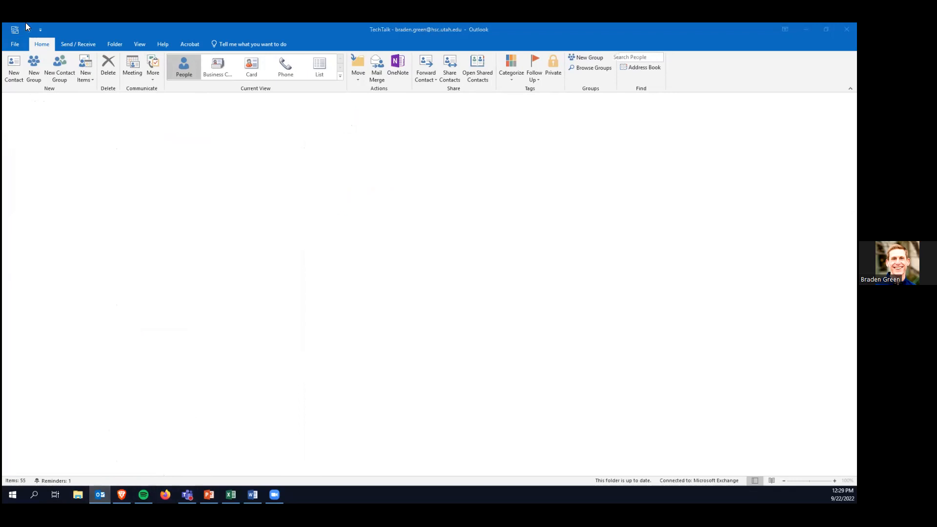
{"action": "left_click", "coordinate": [18, 69]}
{"action": "double_click", "coordinate": [579, 24]}
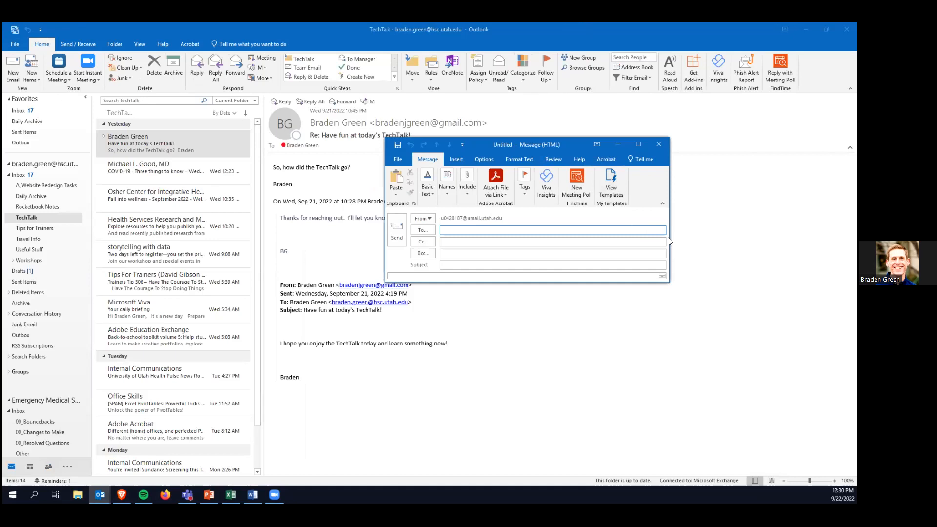
{"action": "left_click_drag", "start_coordinate": [672, 241], "coordinate": [826, 240]}
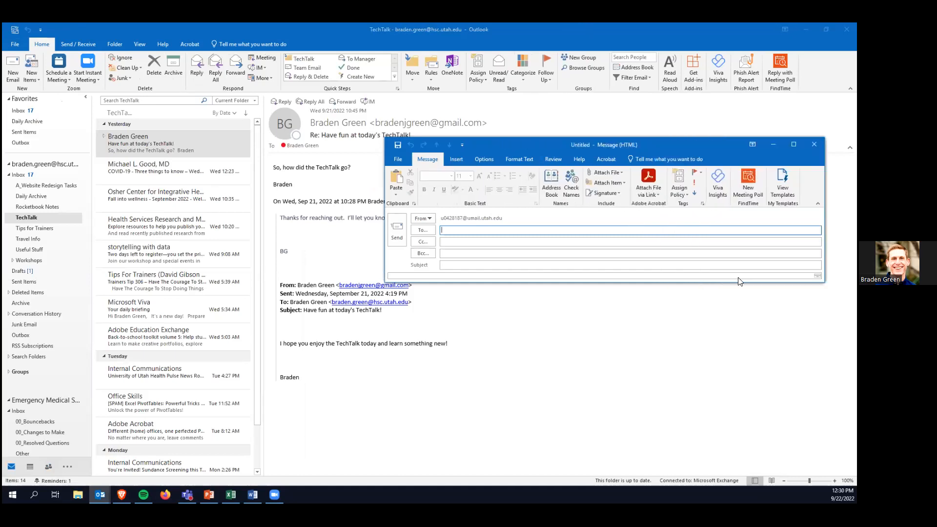
{"action": "left_click", "coordinate": [709, 286]}
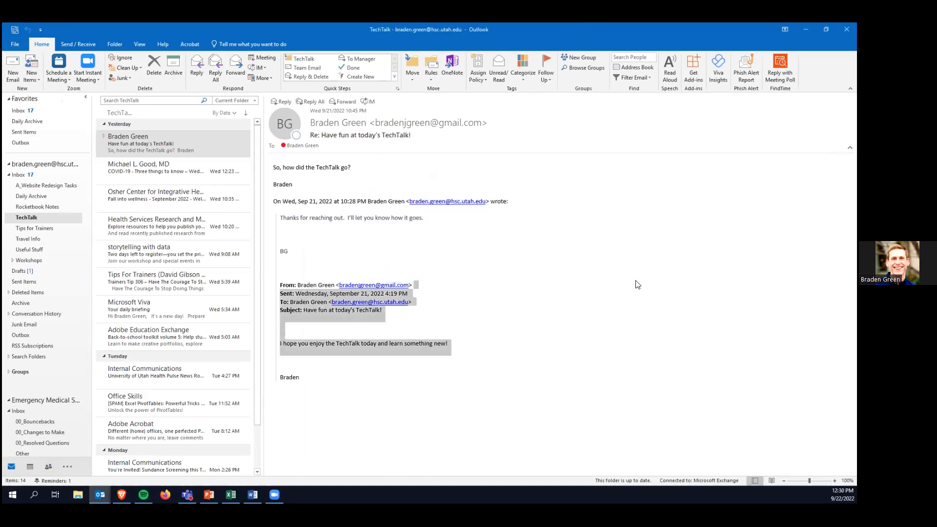
{"action": "mouse_move", "coordinate": [100, 494]}
{"action": "left_click", "coordinate": [125, 482]}
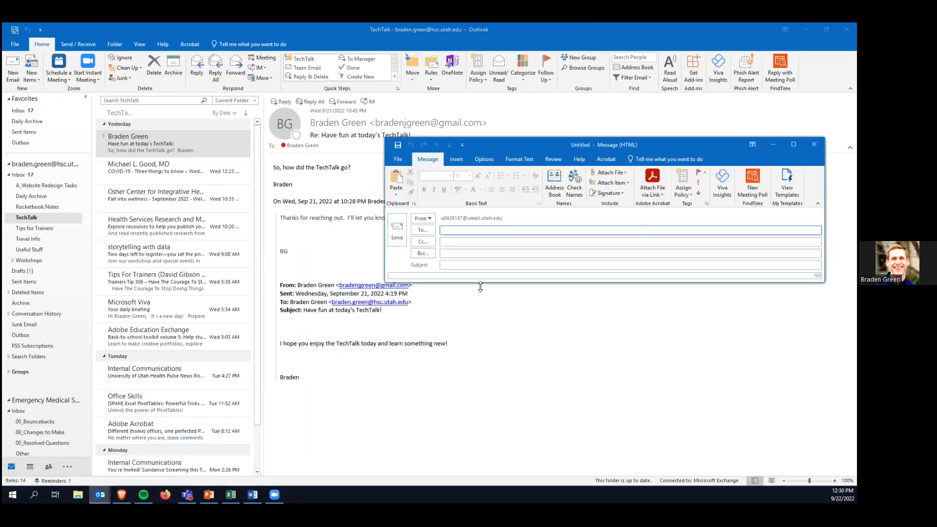
{"action": "left_click_drag", "start_coordinate": [480, 283], "coordinate": [481, 426]}
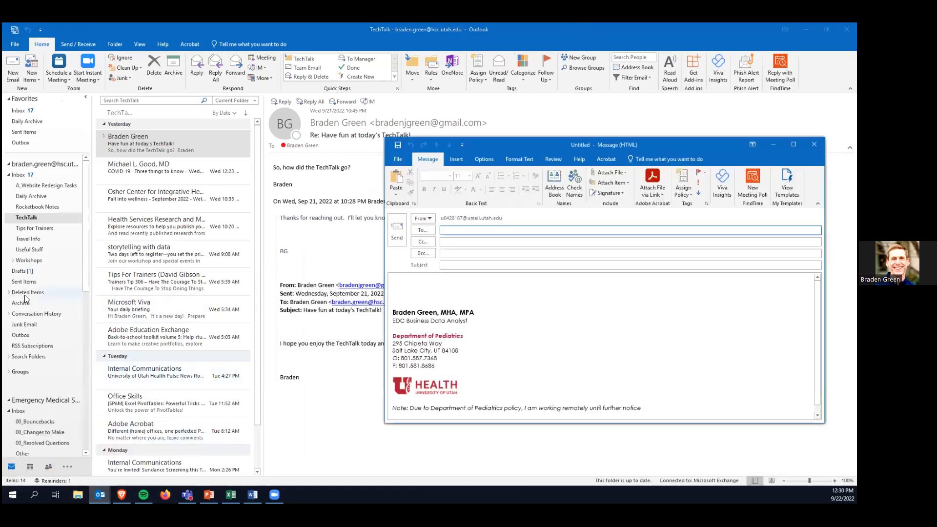
Reduce the Contacts window beside the draft and attach AAA Group to the message as an Outlook item.
{"action": "left_click", "coordinate": [49, 467]}
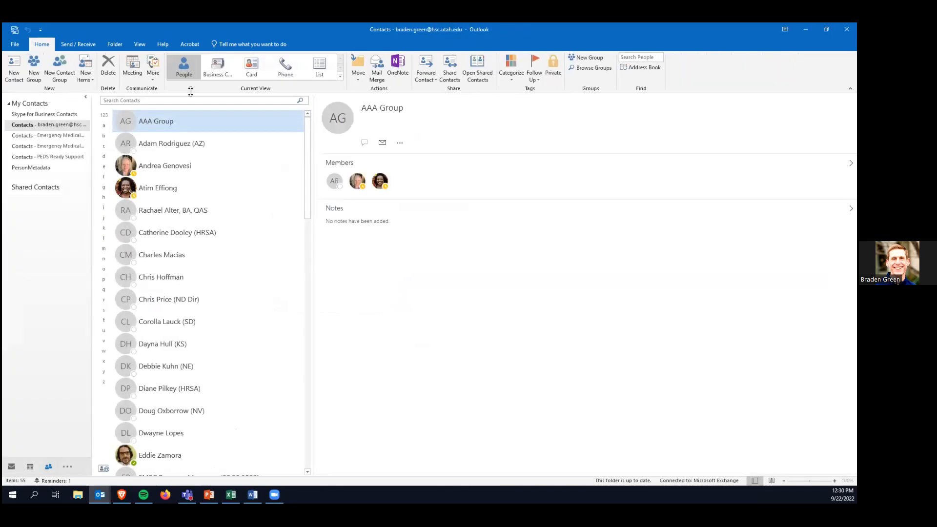
{"action": "double_click", "coordinate": [500, 35]}
{"action": "scroll", "coordinate": [153, 257], "scroll_direction": "down", "scroll_amount": 1}
{"action": "scroll", "coordinate": [153, 258], "scroll_direction": "up", "scroll_amount": 1}
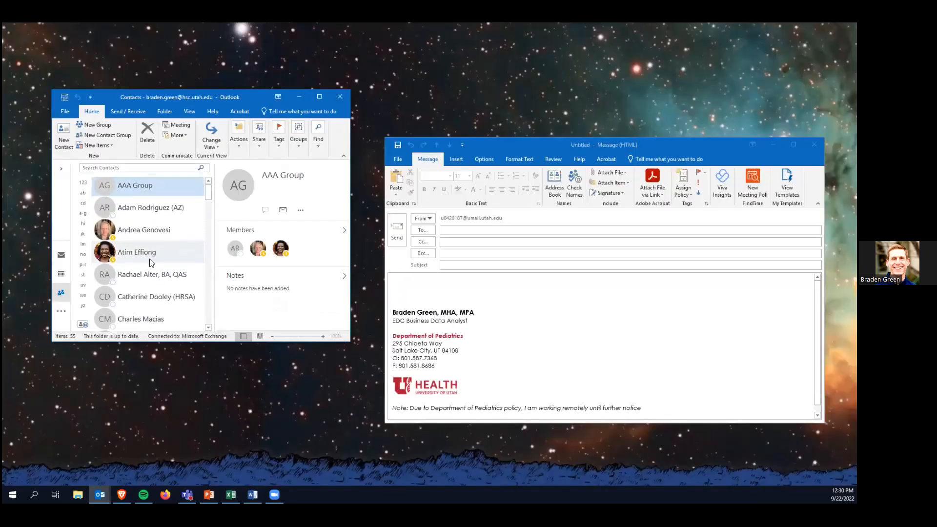
{"action": "left_click_drag", "start_coordinate": [466, 350], "coordinate": [510, 287]}
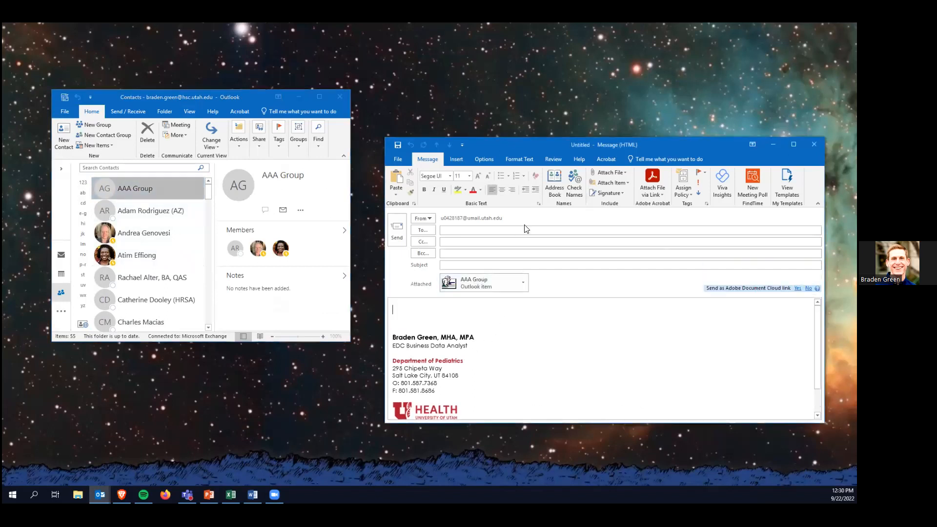
Select the draft's recipient line and the AAA Group attachment, and discard the message without saving.
{"action": "left_click", "coordinate": [480, 230]}
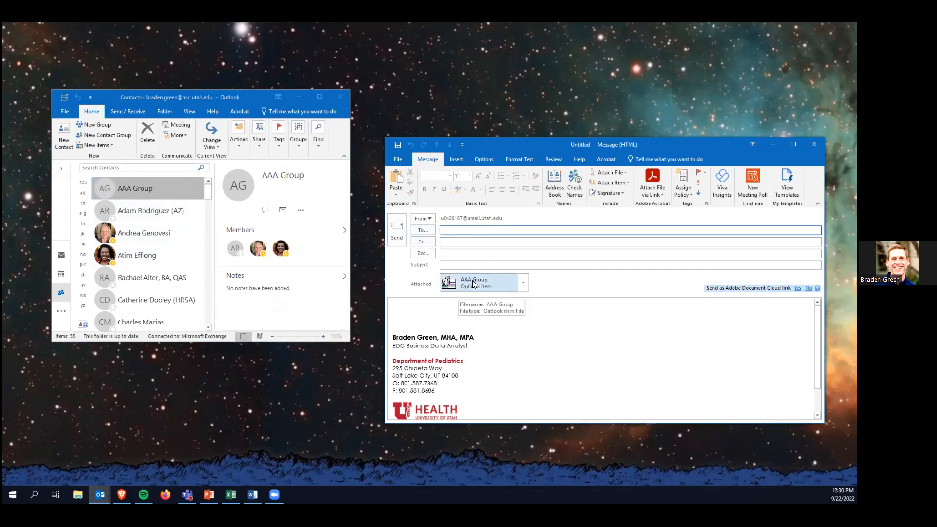
{"action": "left_click_drag", "start_coordinate": [476, 285], "coordinate": [503, 293]}
{"action": "left_click", "coordinate": [814, 143]}
{"action": "left_click", "coordinate": [434, 285]}
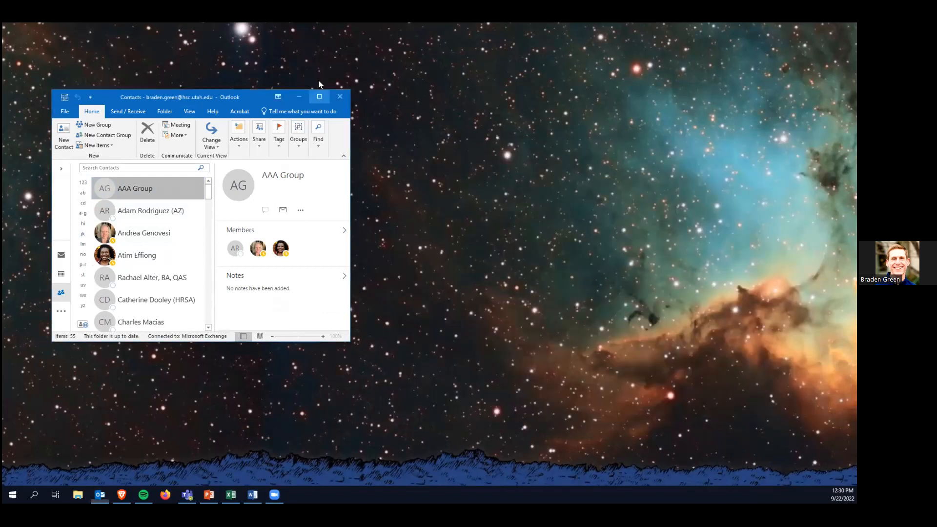
Maximize the Contacts window and browse the contact list, returning to AAA Group.
{"action": "left_click", "coordinate": [319, 96]}
{"action": "scroll", "coordinate": [175, 313], "scroll_direction": "down", "scroll_amount": 2}
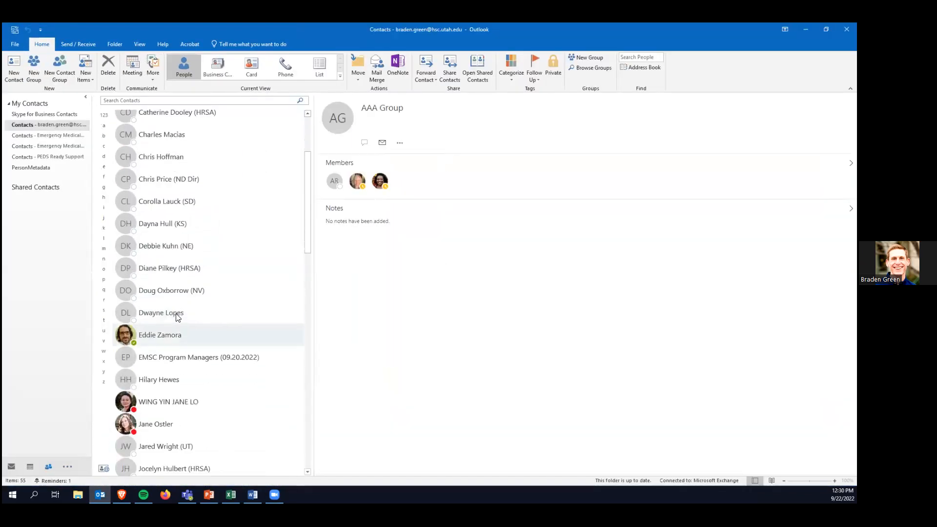
{"action": "scroll", "coordinate": [178, 317], "scroll_direction": "down", "scroll_amount": 1}
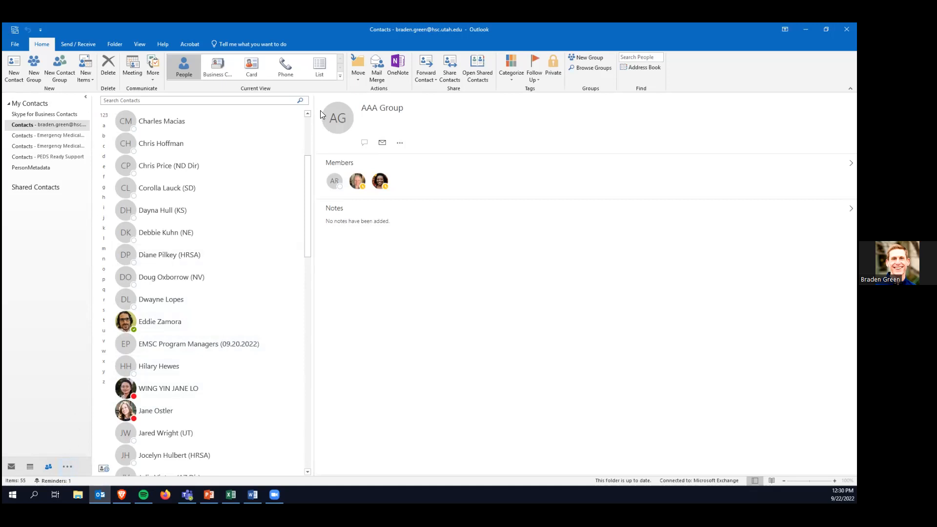
{"action": "scroll", "coordinate": [157, 223], "scroll_direction": "up", "scroll_amount": 2}
{"action": "scroll", "coordinate": [157, 223], "scroll_direction": "up", "scroll_amount": 1}
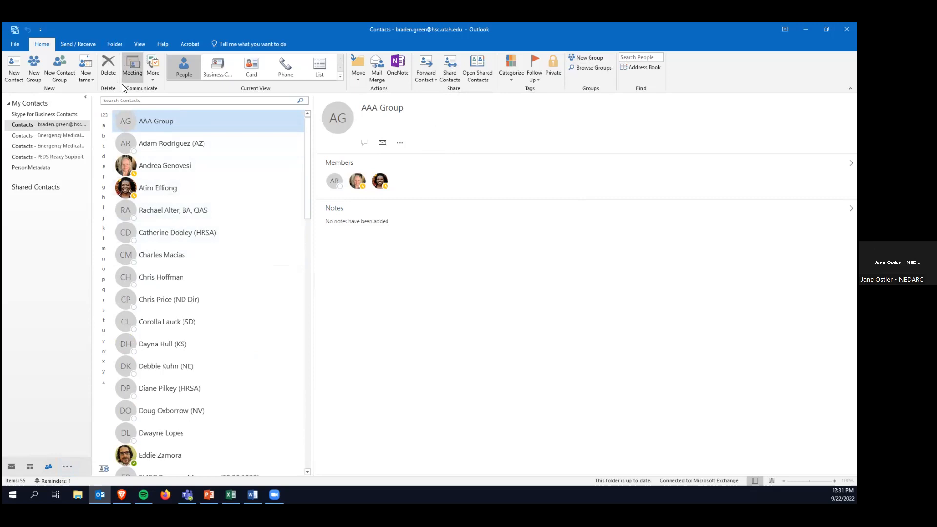
View the blank forms for a new contact group and a new contact, closing both unsaved.
{"action": "left_click", "coordinate": [60, 68]}
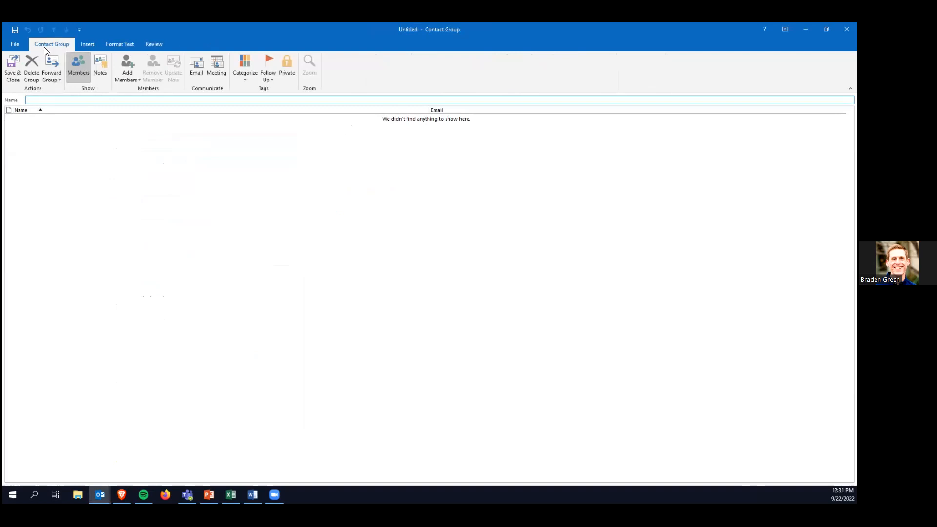
{"action": "left_click", "coordinate": [847, 29]}
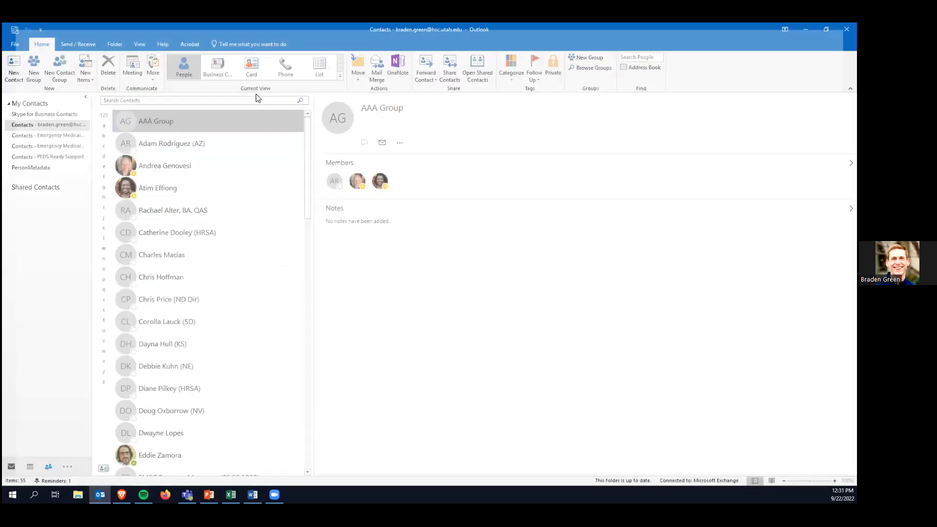
{"action": "left_click", "coordinate": [14, 68]}
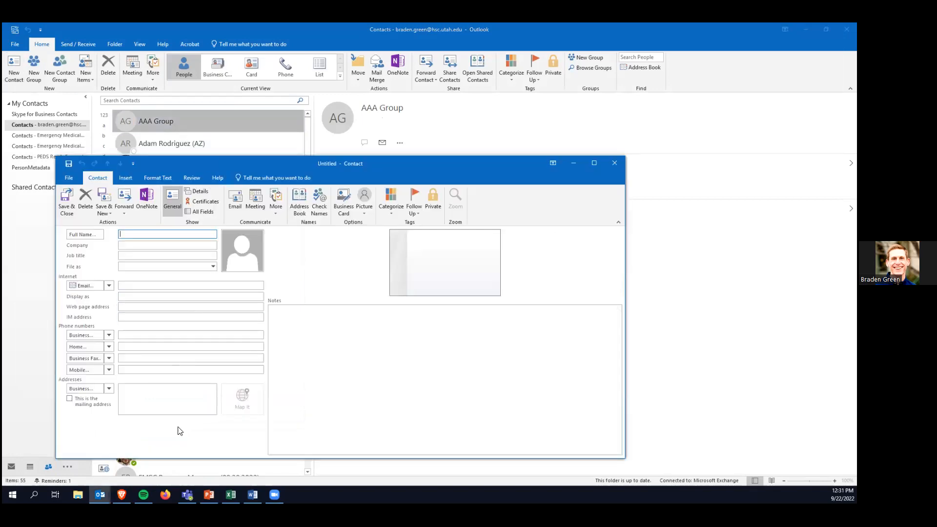
{"action": "left_click", "coordinate": [614, 163]}
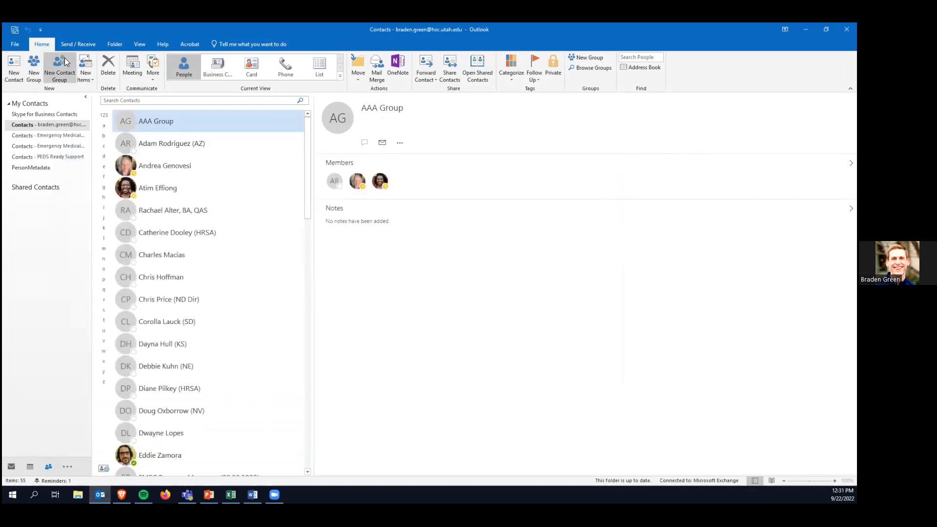
Start a new contact group and try selecting members from Outlook Contacts, cancelling the selection without adding anyone.
{"action": "left_click", "coordinate": [62, 58]}
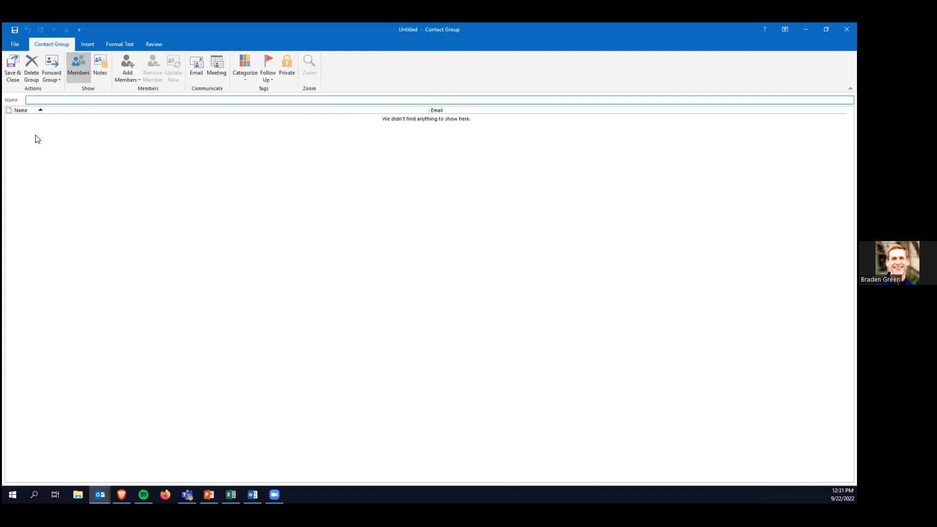
{"action": "type", "text": "jane"}
{"action": "key", "text": "BackSpace"}
{"action": "key", "text": "BackSpace"}
{"action": "left_click", "coordinate": [71, 147]}
{"action": "left_click", "coordinate": [132, 67]}
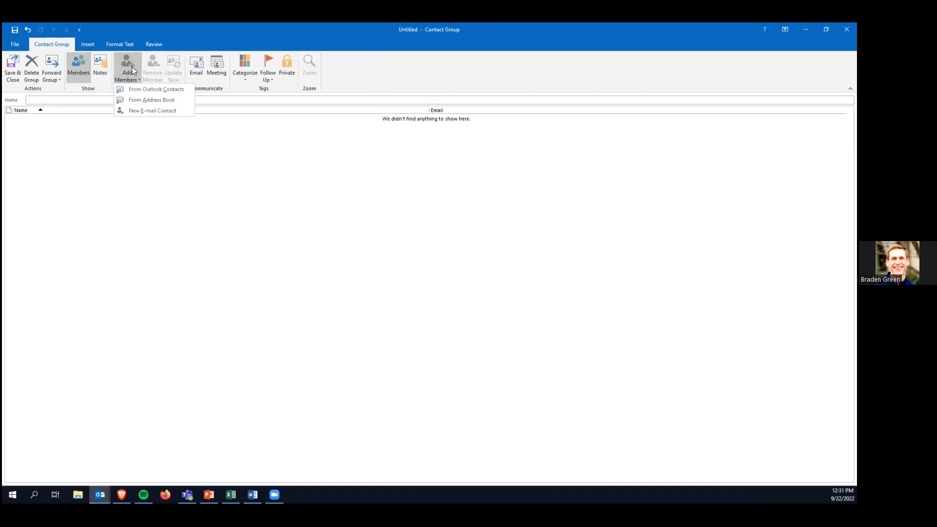
{"action": "left_click", "coordinate": [147, 88]}
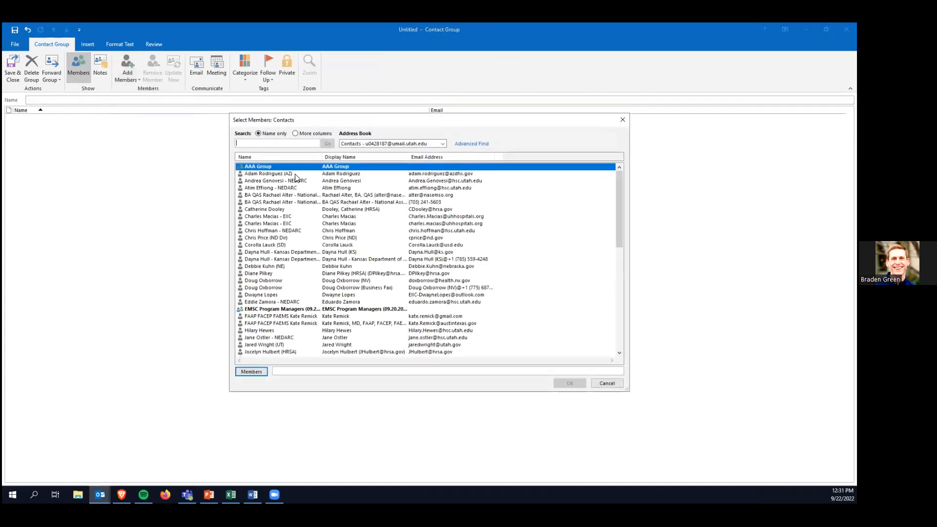
{"action": "left_click", "coordinate": [261, 196]}
{"action": "left_click", "coordinate": [258, 210]}
{"action": "left_click", "coordinate": [255, 230]}
{"action": "left_click_drag", "start_coordinate": [259, 252], "coordinate": [278, 261]}
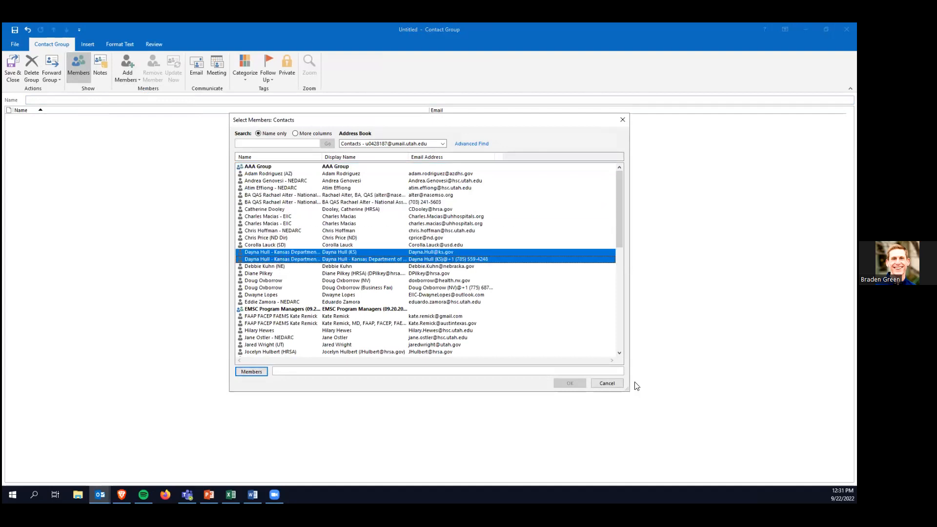
{"action": "left_click", "coordinate": [607, 383]}
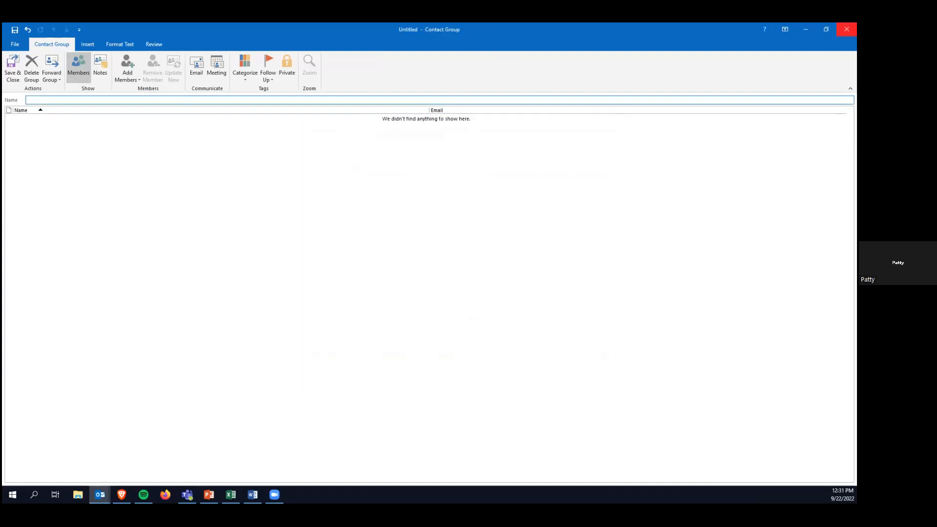
Check the untitled group's forwarding options and close the group without saving its changes.
{"action": "left_click", "coordinate": [846, 29]}
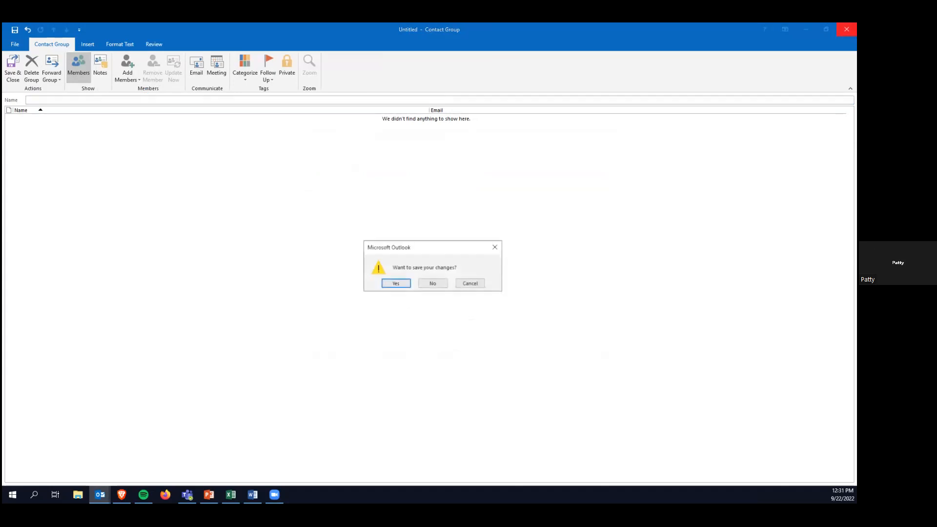
{"action": "left_click", "coordinate": [482, 285]}
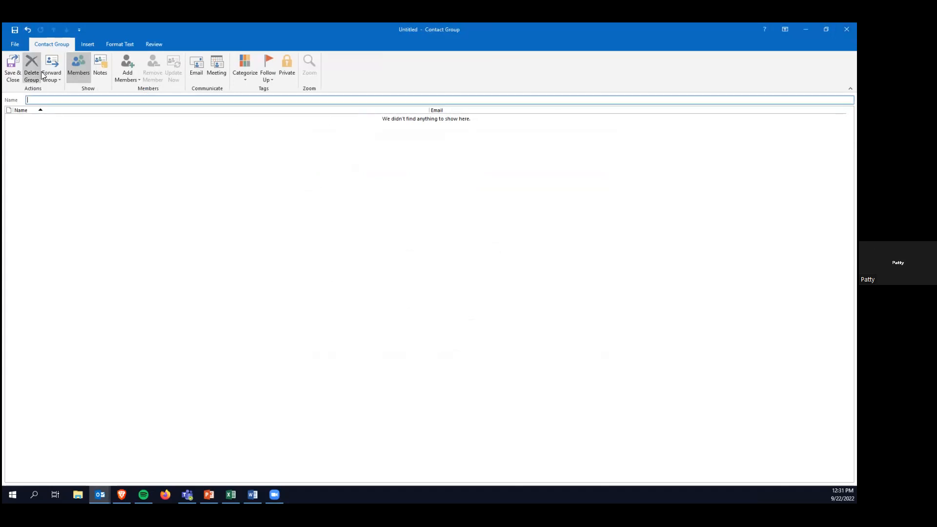
{"action": "left_click", "coordinate": [56, 78]}
{"action": "left_click", "coordinate": [67, 161]}
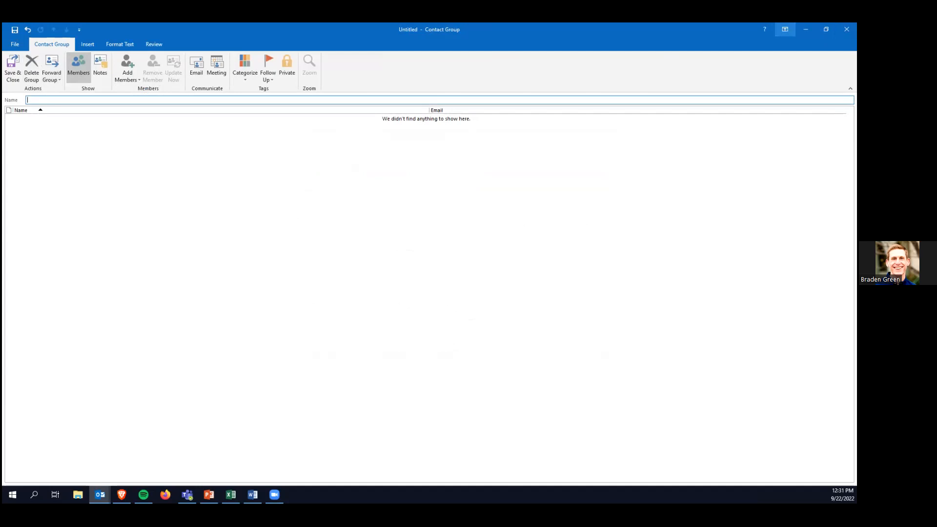
{"action": "left_click", "coordinate": [847, 29]}
{"action": "left_click", "coordinate": [425, 282]}
Review the full member list of EMSC Program Managers (09.20.2022), close it, and look through the rest of the contacts.
{"action": "scroll", "coordinate": [209, 309], "scroll_direction": "down", "scroll_amount": 4}
{"action": "left_click", "coordinate": [185, 300]}
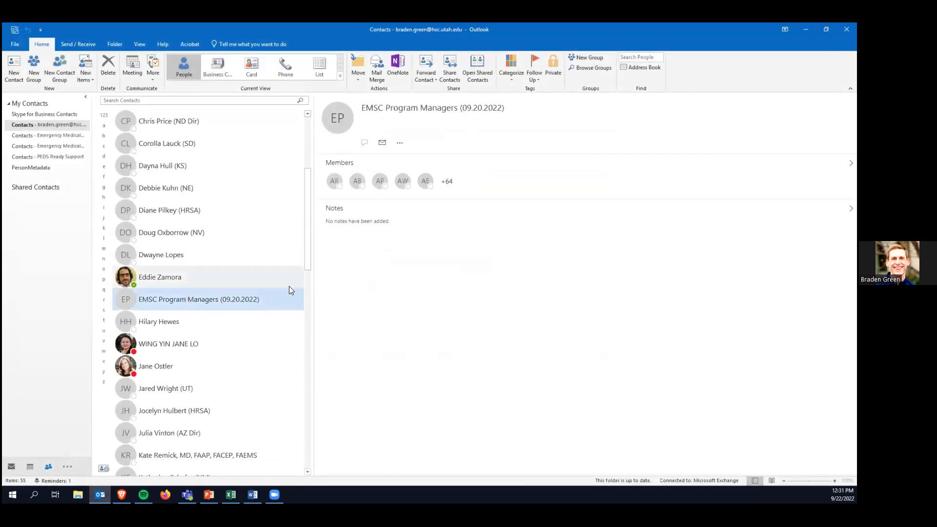
{"action": "double_click", "coordinate": [208, 299]}
{"action": "scroll", "coordinate": [222, 264], "scroll_direction": "down", "scroll_amount": 6}
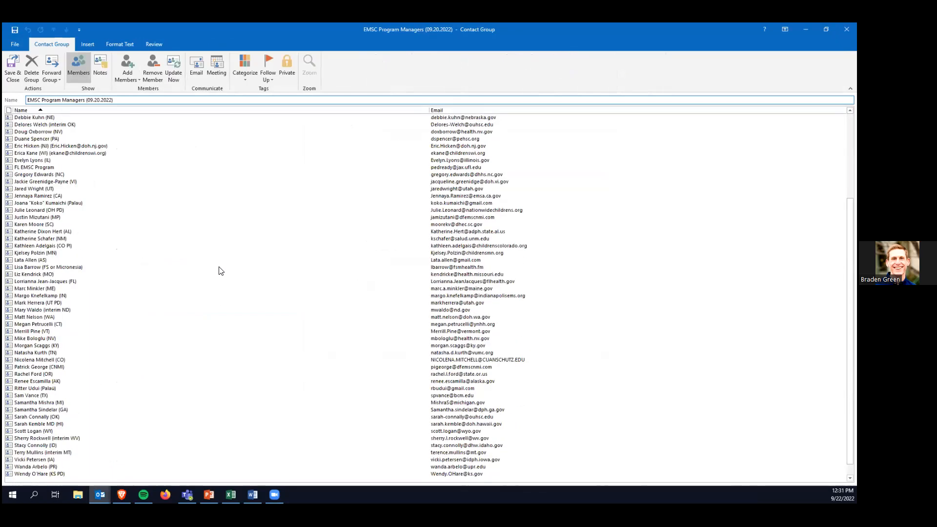
{"action": "left_click", "coordinate": [847, 29]}
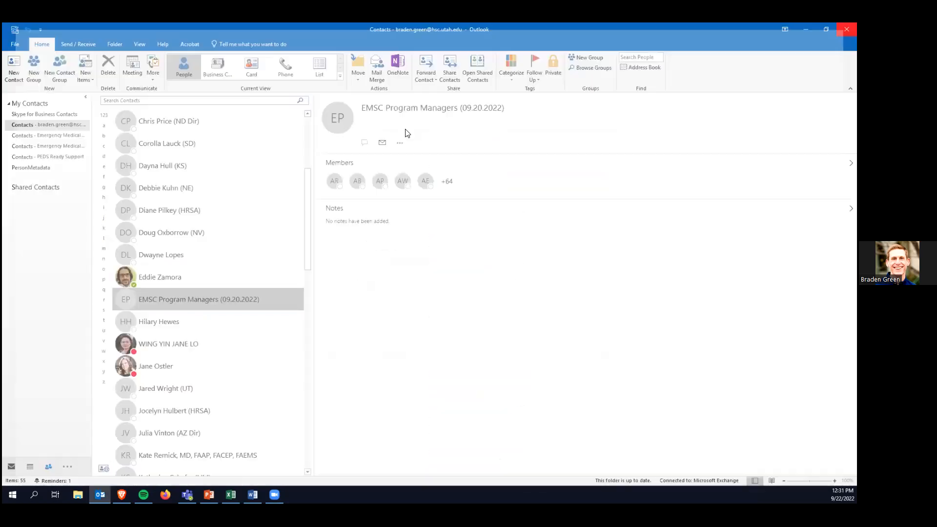
{"action": "scroll", "coordinate": [190, 259], "scroll_direction": "down", "scroll_amount": 10}
{"action": "scroll", "coordinate": [176, 264], "scroll_direction": "down", "scroll_amount": 3}
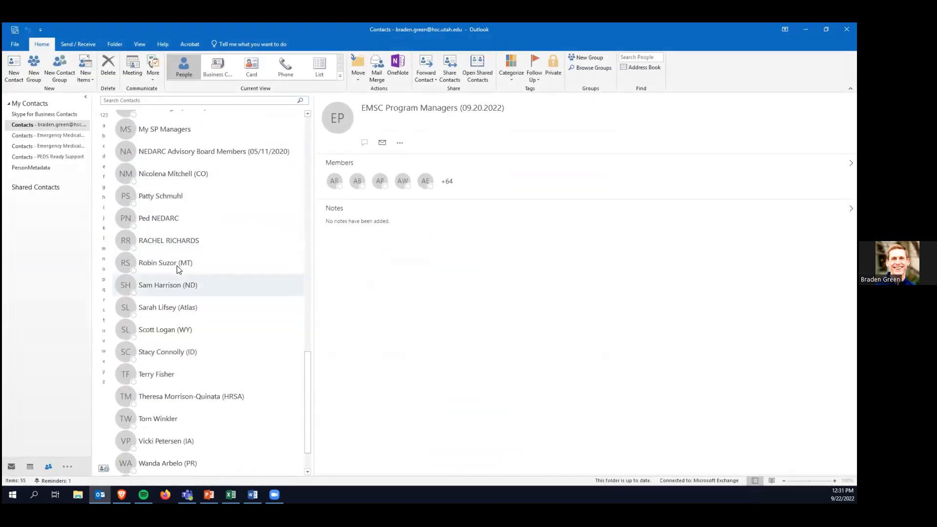
{"action": "scroll", "coordinate": [176, 268], "scroll_direction": "up", "scroll_amount": 5}
{"action": "scroll", "coordinate": [180, 266], "scroll_direction": "up", "scroll_amount": 7}
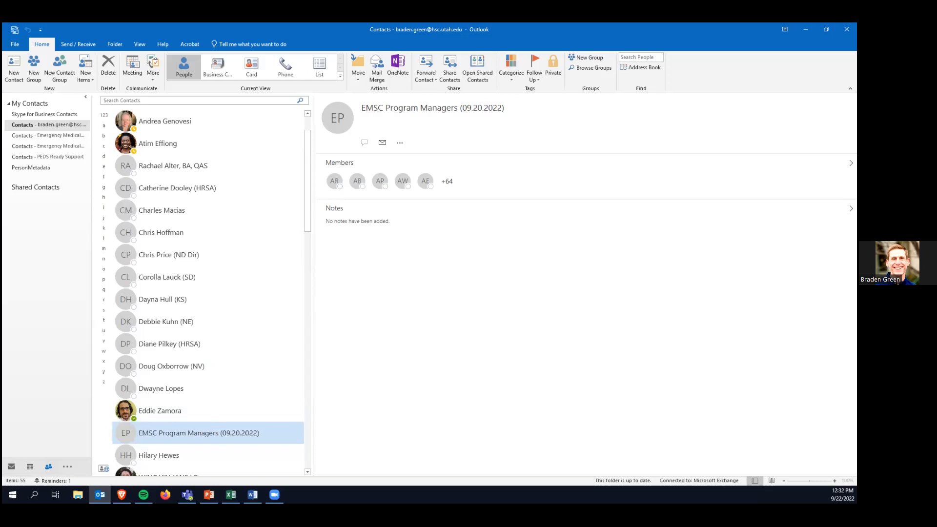
Examine the Private option of Tuesday's Install Tires appointment in the calendar, and close the appointment.
{"action": "left_click", "coordinate": [30, 466]}
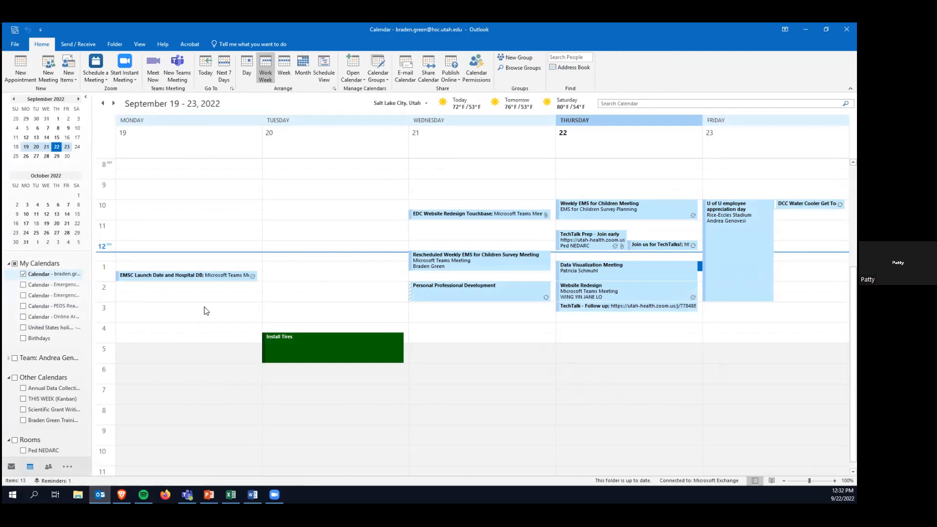
{"action": "left_click", "coordinate": [328, 341]}
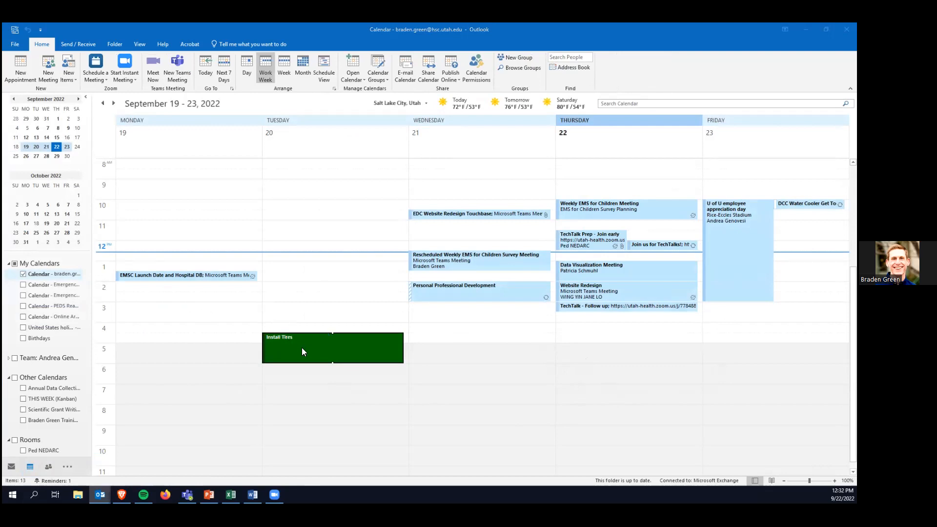
{"action": "double_click", "coordinate": [332, 347]}
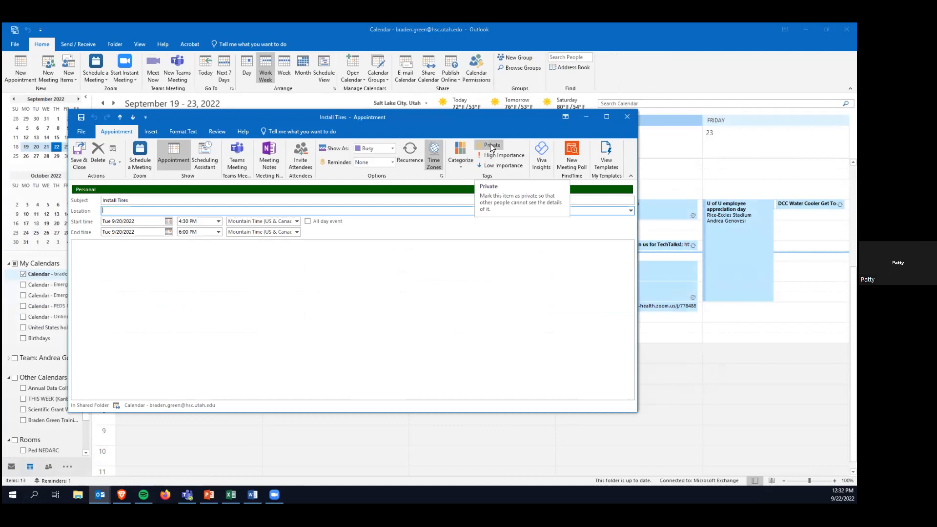
{"action": "left_click", "coordinate": [627, 117]}
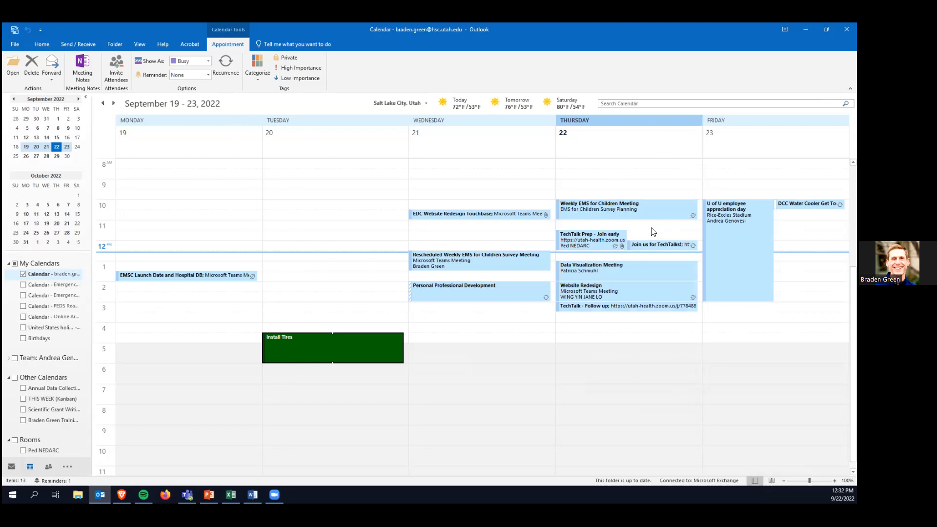
Mark Tuesday's Install Tires appointment as private and close it, saving the change.
{"action": "double_click", "coordinate": [313, 346]}
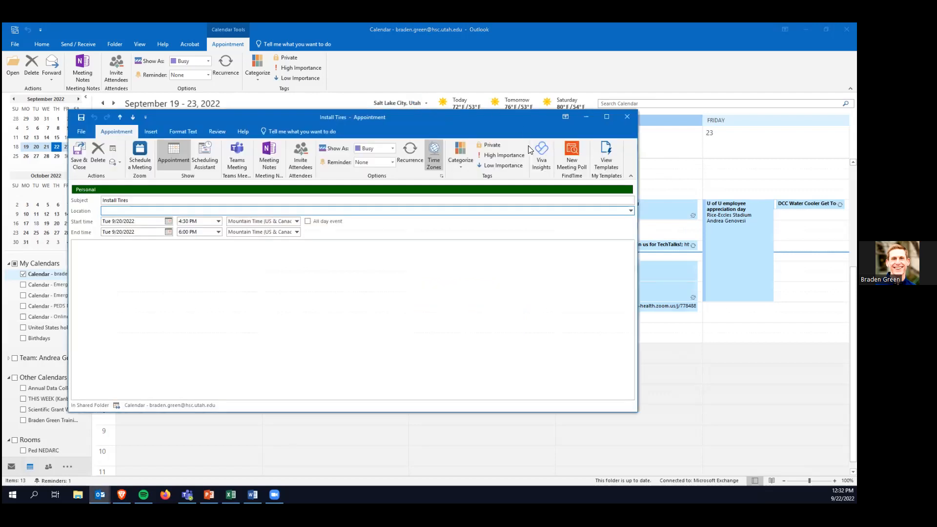
{"action": "left_click", "coordinate": [492, 144]}
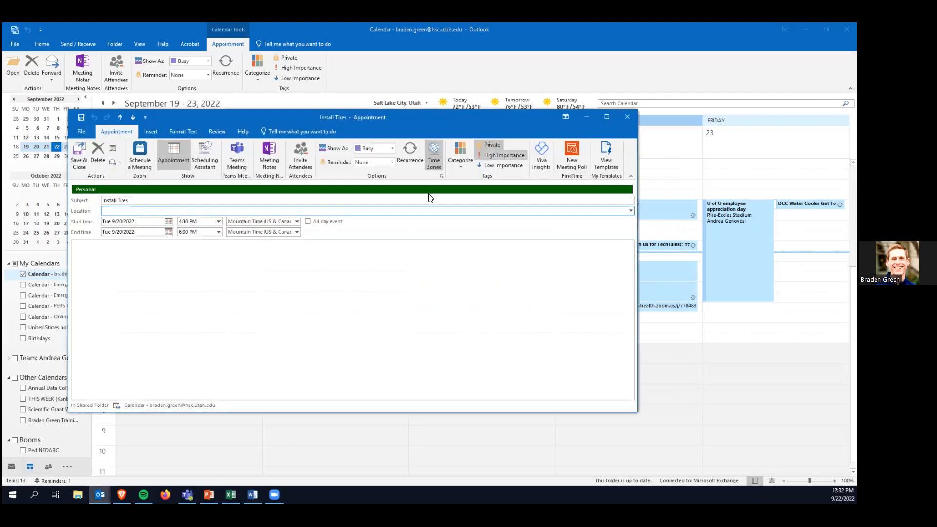
{"action": "left_click", "coordinate": [627, 119]}
{"action": "left_click", "coordinate": [397, 281]}
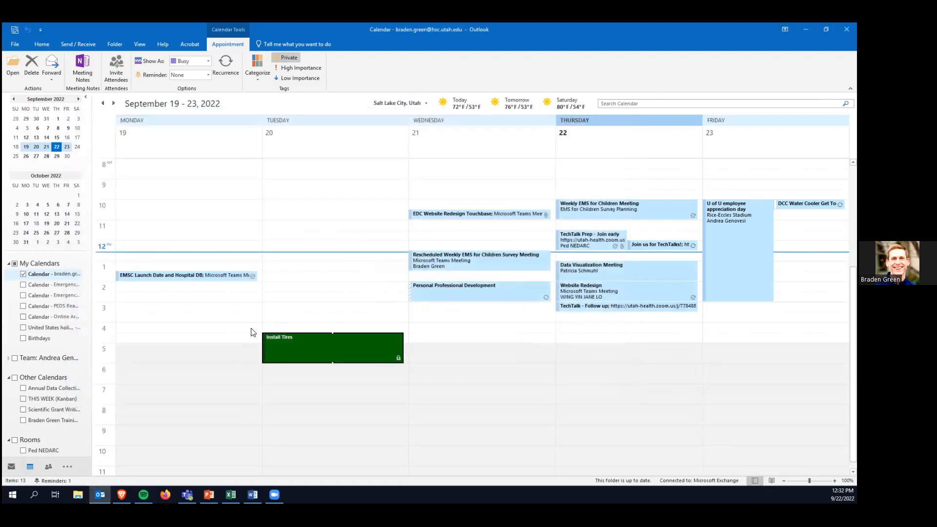
Show the team's calendars alongside the own calendar and inspect several of the colleagues' Busy blocks.
{"action": "left_click", "coordinate": [15, 358]}
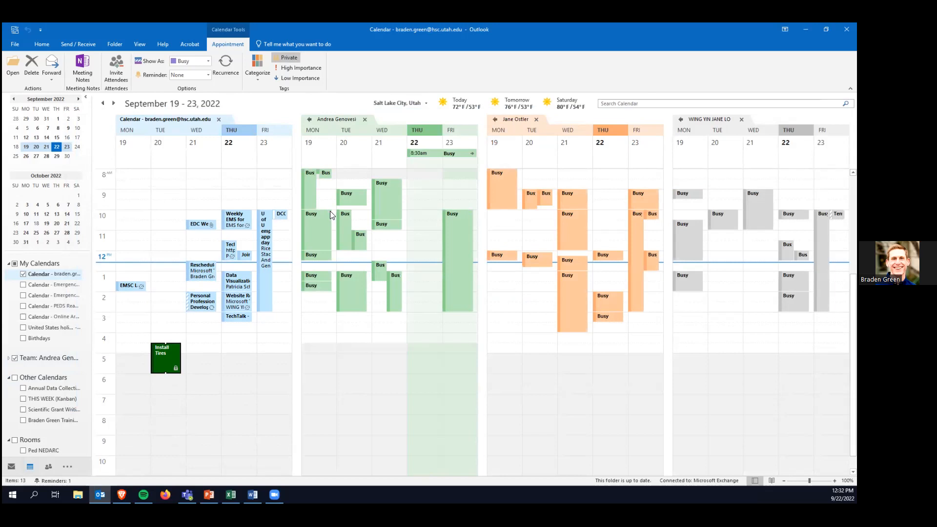
{"action": "left_click", "coordinate": [313, 218]}
{"action": "left_click", "coordinate": [347, 219]}
{"action": "left_click", "coordinate": [383, 195]}
{"action": "left_click", "coordinate": [444, 234]}
{"action": "left_click", "coordinate": [527, 196]}
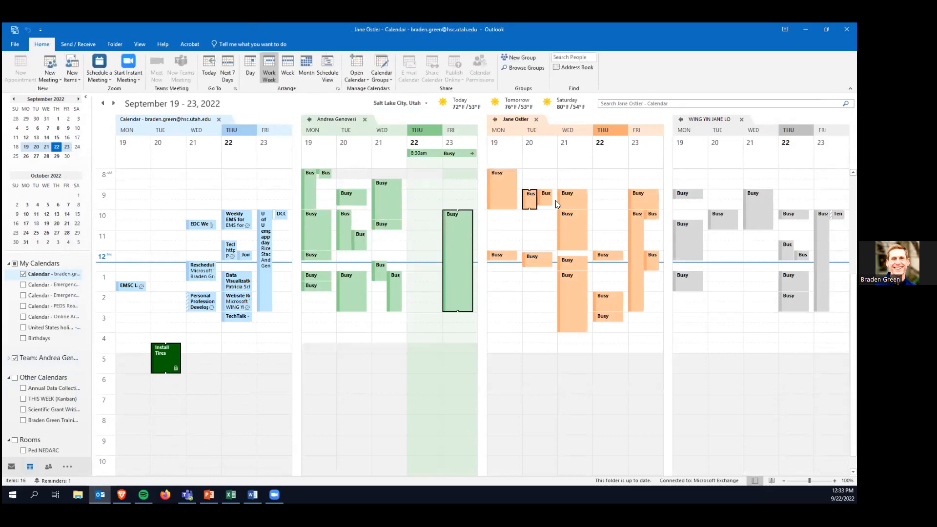
{"action": "left_click", "coordinate": [560, 290]}
{"action": "left_click", "coordinate": [600, 256]}
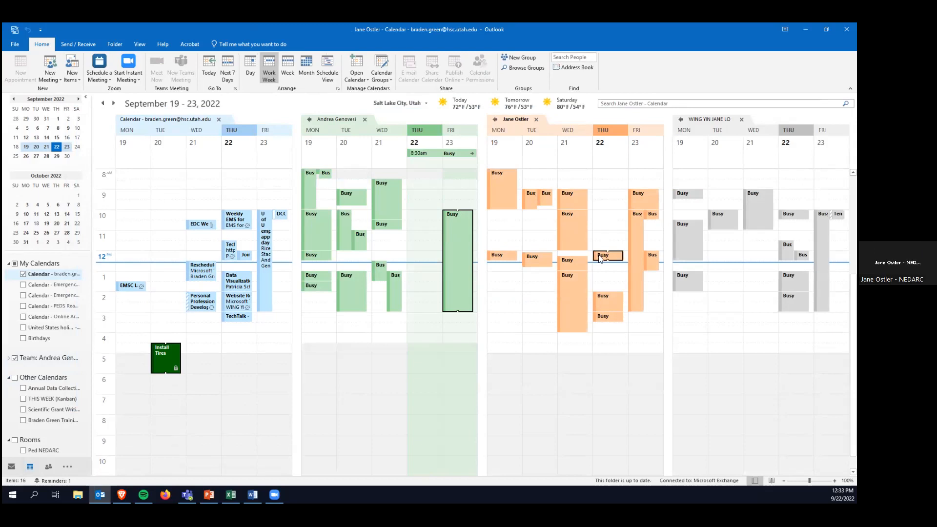
{"action": "left_click", "coordinate": [575, 232]}
{"action": "mouse_move", "coordinate": [573, 221]}
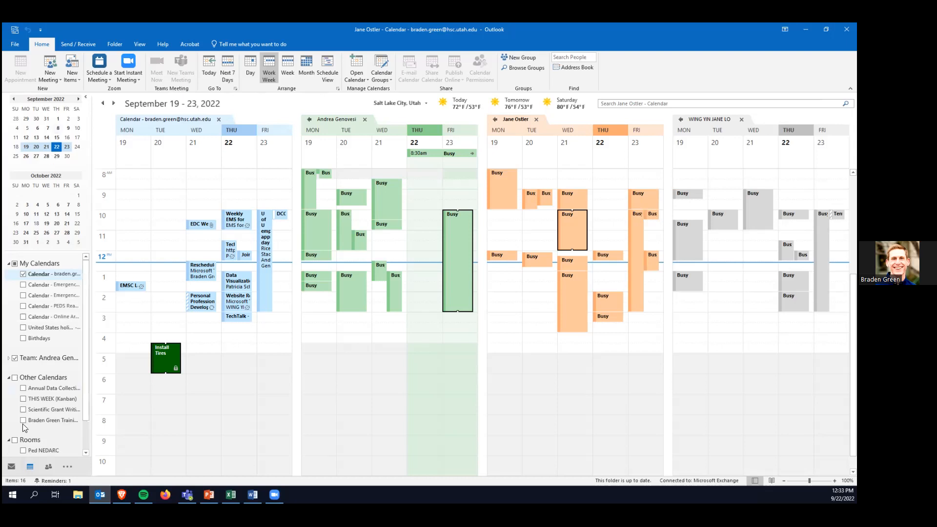
Switch to the TechTalk mail folder, open the Outlook options briefly and cancel them.
{"action": "left_click", "coordinate": [12, 466]}
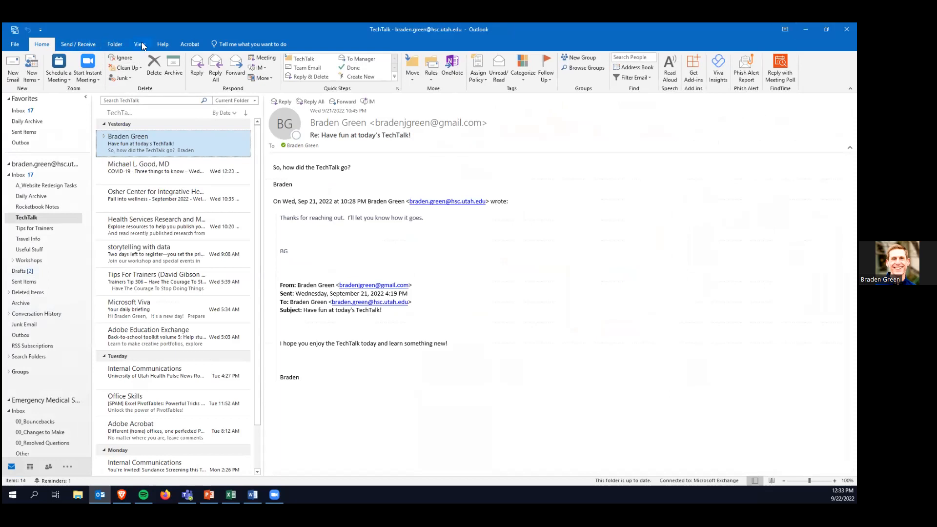
{"action": "left_click", "coordinate": [15, 44]}
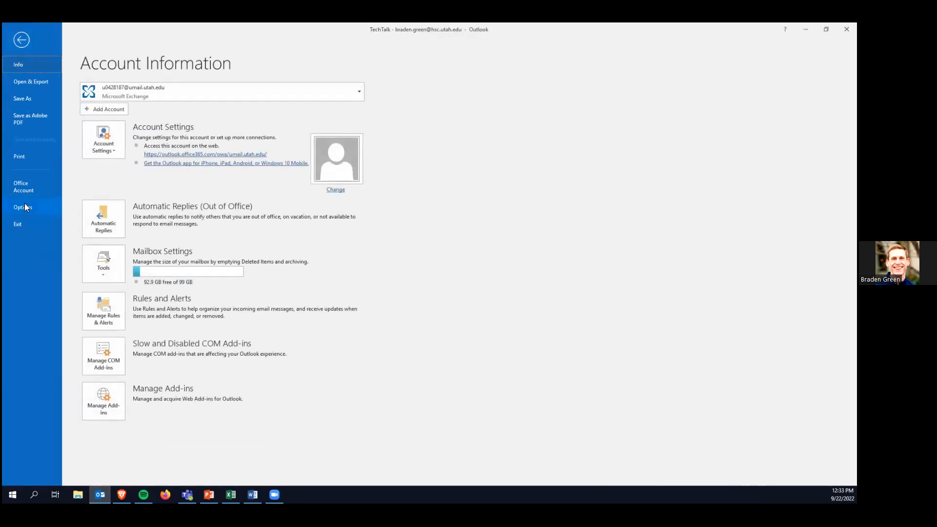
{"action": "left_click", "coordinate": [25, 207]}
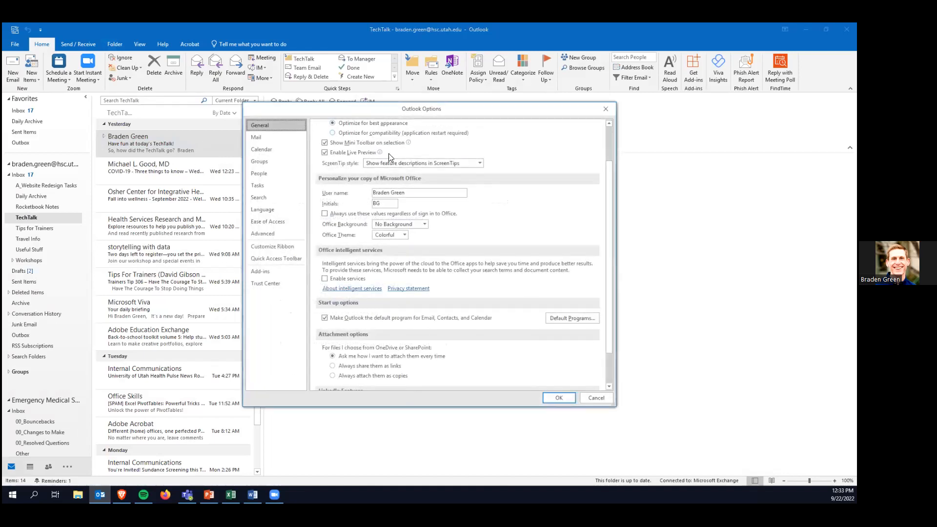
{"action": "left_click", "coordinate": [597, 398]}
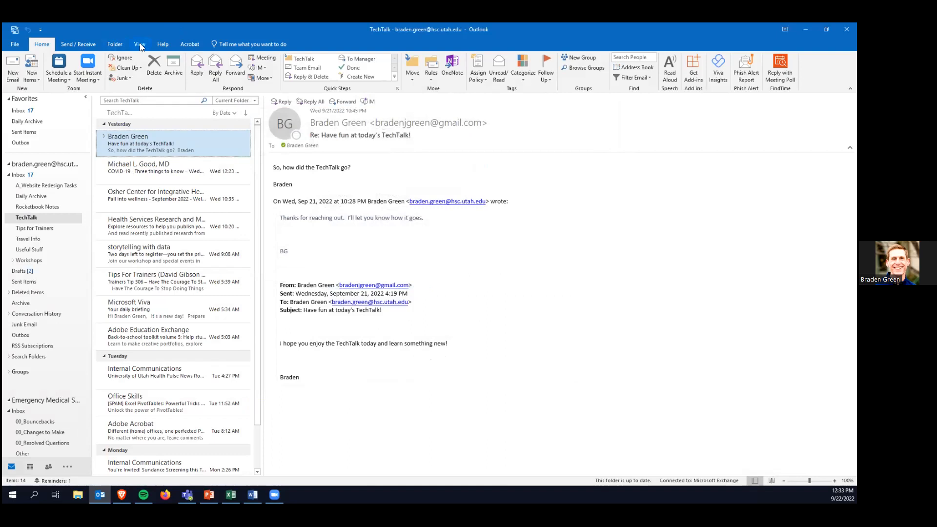
Check the advanced settings of the mail folder's Compact view, cancel them, and reset the view to its original settings.
{"action": "left_click", "coordinate": [140, 44]}
{"action": "left_click", "coordinate": [32, 57]}
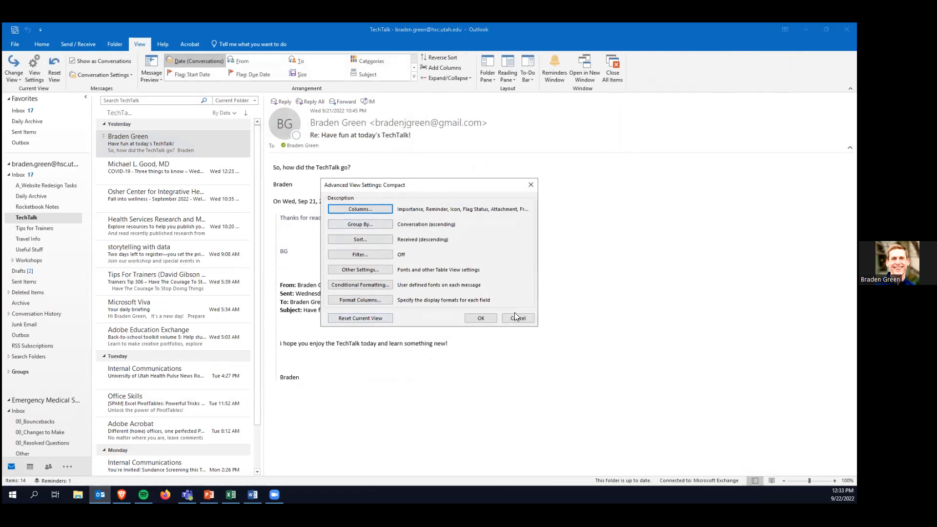
{"action": "left_click", "coordinate": [516, 317]}
{"action": "left_click", "coordinate": [55, 62]}
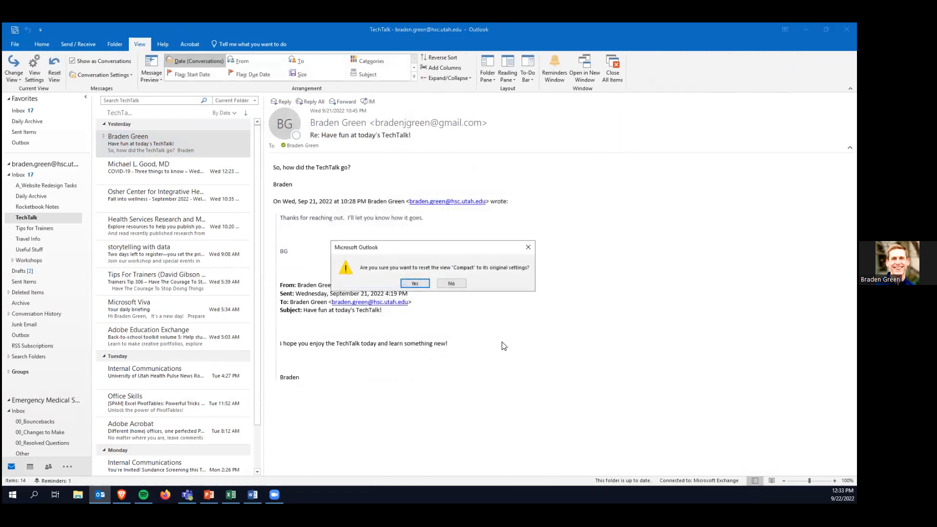
{"action": "left_click", "coordinate": [410, 286]}
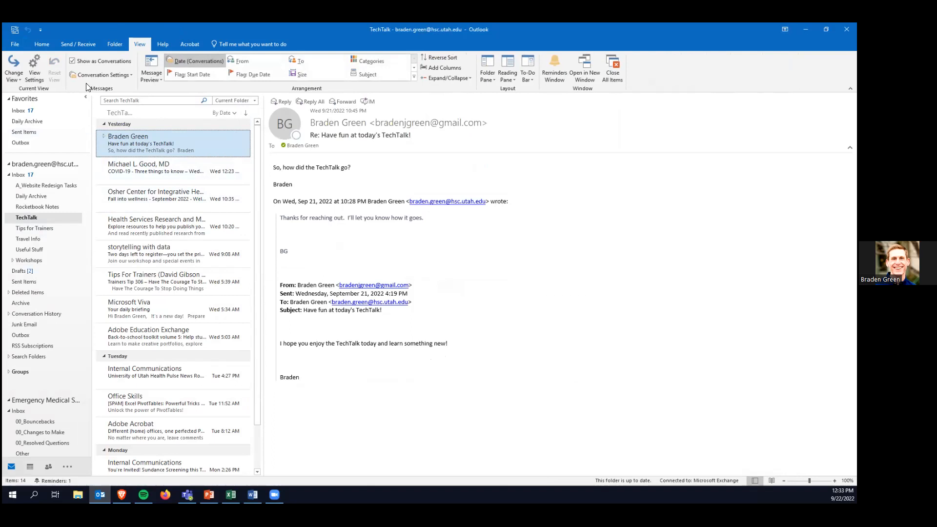
Look through the General section of the Outlook options, cancel without changes, and return to the main mail commands.
{"action": "left_click", "coordinate": [15, 43]}
{"action": "left_click", "coordinate": [22, 208]}
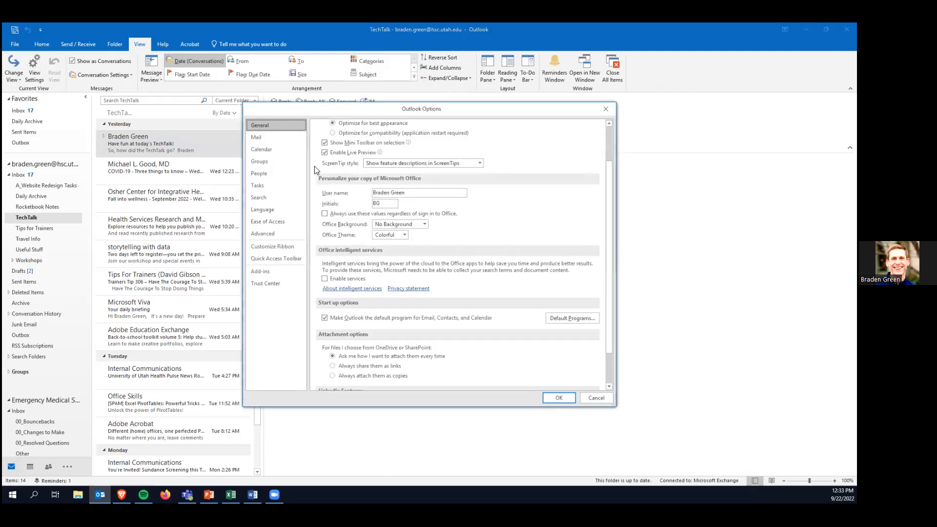
{"action": "scroll", "coordinate": [440, 220], "scroll_direction": "up", "scroll_amount": 2}
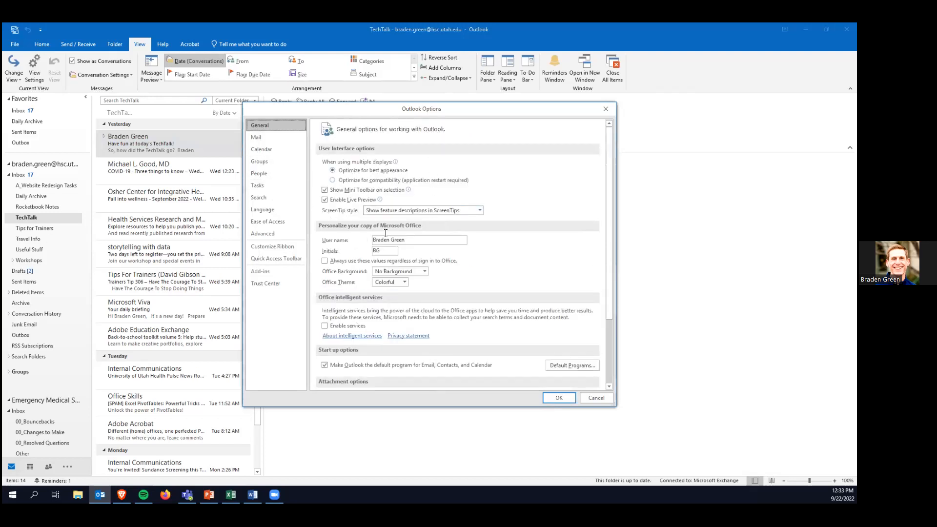
{"action": "scroll", "coordinate": [429, 286], "scroll_direction": "down", "scroll_amount": 3}
{"action": "left_click", "coordinate": [596, 396]}
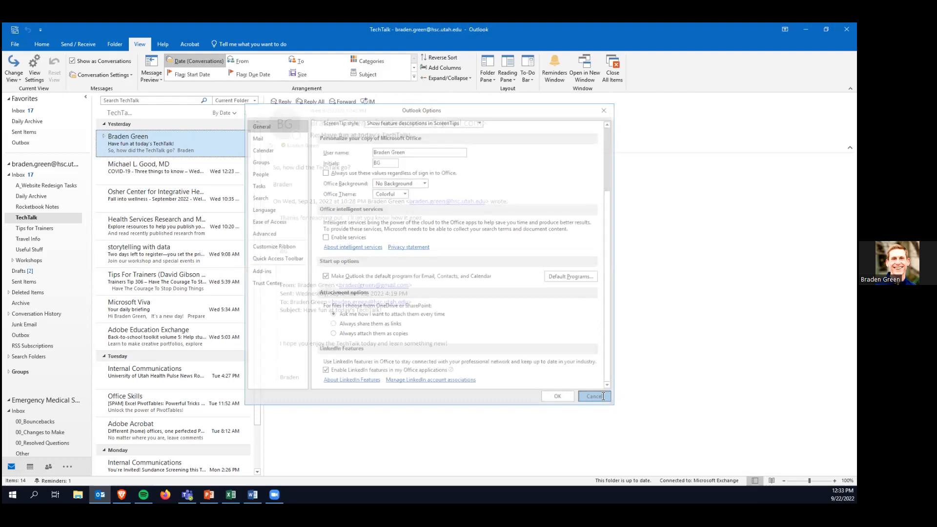
{"action": "left_click", "coordinate": [42, 44]}
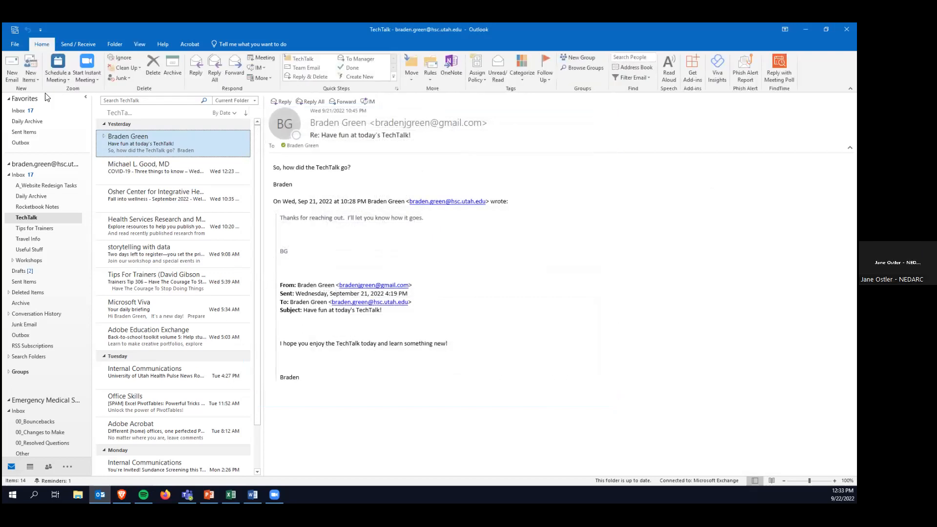